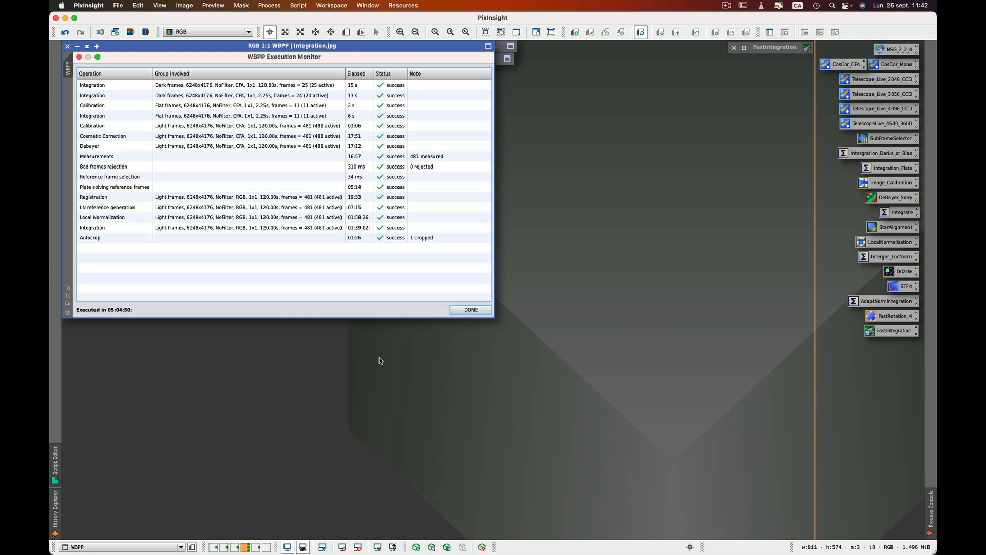
- Switch to Affinity Photo 2 and show the Calibration, Alignement & Integration, Total, Non exécuté and FastIntegration layers over the WBPP monitor image
key("super+Tab")
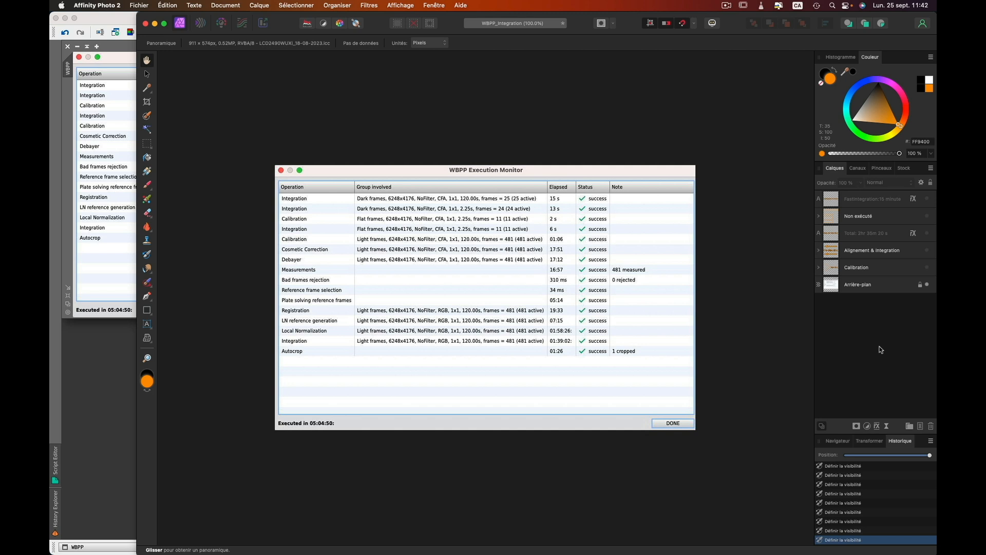
left_click(928, 268)
left_click(928, 251)
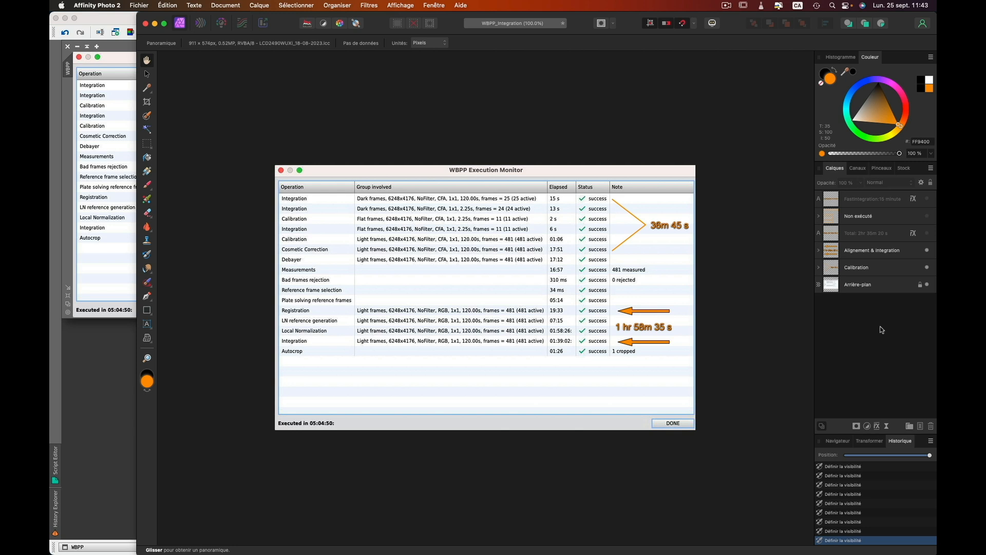
left_click(928, 233)
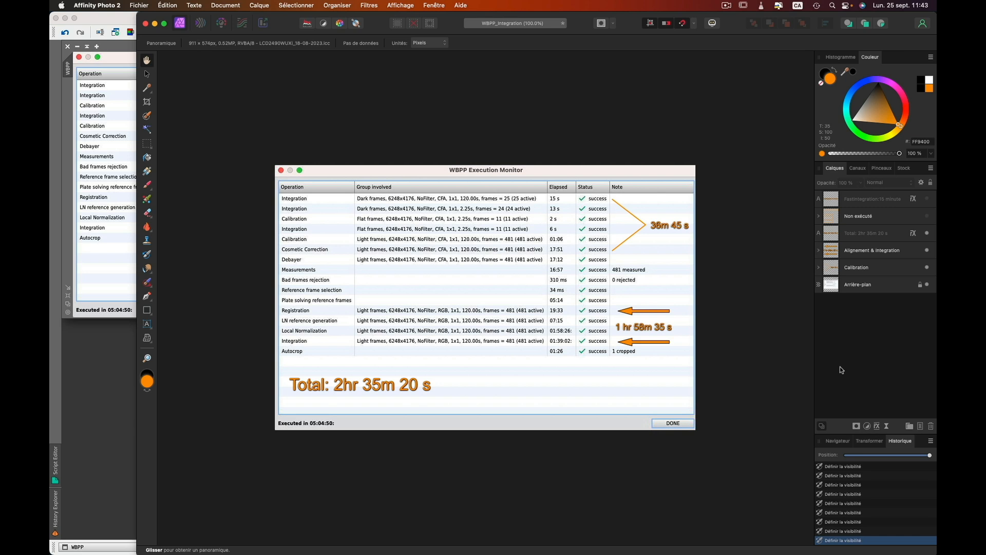
left_click(928, 216)
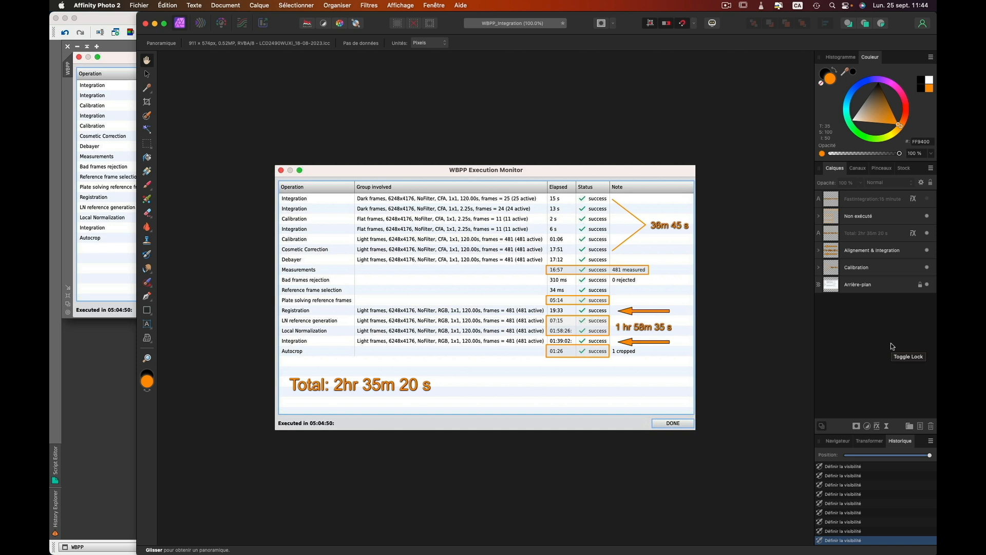
left_click(928, 199)
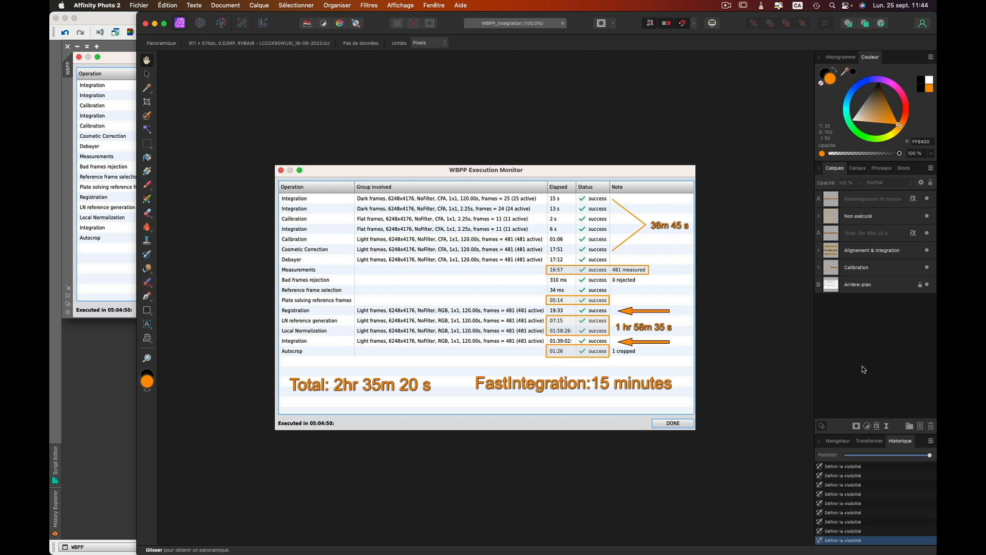
- Switch back to PixInsight, collapse the WBPP image, and review the FastIntegration settings and console log in the Passe_no_1 image
key("super+Tab")
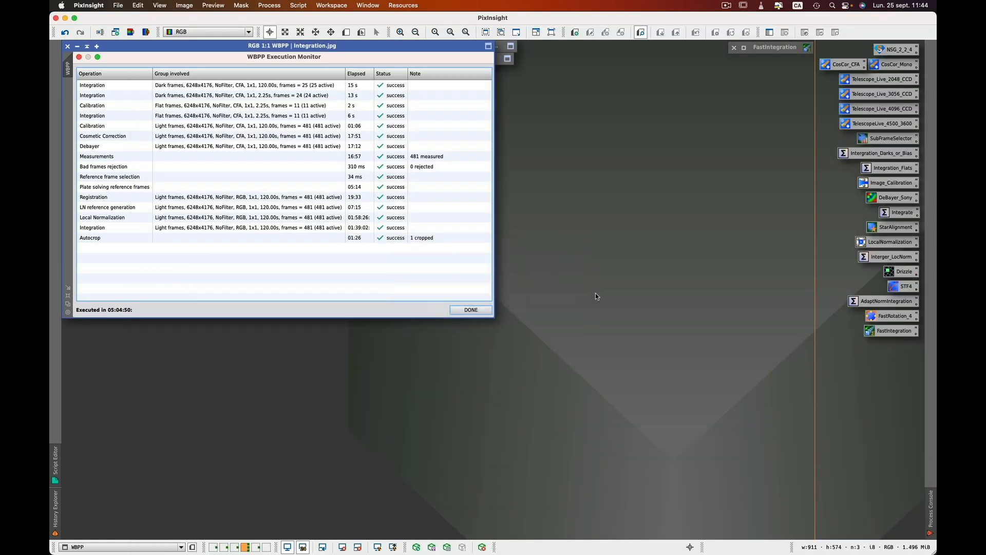
left_click(87, 47)
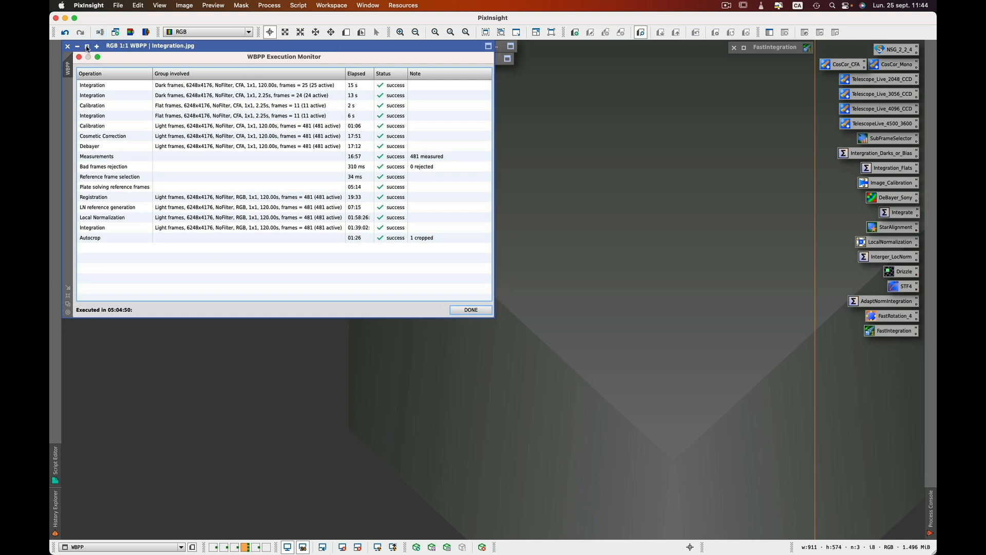
double_click(132, 60)
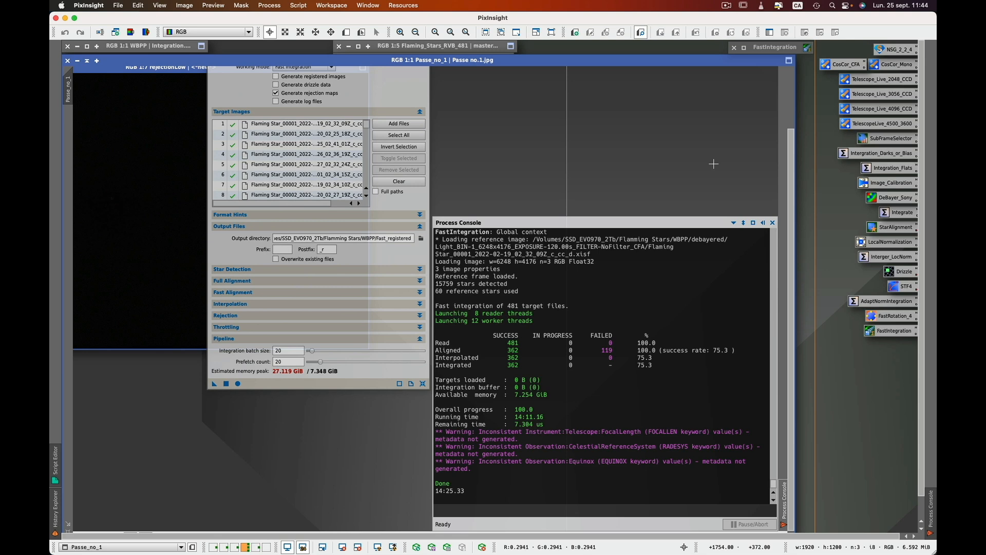
left_click(792, 82)
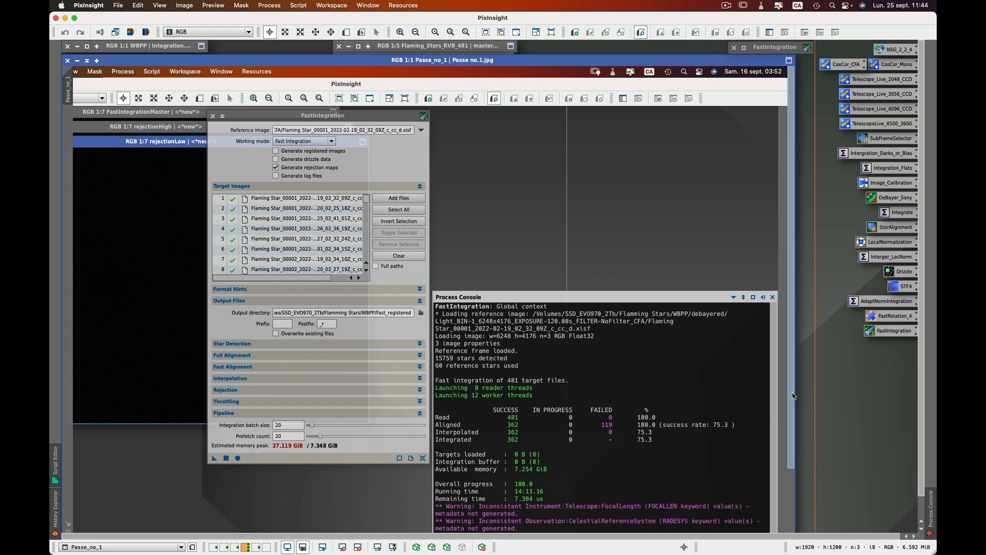
left_click_drag(790, 396, 788, 460)
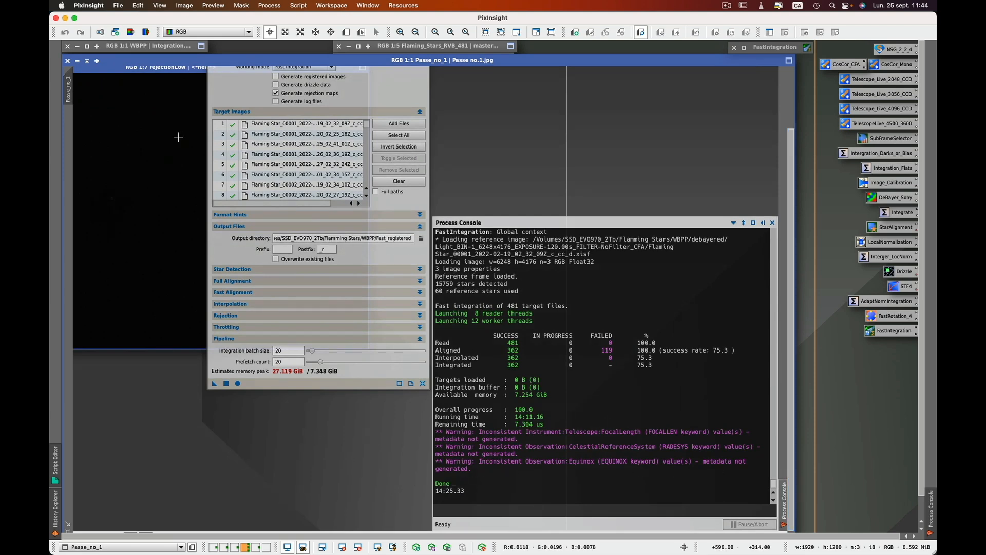
left_click(87, 61)
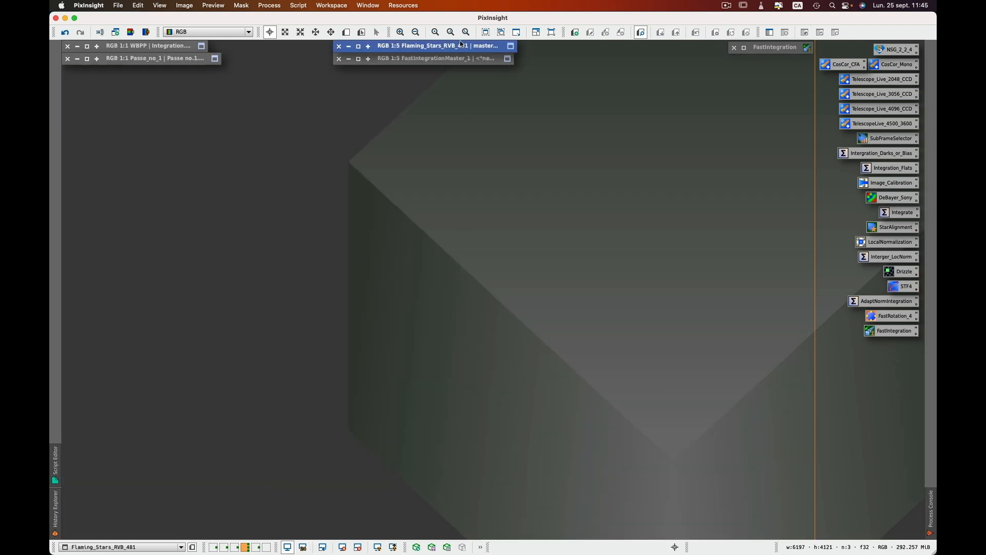
- View the Flaming_Stars_RVB_481 image and the FastIntegrationMaster_1 image one after the other, collapsing each after viewing
double_click(461, 48)
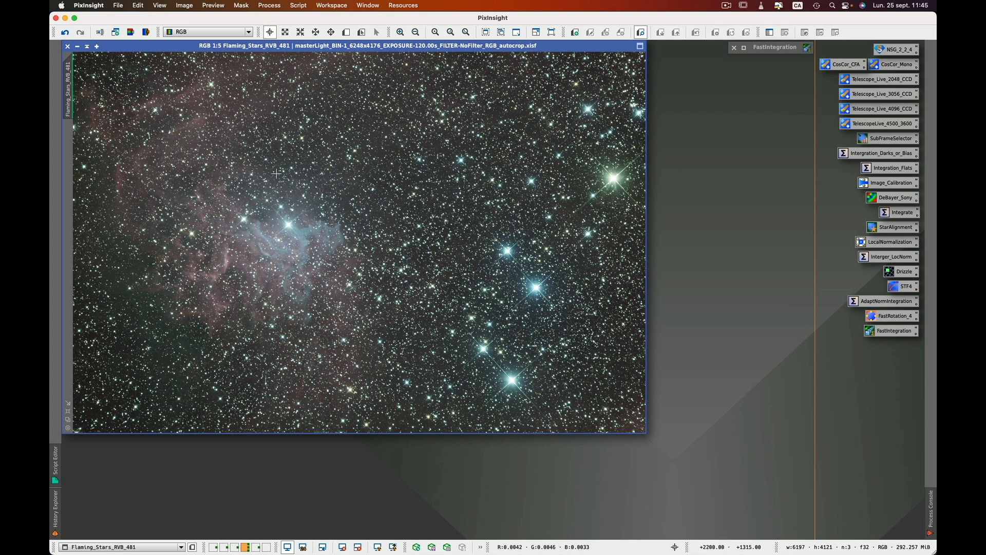
left_click(87, 46)
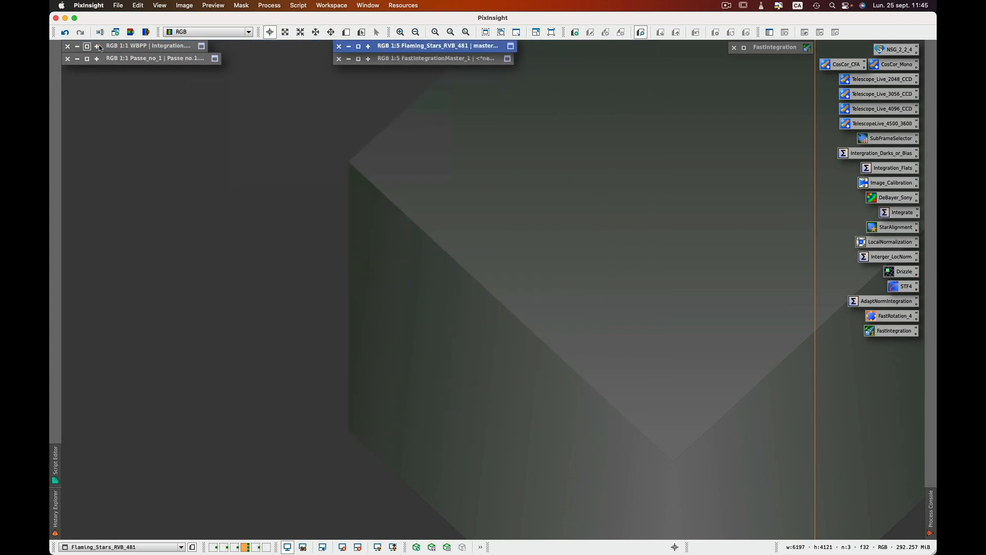
double_click(428, 60)
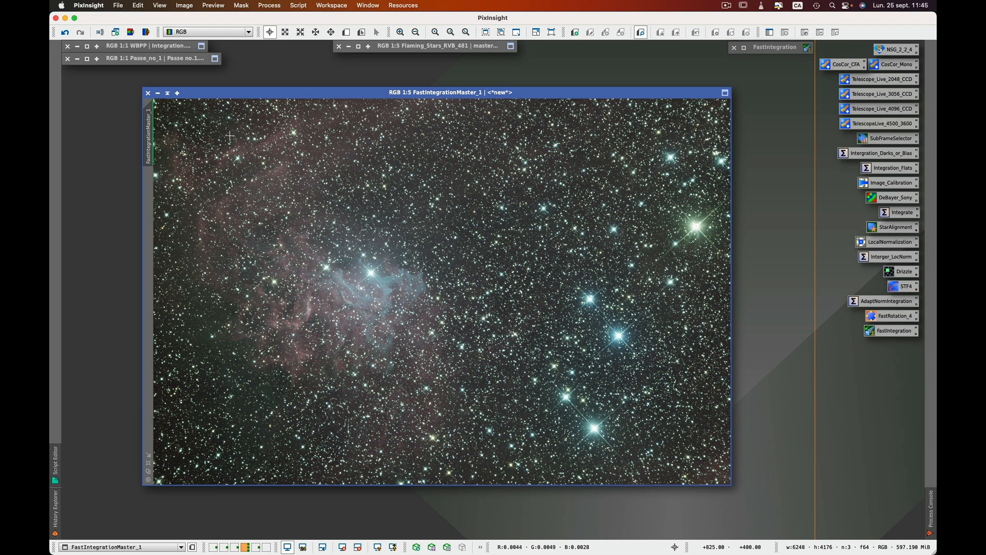
left_click(168, 94)
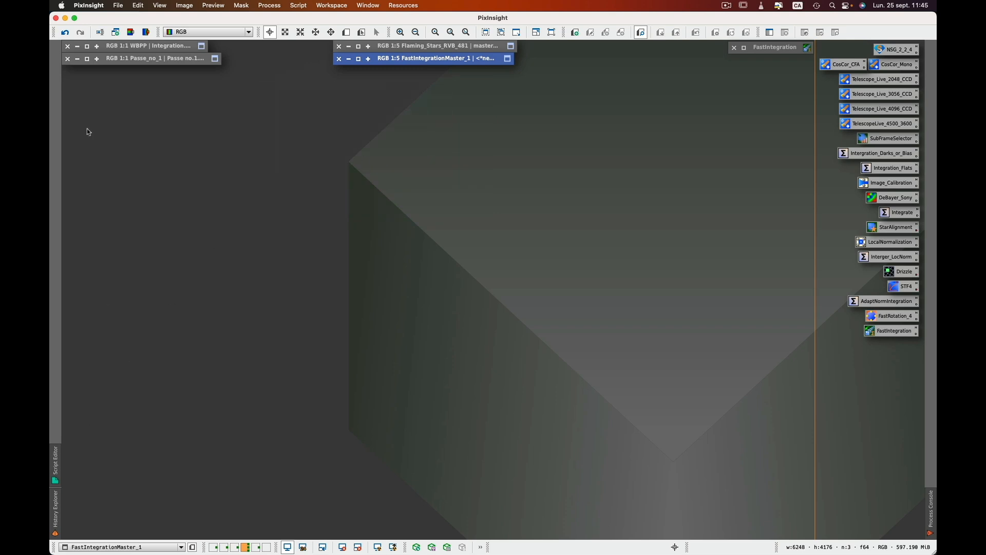
- Open the File Explorer at the root directory and show hidden items
left_click(164, 6)
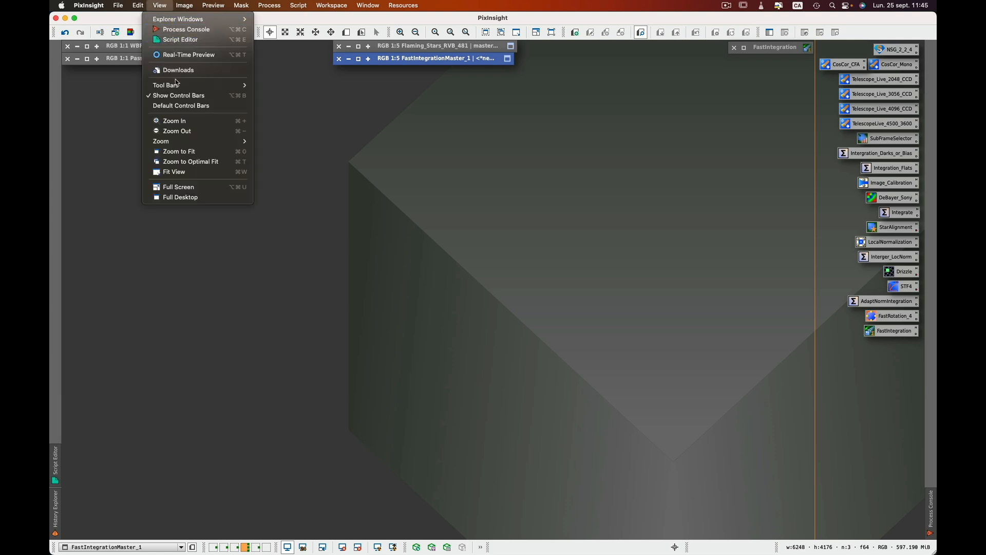
mouse_move(176, 88)
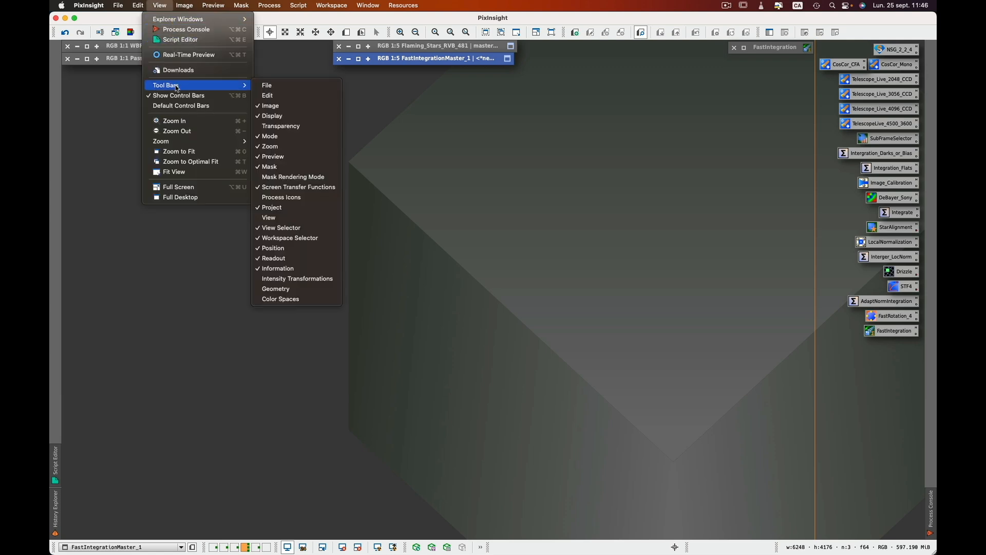
mouse_move(206, 19)
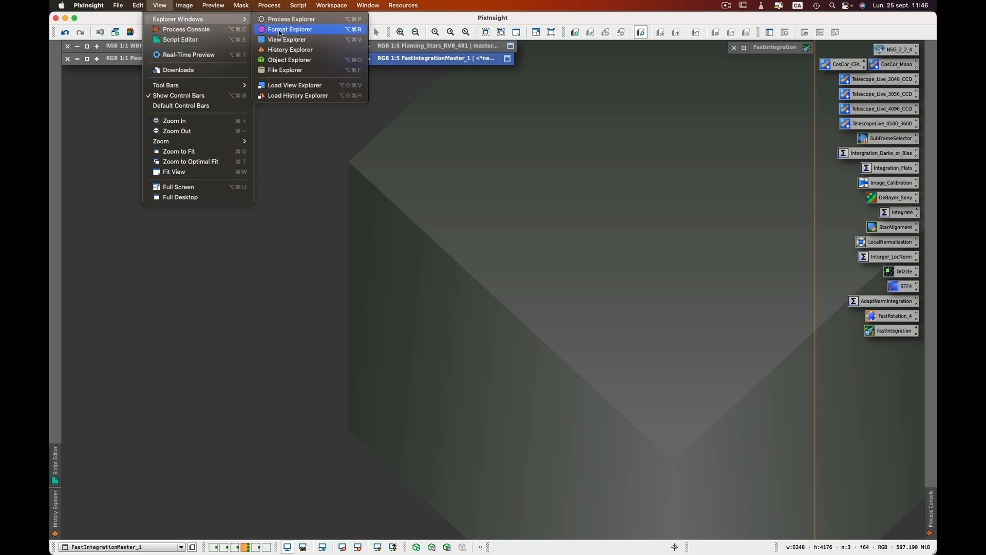
left_click(298, 73)
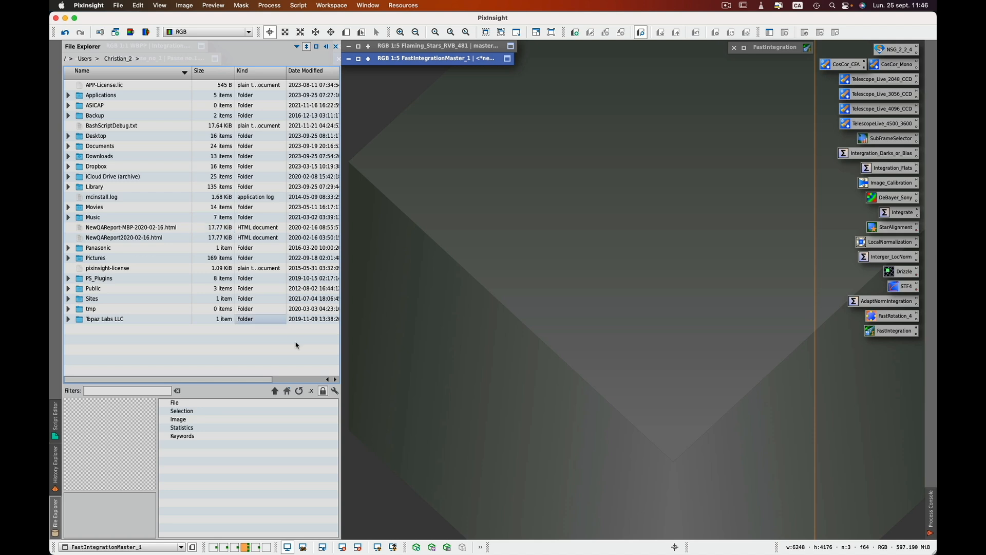
left_click(66, 59)
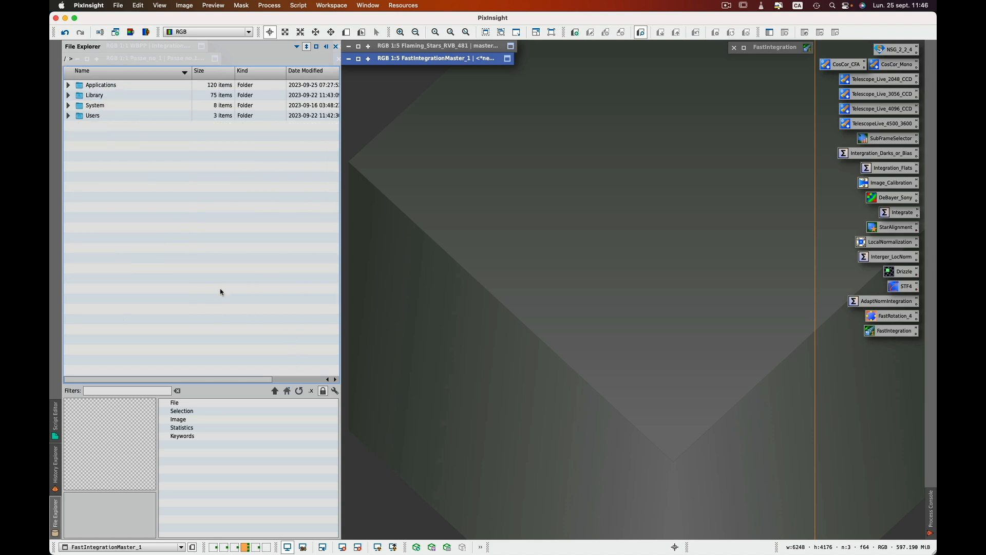
left_click(312, 392)
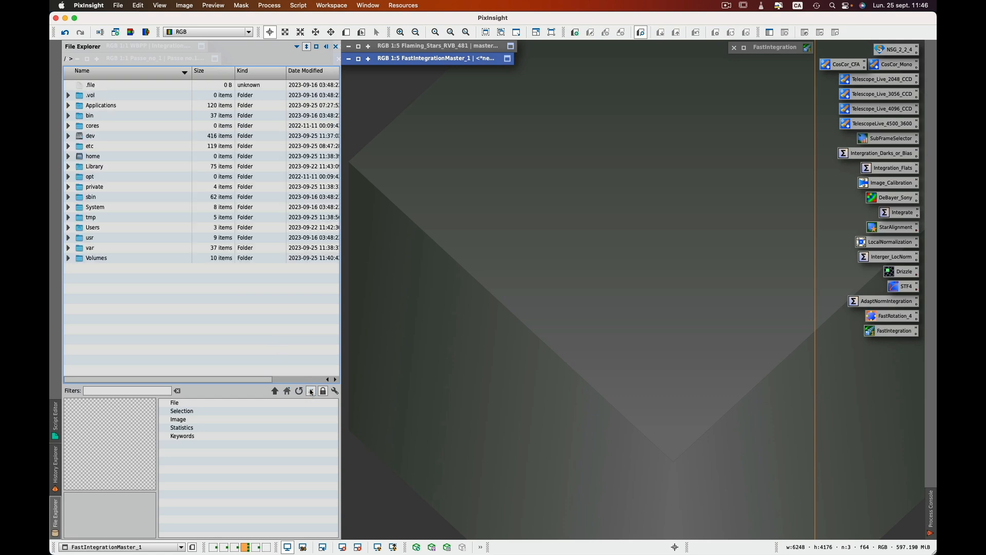
- Expand Volumes, the SSD_EVO970_2Tb drive and its Flamming Stars folder in the directory tree
left_click(67, 260)
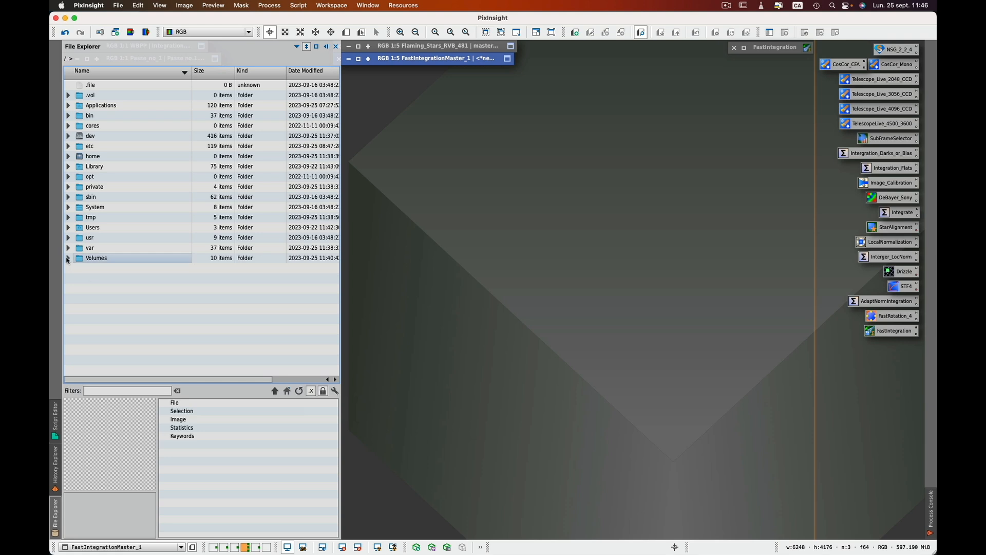
left_click(67, 258)
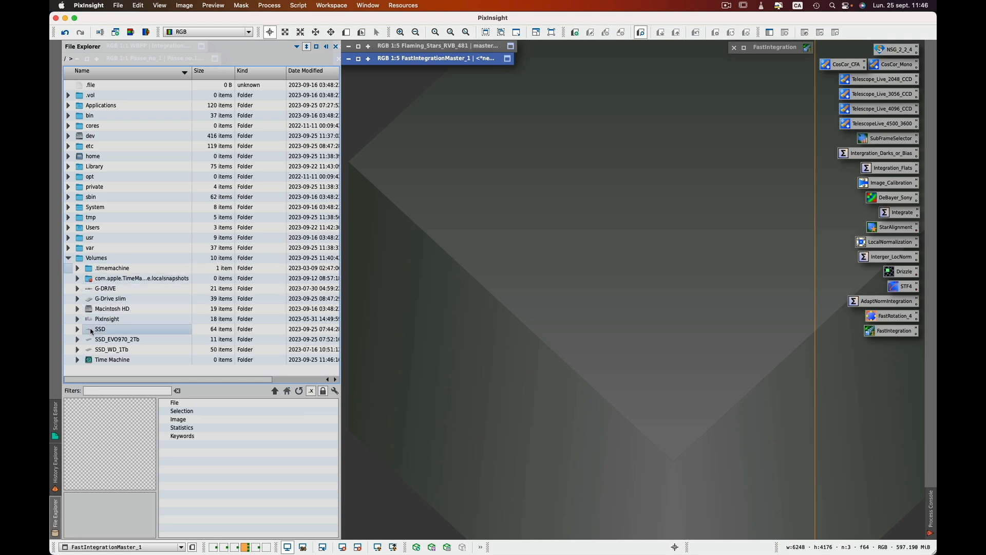
left_click(77, 339)
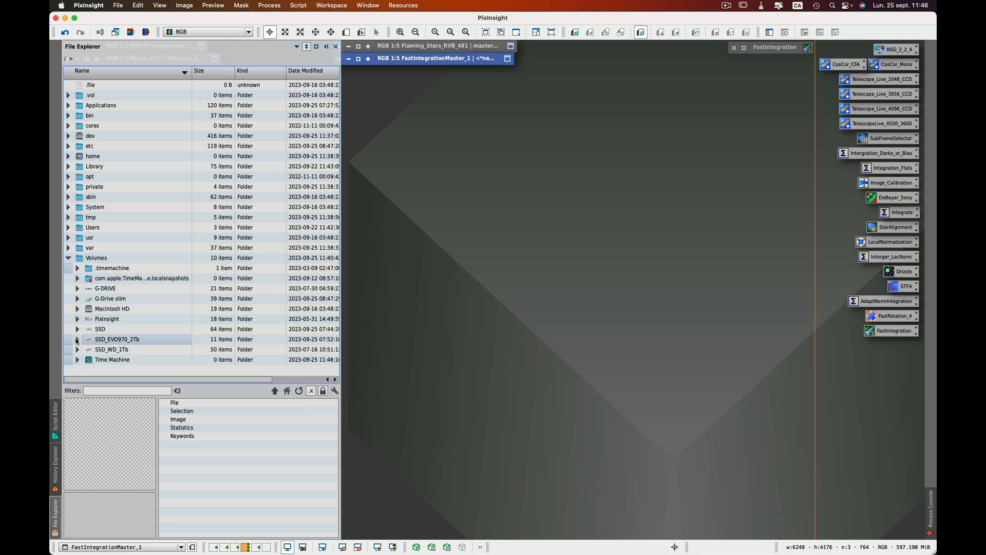
scroll(123, 344, "down", 3)
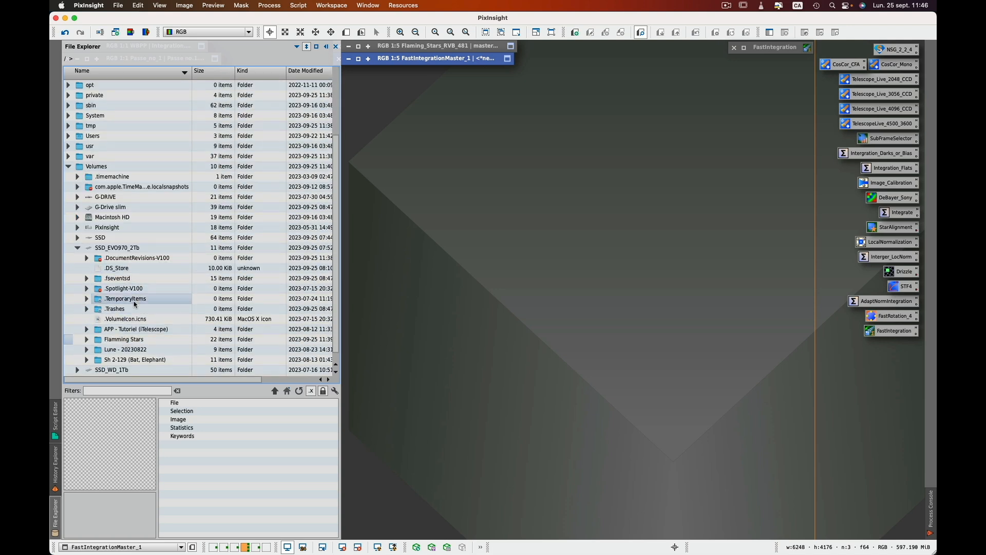
left_click(88, 341)
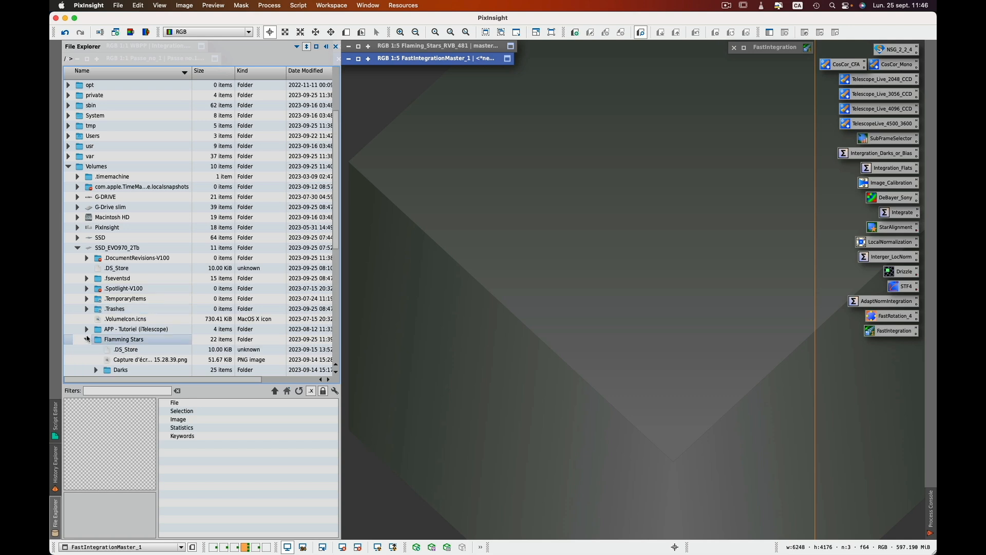
- Expand the WBPP folder inside Flamming Stars, its debayered subfolder and the Light_BIN-...Filter_CFA folder to list the debayered frames
scroll(154, 319, "down", 4)
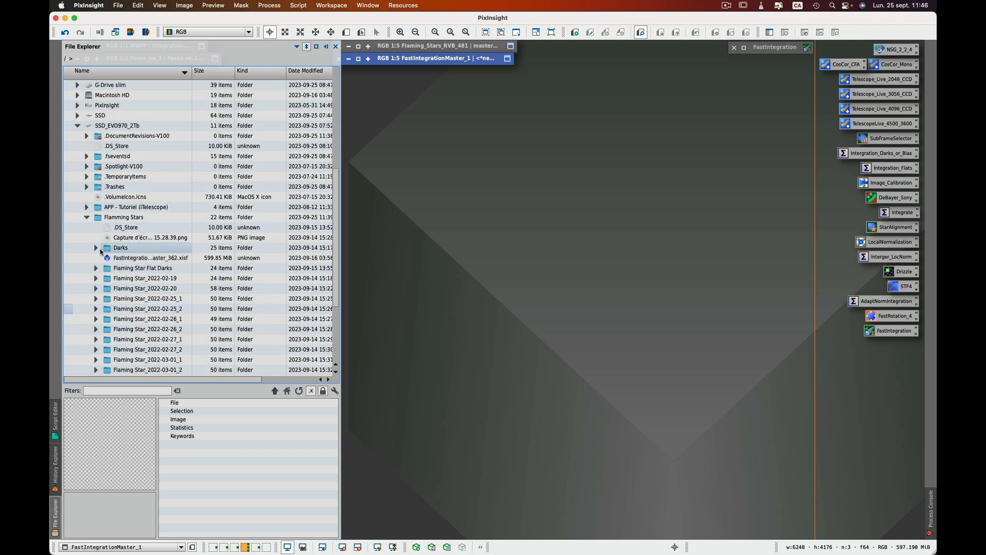
scroll(129, 289, "down", 3)
scroll(128, 289, "down", 1)
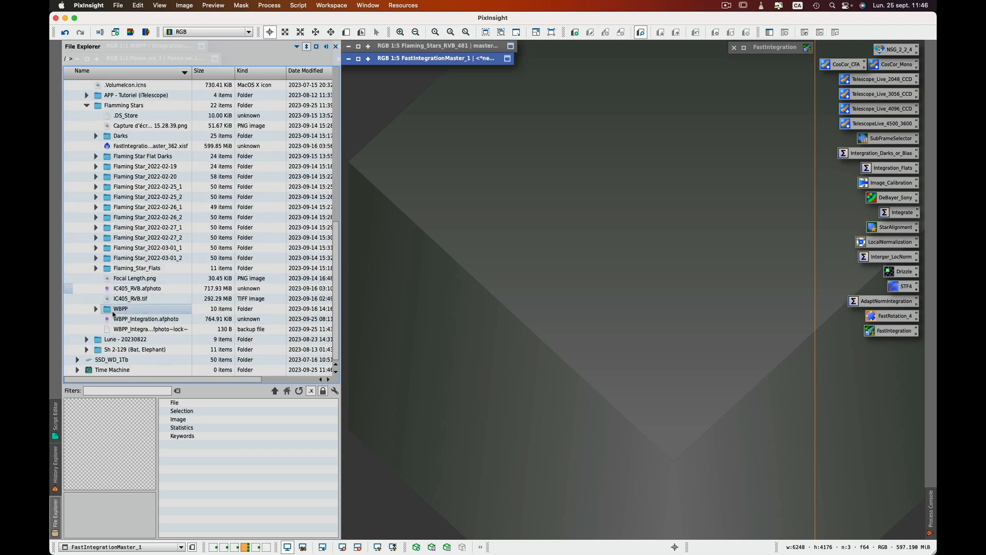
left_click(96, 309)
scroll(144, 311, "down", 1)
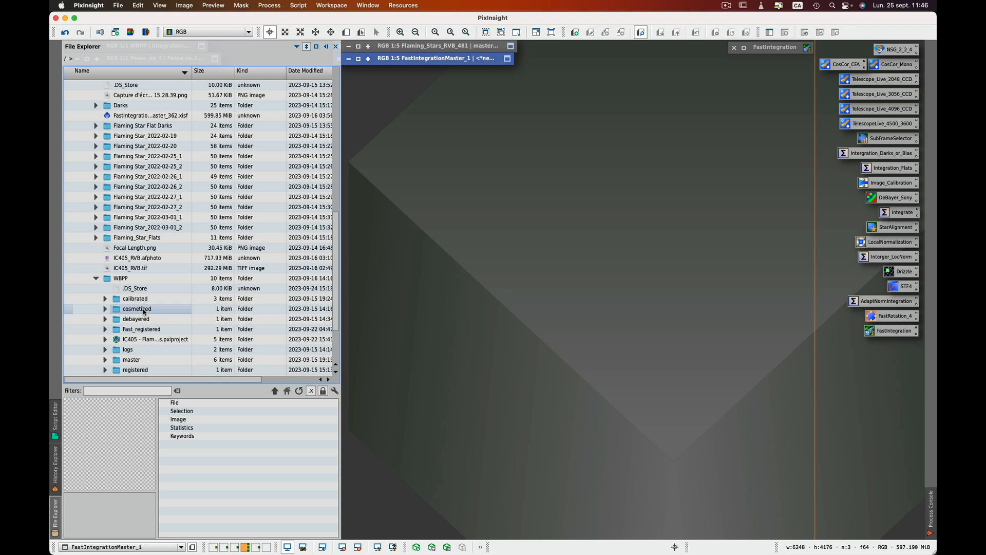
double_click(116, 320)
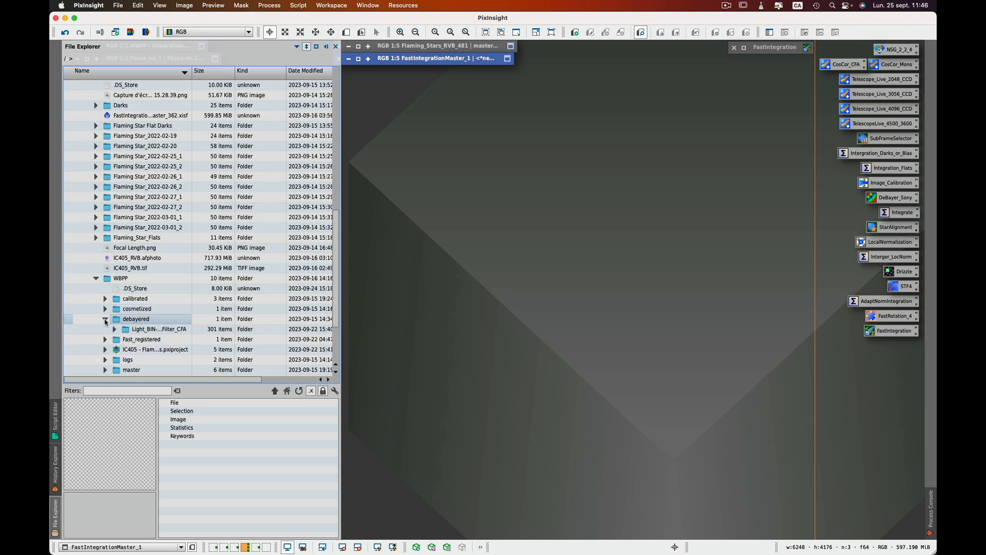
left_click(115, 330)
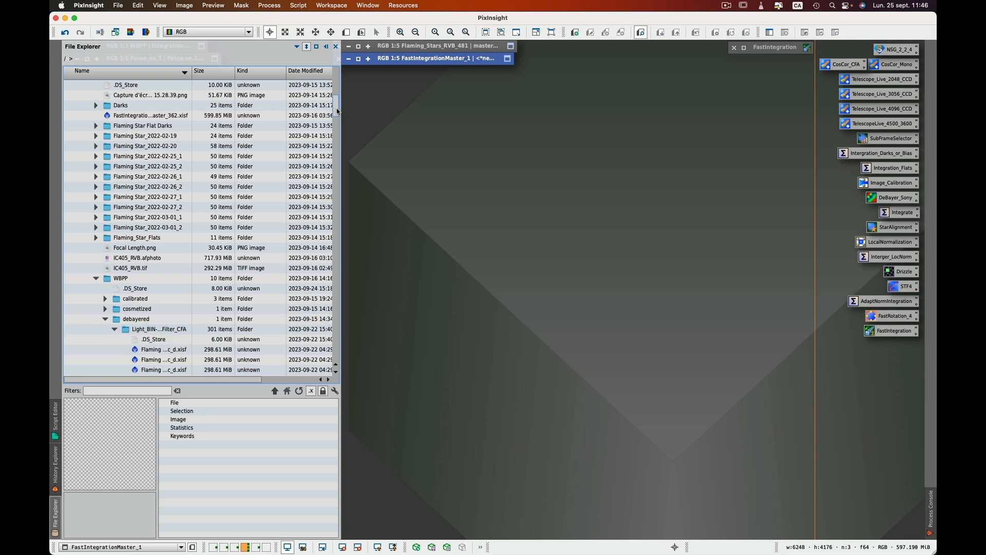
- Preview the first debayered frames in the Light_BIN-...Filter_CFA folder one after another to check their image orientation
scroll(240, 142, "down", 8)
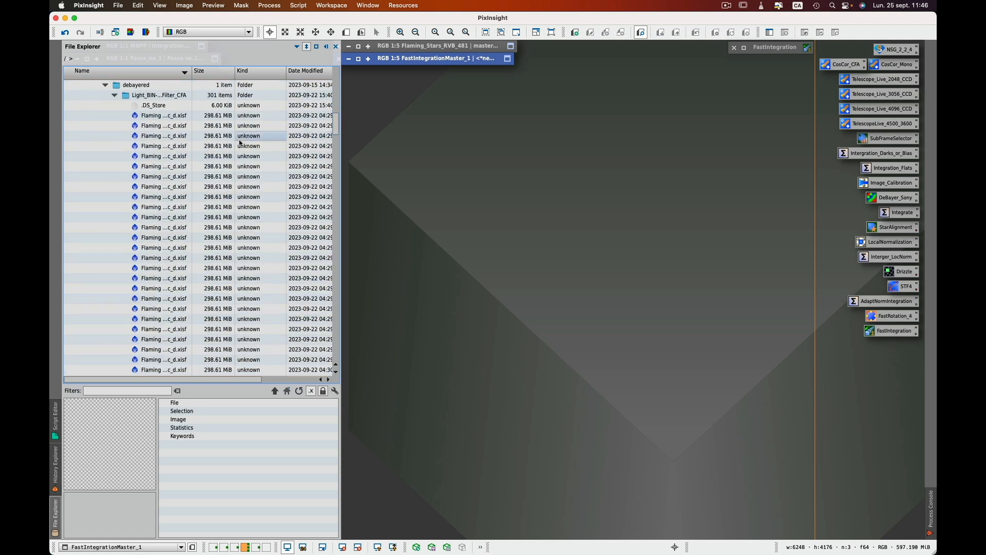
left_click(164, 116)
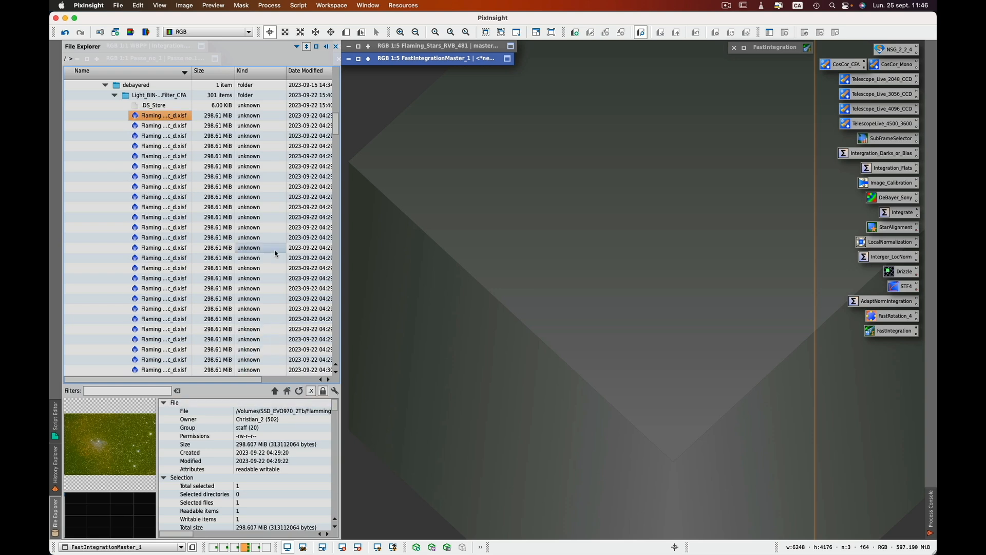
key("Down")
key("Down")
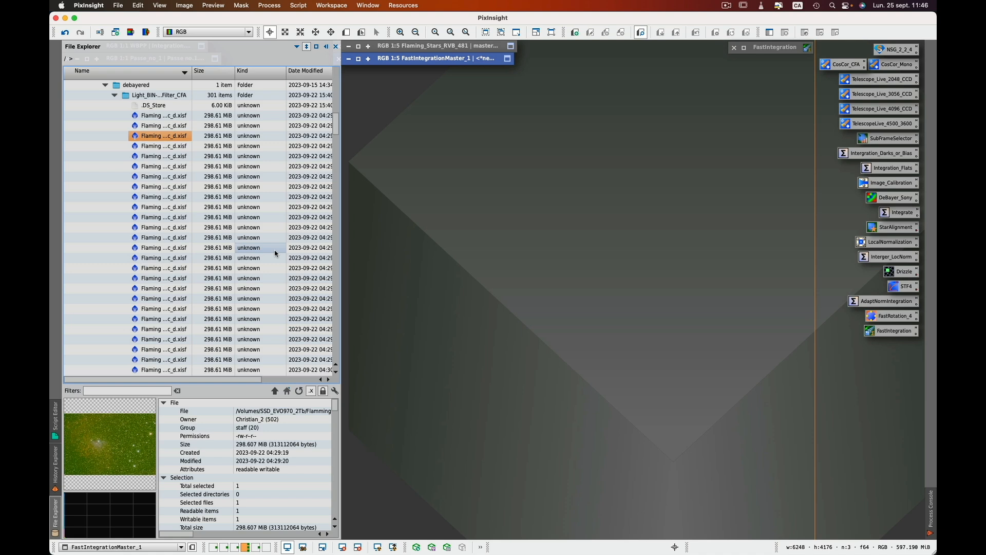
key("Down")
key("Down")
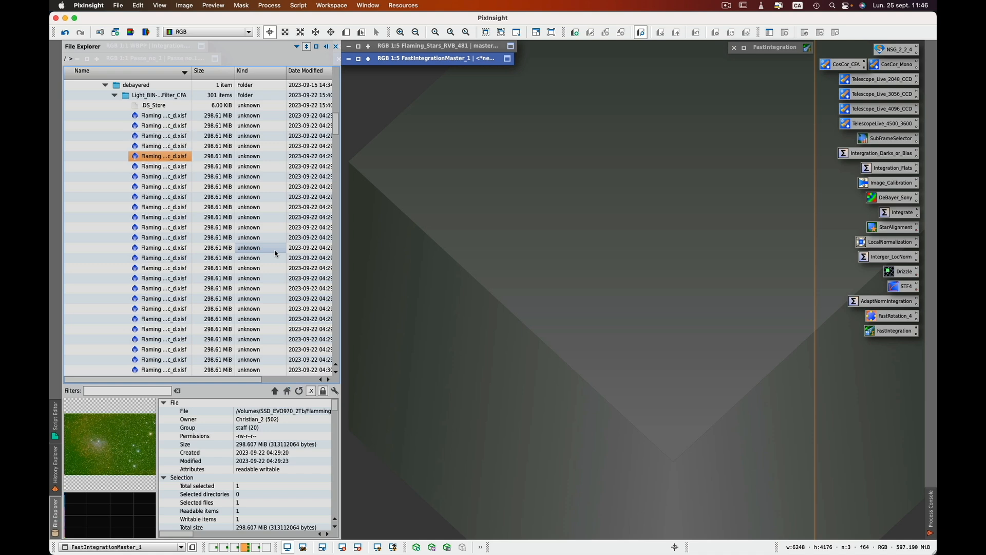
key("Down")
key("Down")
key("Down")
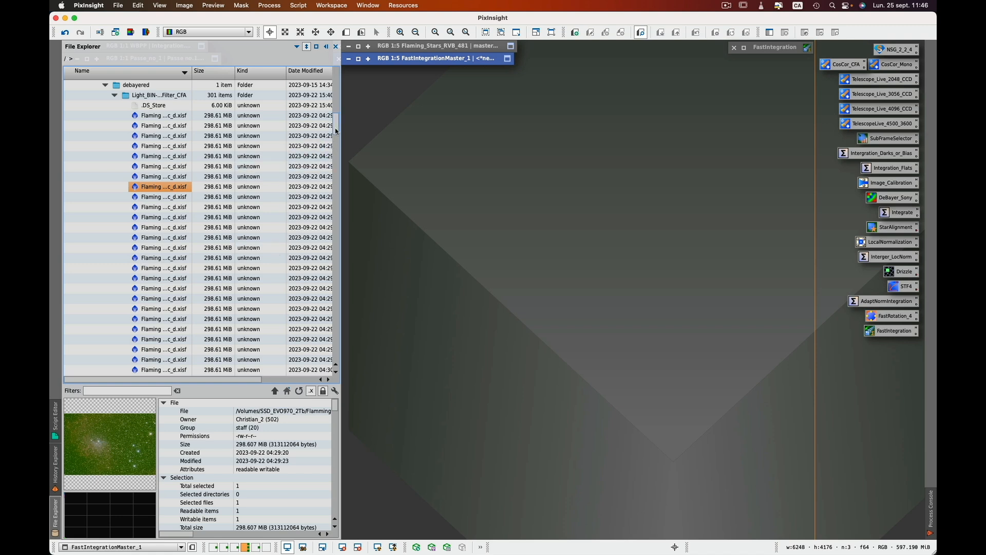
- Preview the debayered frames from the last file in the folder upward, checking the orientation of each one
left_click_drag(336, 129, 335, 362)
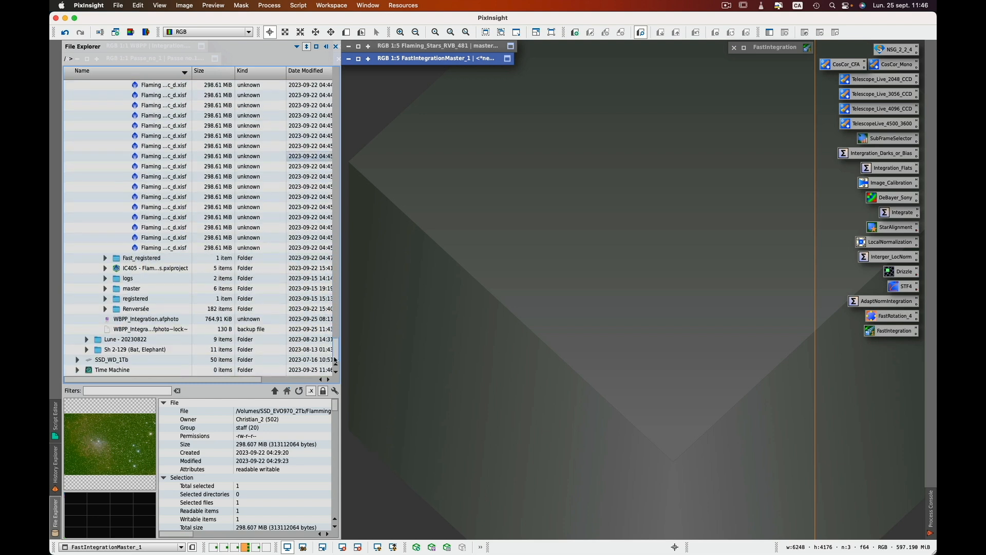
left_click(177, 248)
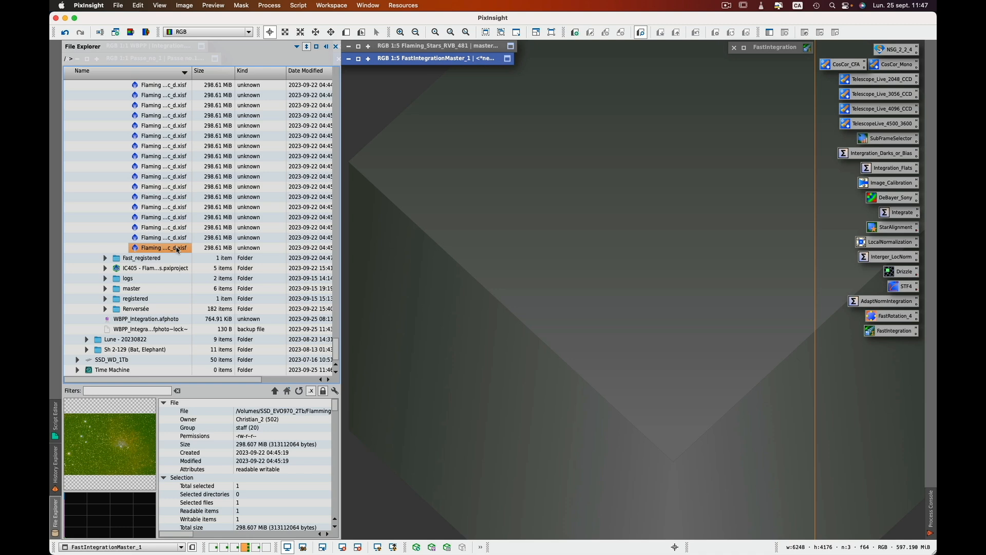
key("Up")
key("Up")
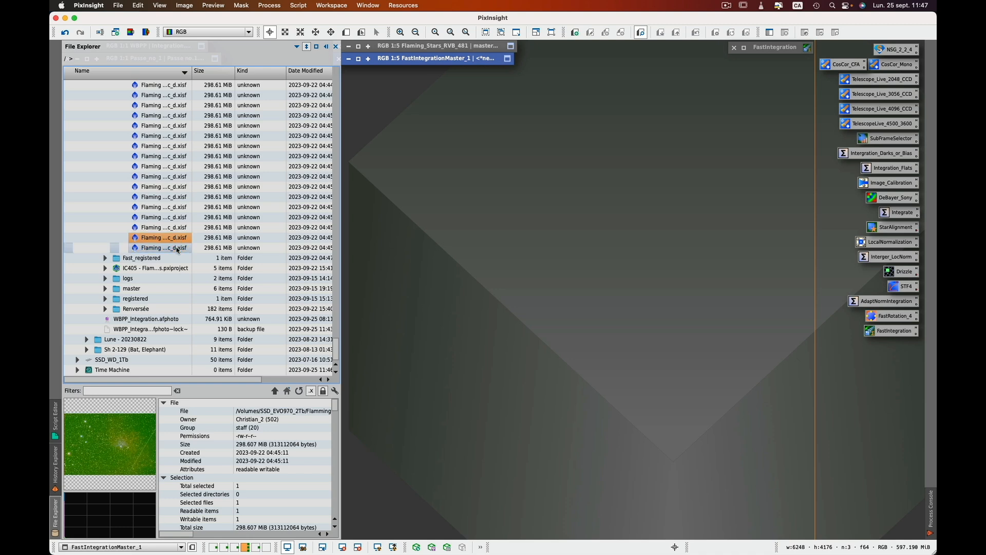
key("Up")
key("Up")
key("Up")
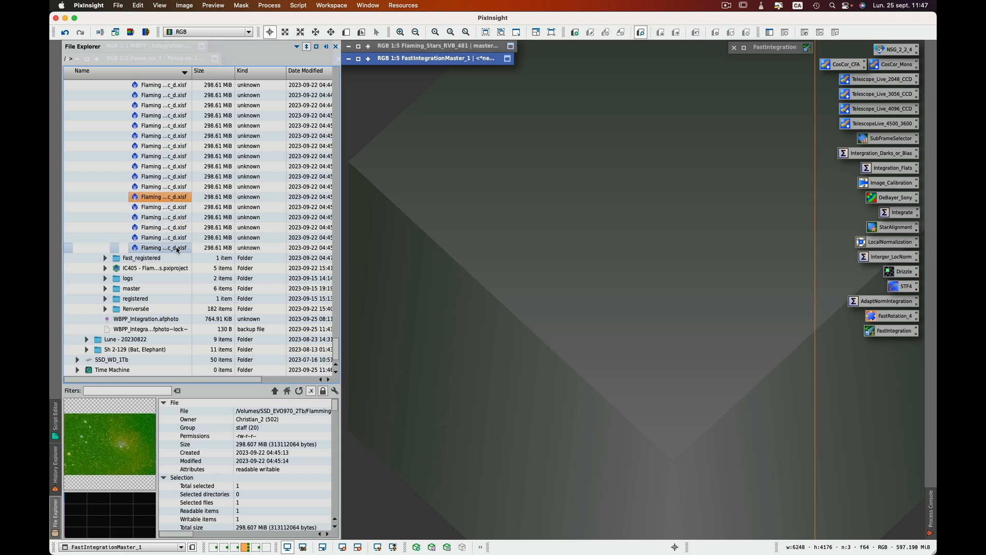
key("Up")
key("Up")
key("Up")
key("Up")
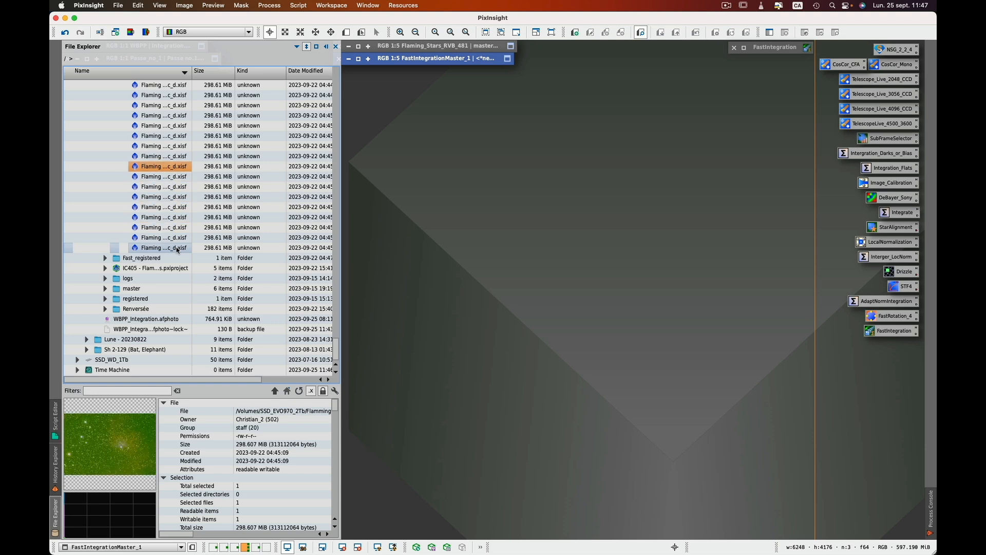
key("Up")
key("Up")
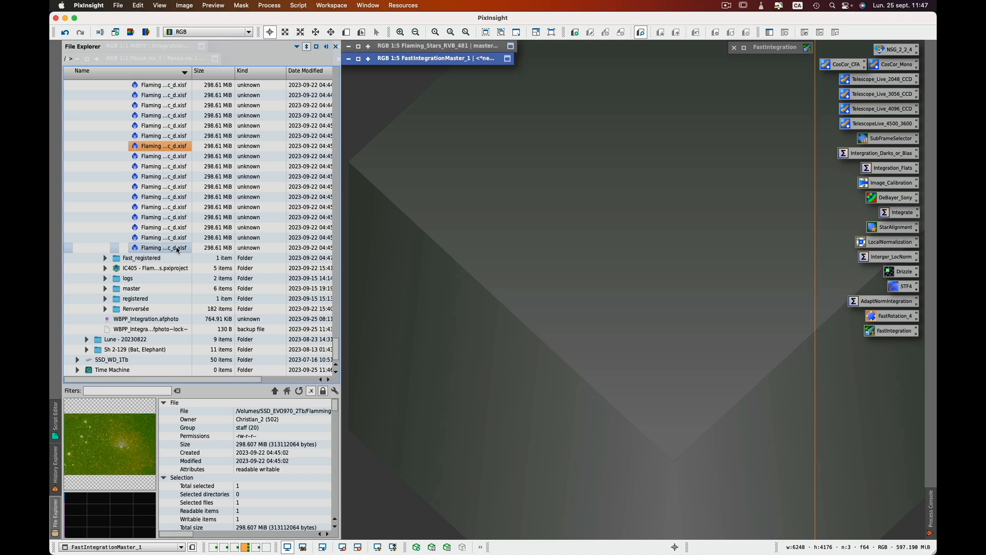
key("Up")
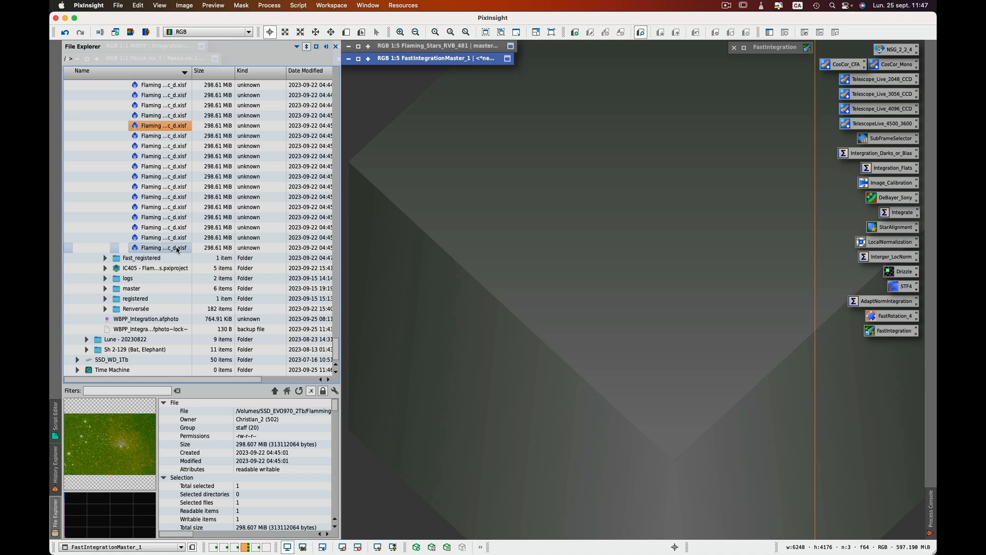
key("Up")
key("Up")
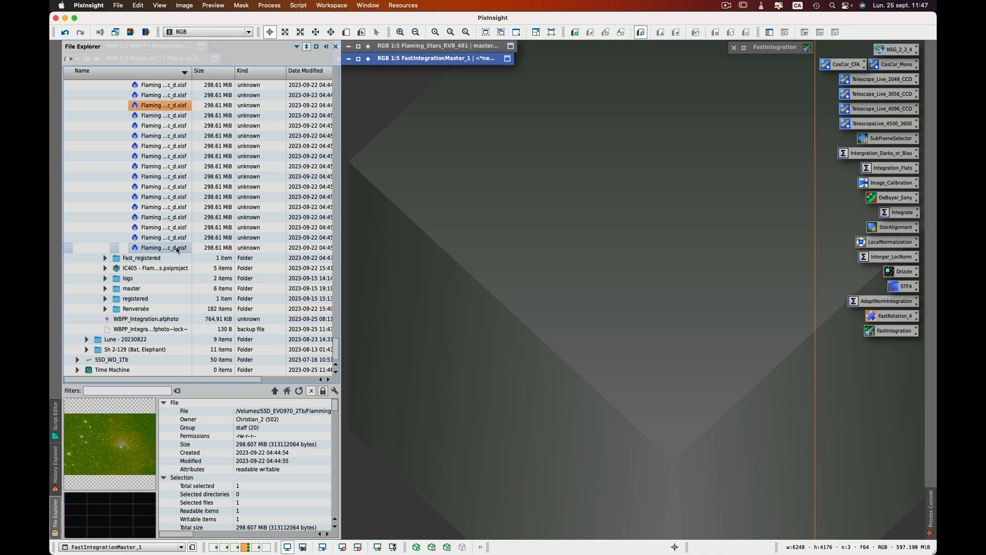
key("Up")
key("Up")
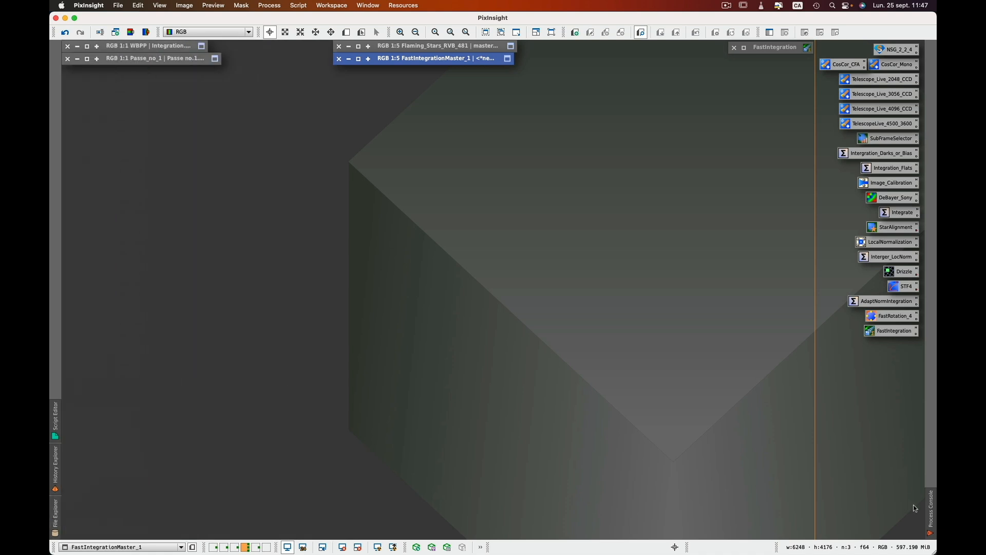
- Shrink the PixInsight window to uncover the area beside it, and quit Affinity Photo 2 without saving WBPP_Integration
mouse_move(908, 546)
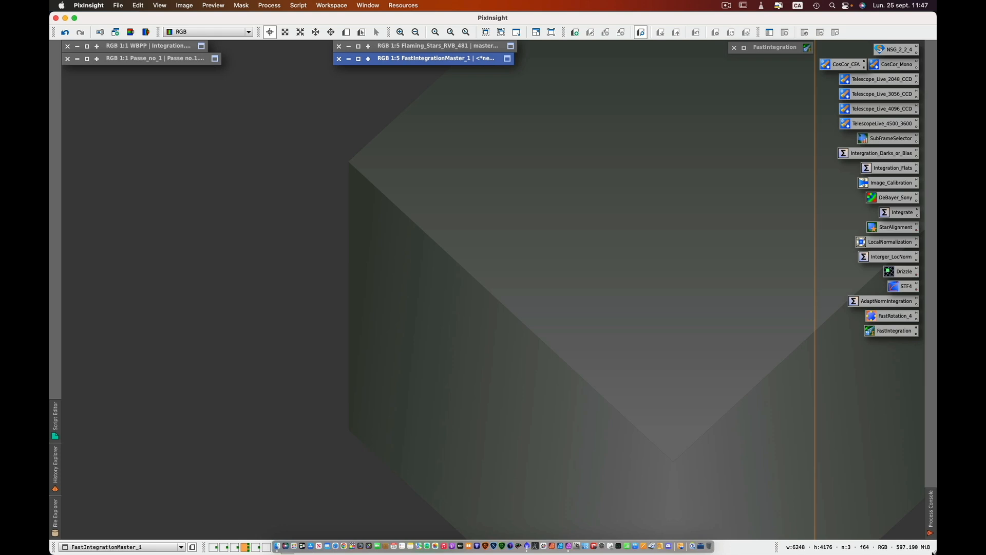
left_click_drag(932, 552, 704, 534)
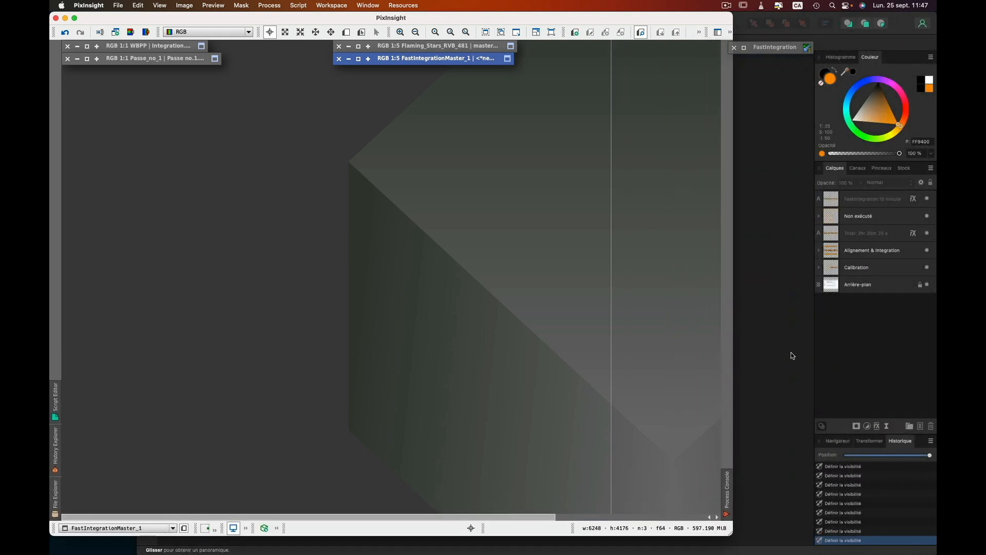
left_click(793, 355)
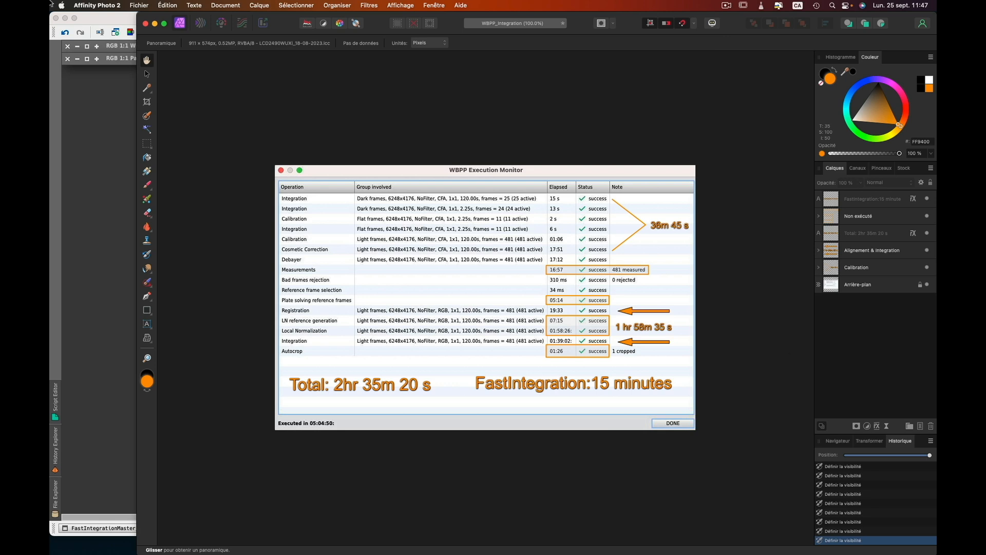
left_click(105, 5)
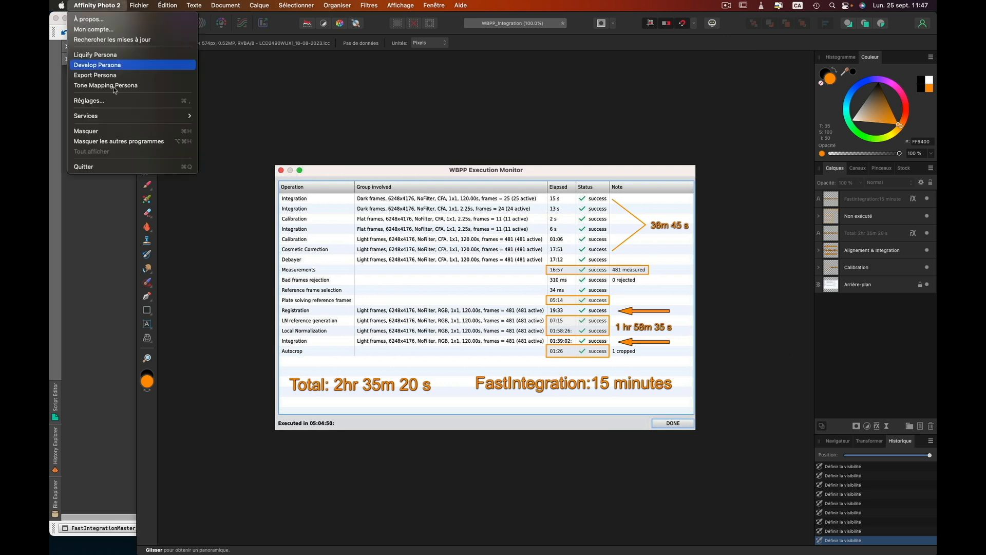
left_click(125, 168)
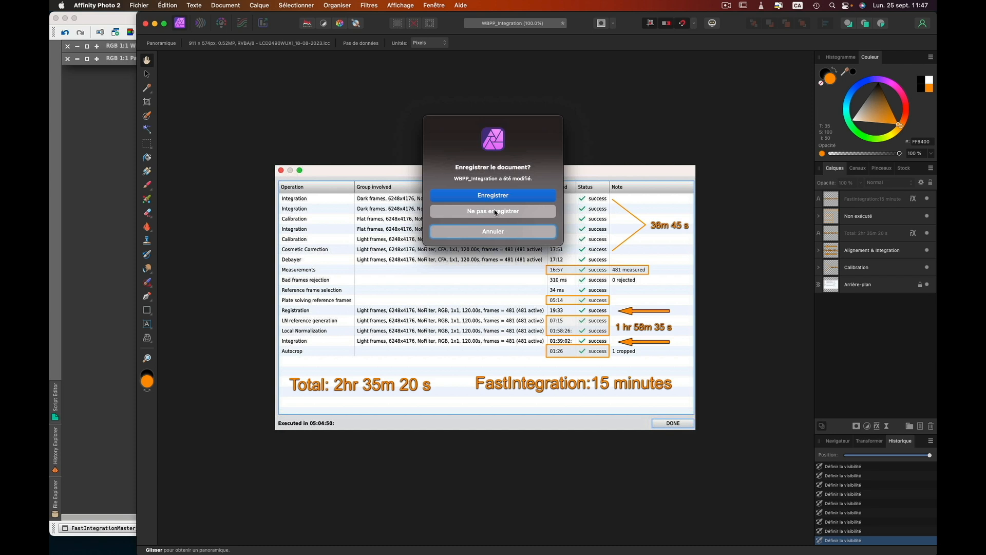
left_click(495, 211)
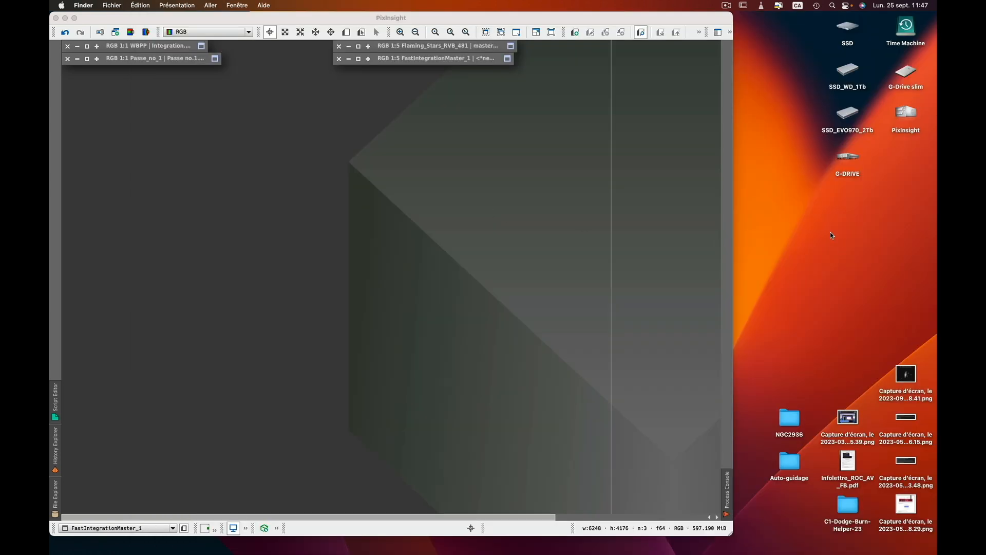
- Open a new Finder window beside PixInsight and browse SSD_EVO970_2Tb to Flamming Stars, WBPP, Renversée
key("super+n")
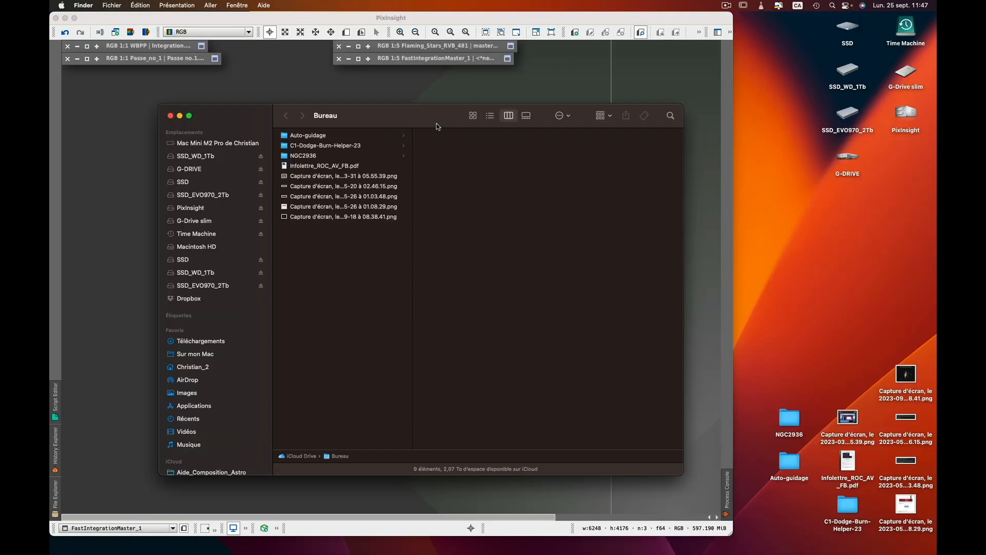
left_click_drag(437, 117, 610, 83)
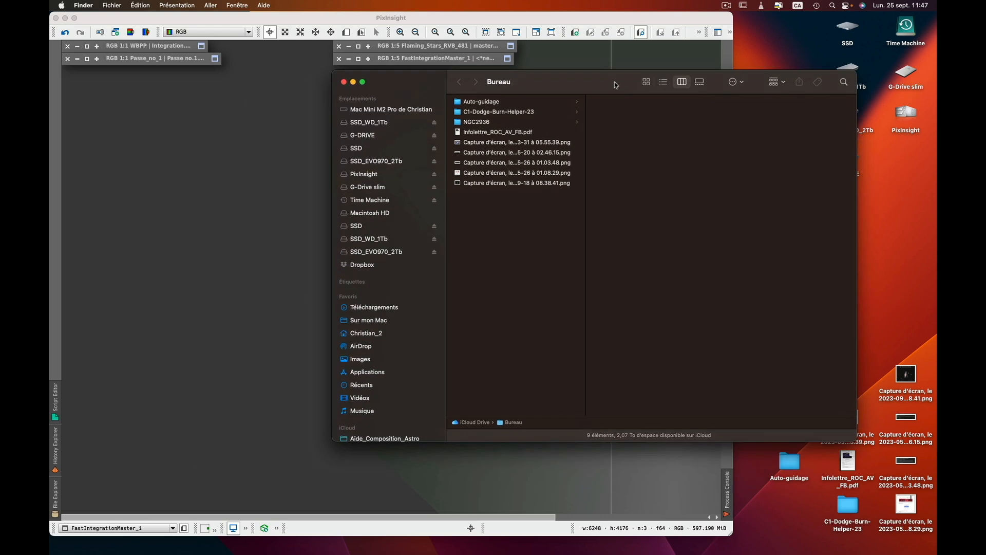
left_click(384, 162)
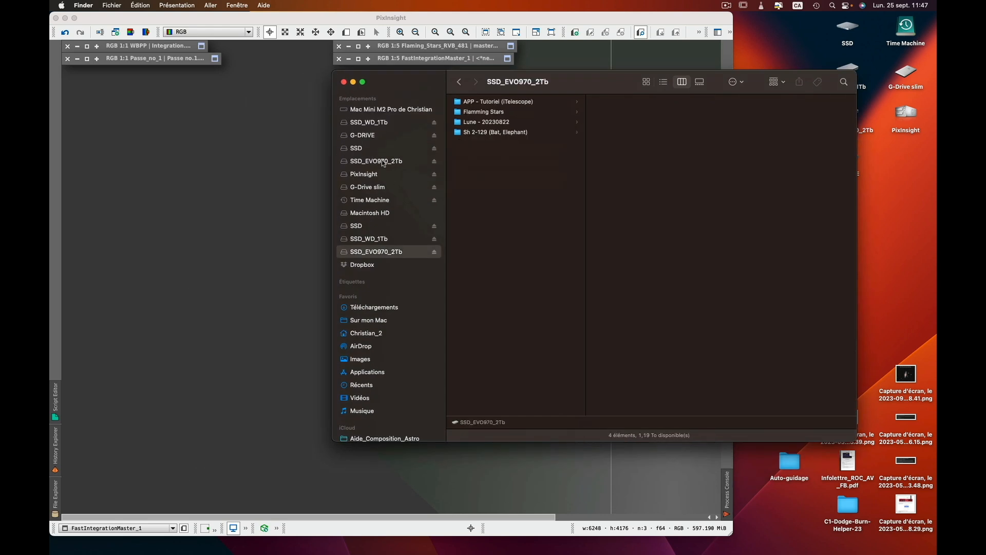
left_click(491, 114)
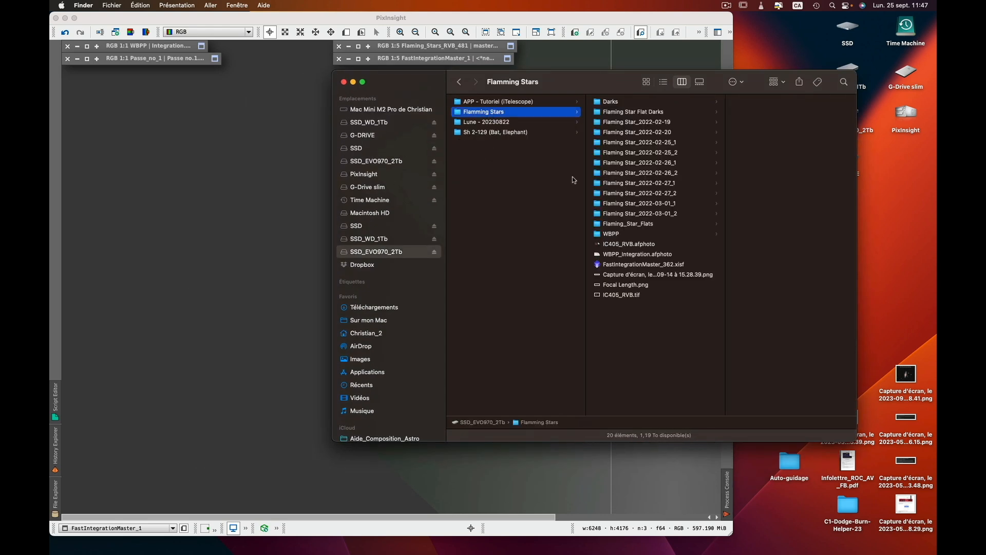
left_click(600, 236)
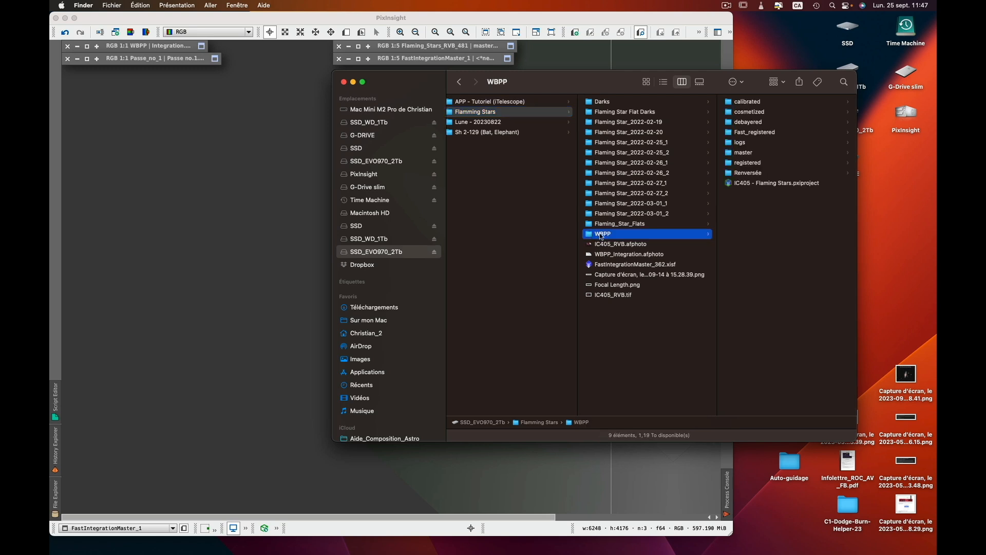
left_click(758, 175)
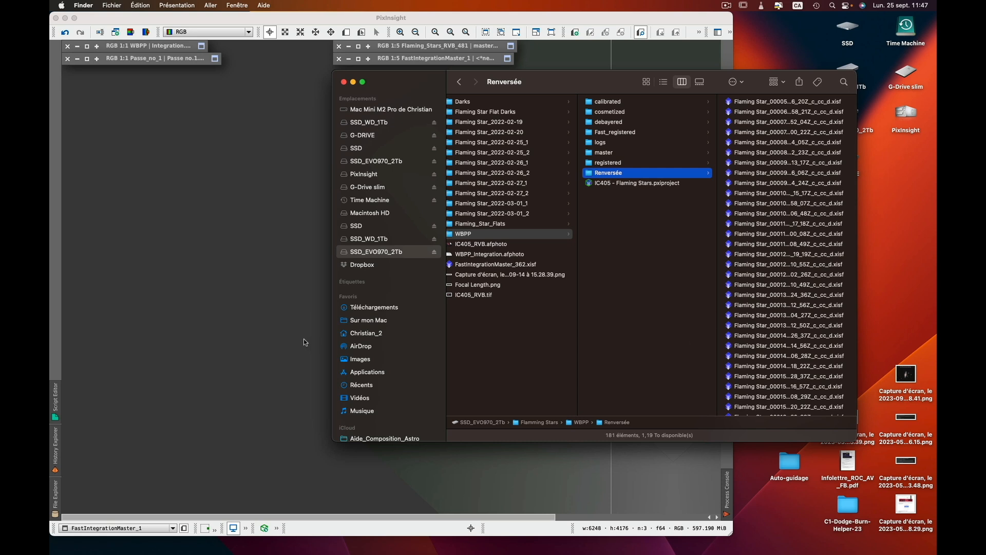
- Unlock PixInsight's File Explorer and move the last 17 debayered frames into the Renversée folder in Finder
left_click(298, 321)
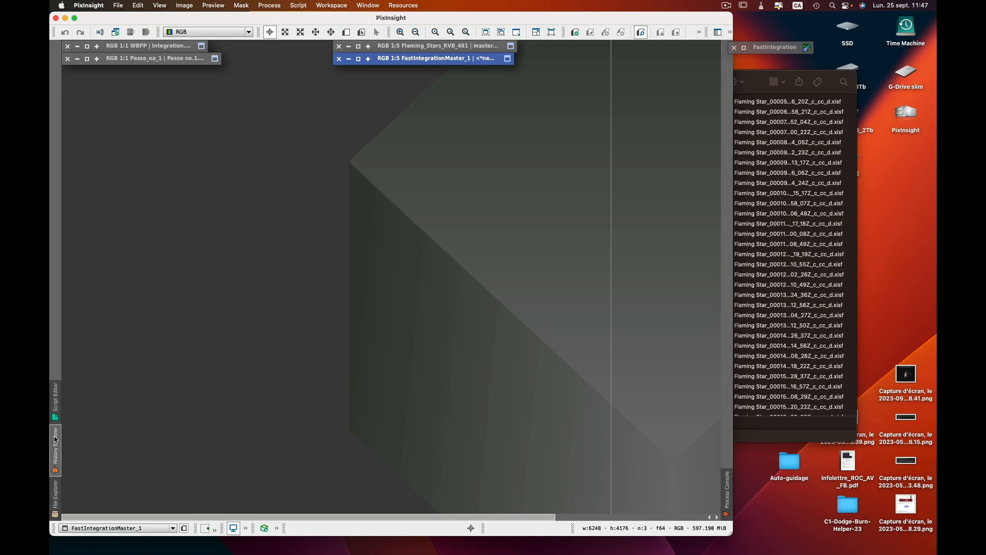
mouse_move(55, 460)
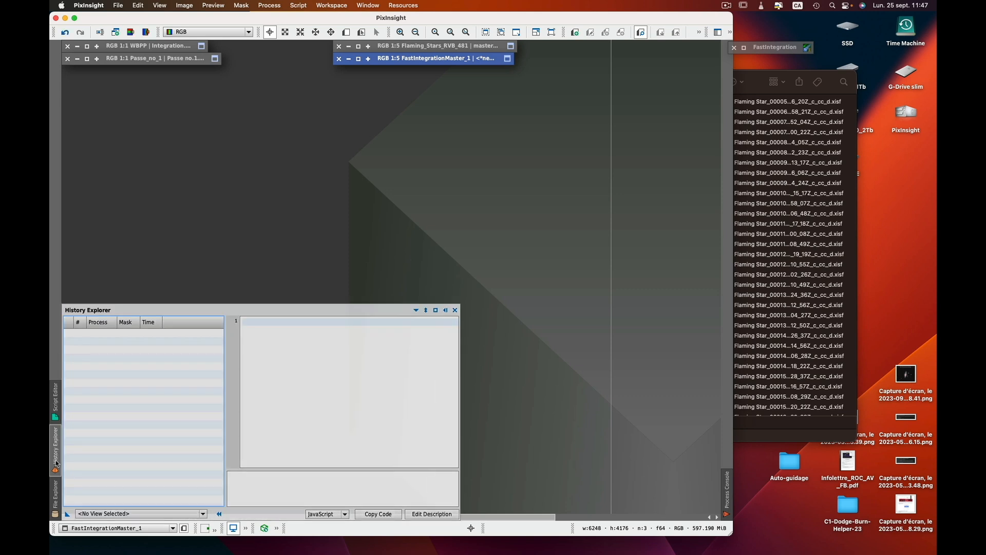
mouse_move(55, 496)
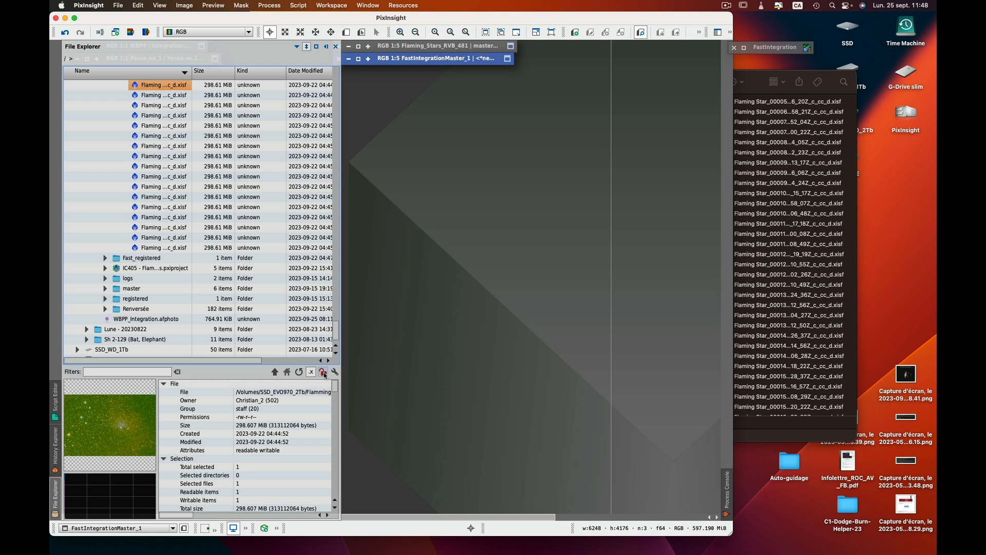
left_click(161, 248, "shift")
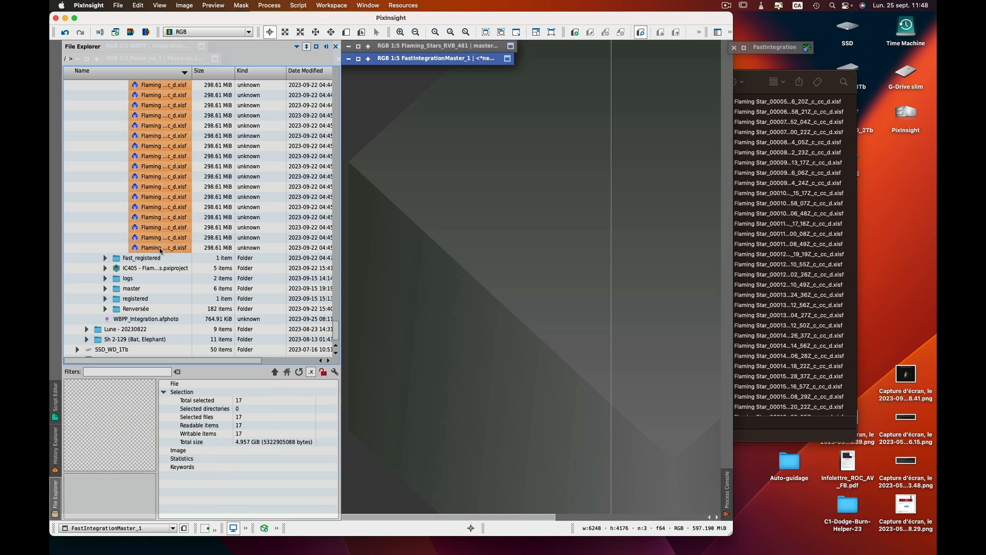
left_click_drag(161, 251, 796, 270)
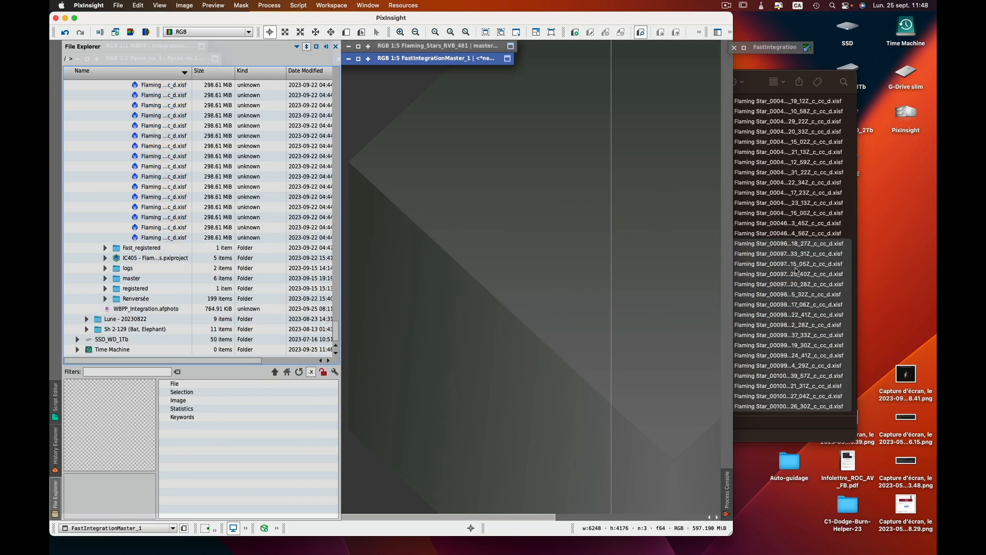
- Preview the remaining debayered frames from the end of the folder upward to find more frames with flipped orientation
left_click(180, 238)
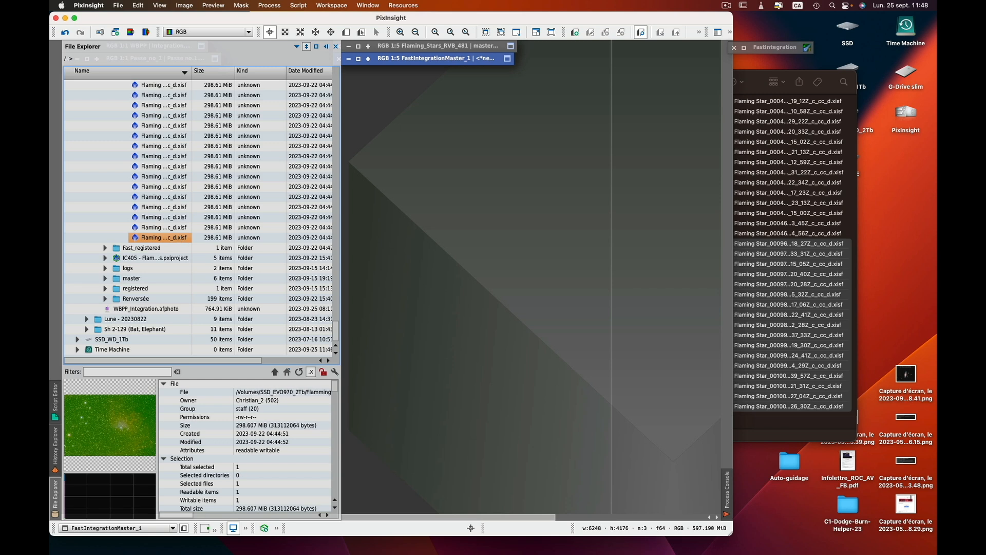
key("Up")
key("Up")
key("Up")
key("Up")
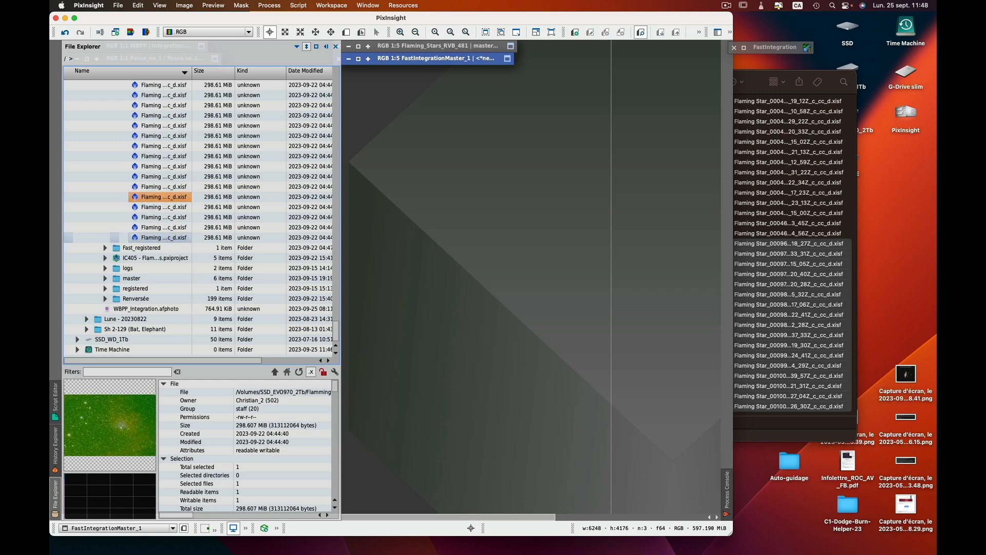
key("Up")
key("Up")
key("Up")
key("Up")
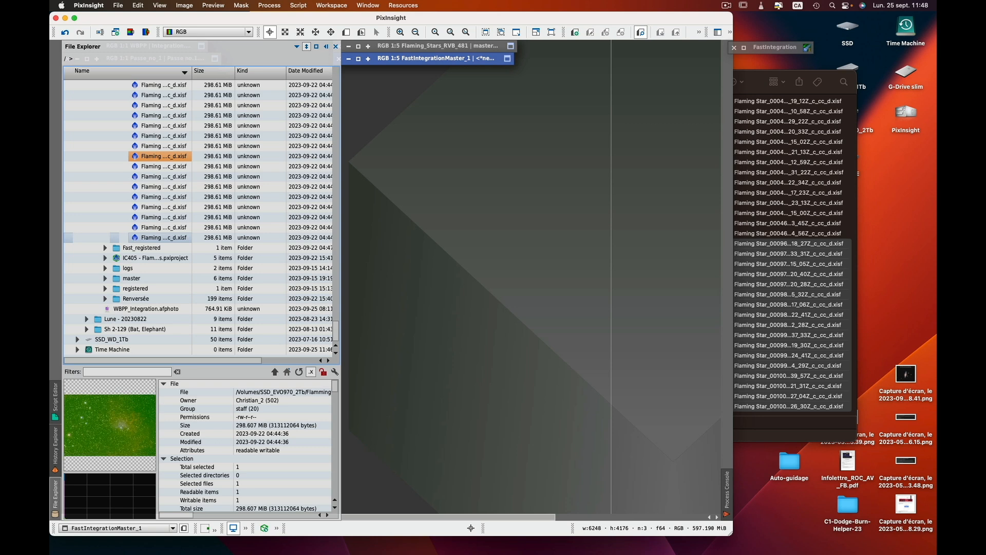
key("Up")
key("Up")
key("Up")
key("Up")
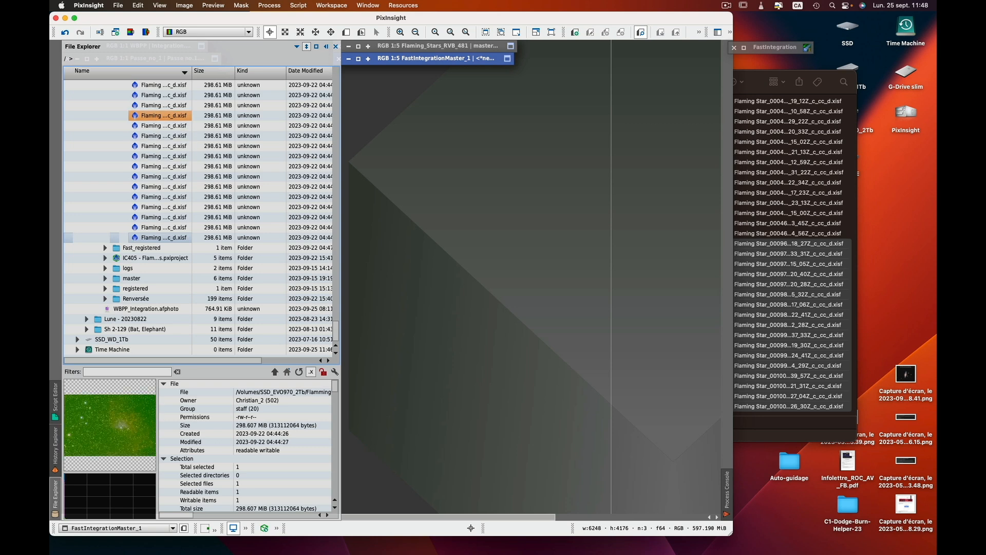
- Preview the debayered frames further up, then move the last 18 frames into the Renversée folder in Finder
key("Up")
key("Up")
key("Up")
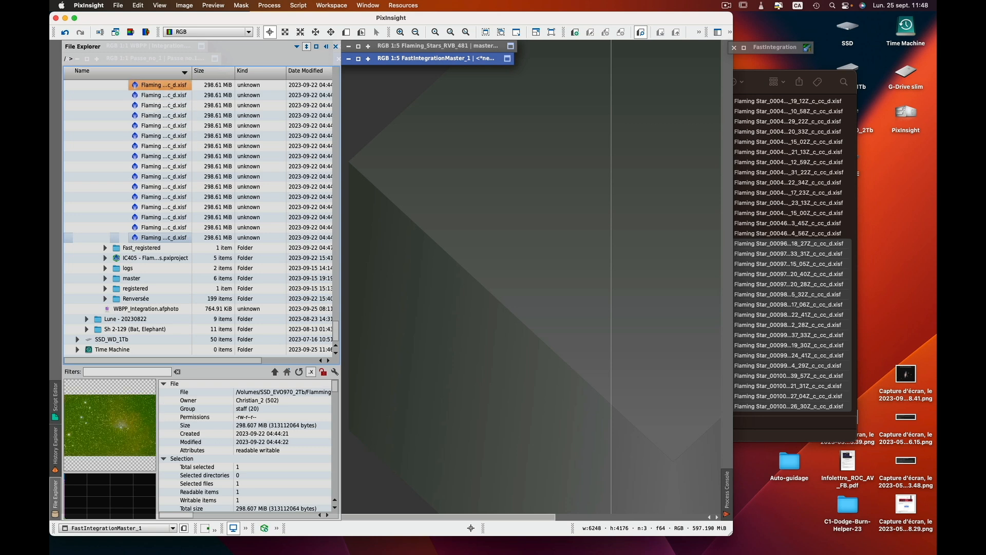
key("Up")
key("Up")
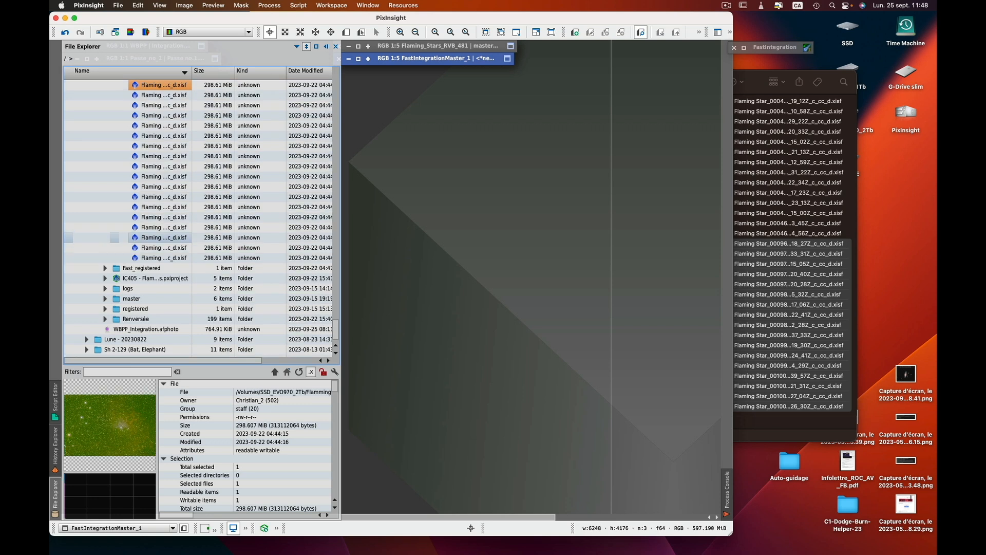
left_click(174, 258, "shift")
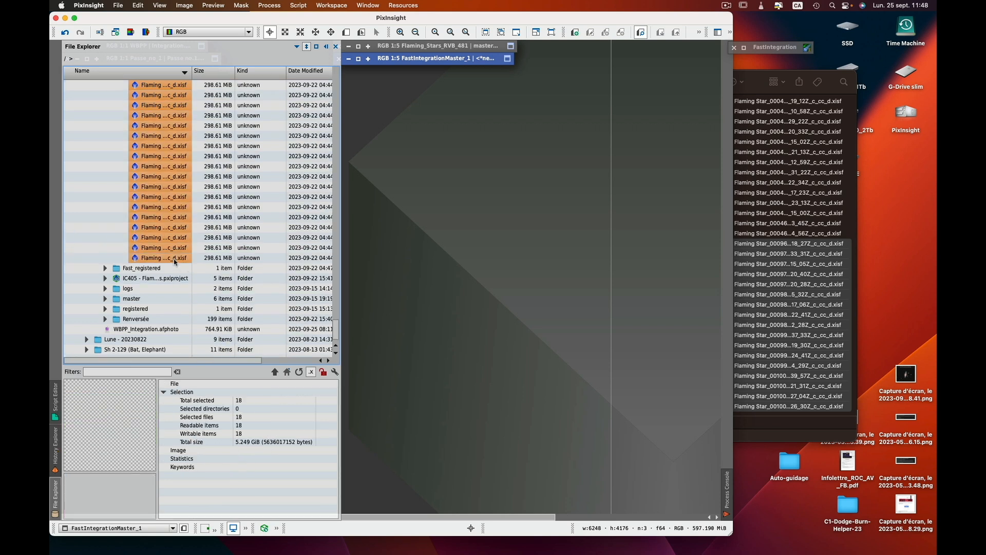
left_click_drag(175, 261, 791, 265)
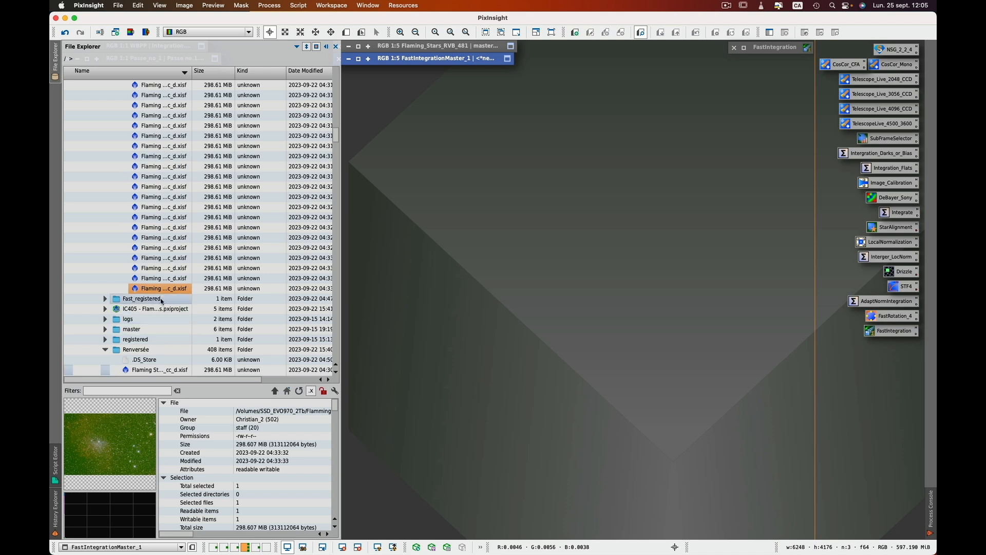
- Preview the first frames in the Renversée folder to check their orientation, and close the File Explorer
left_click(152, 370)
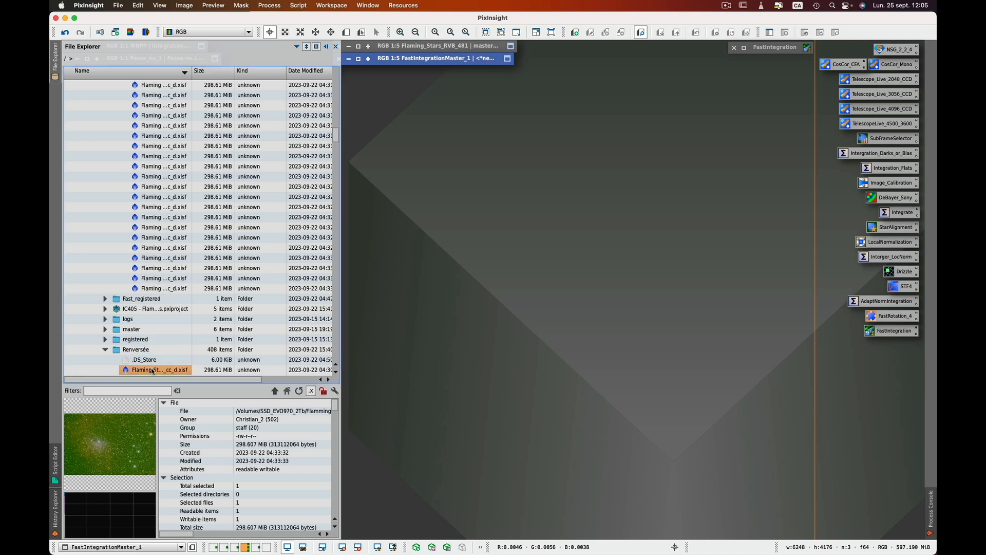
key("Down")
key("Down")
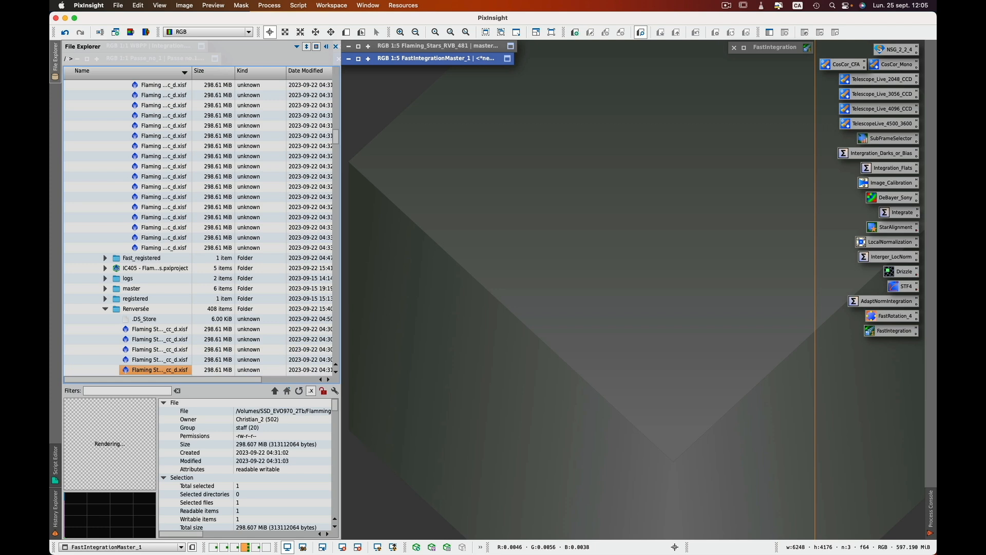
left_click(326, 47)
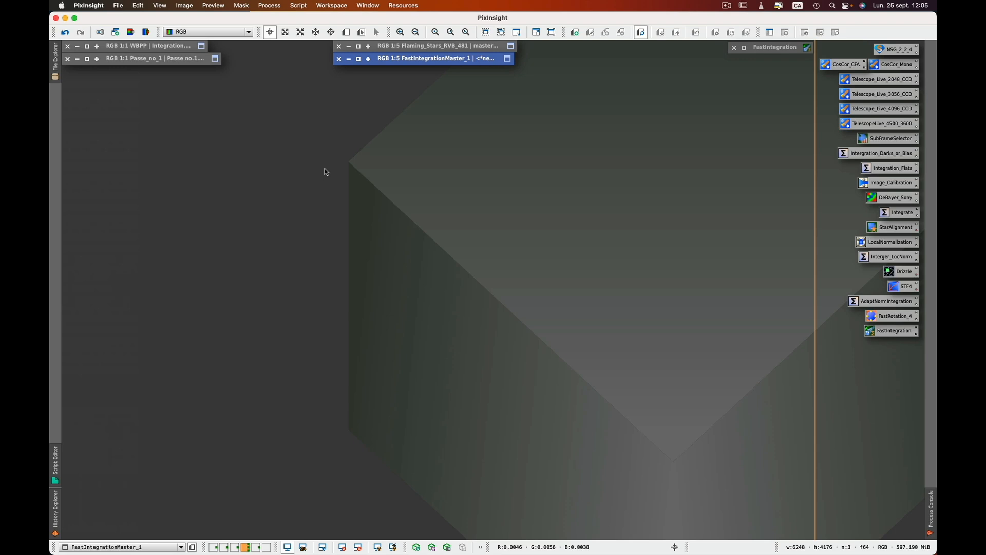
- Create an ImageContainer and add all the Flaming Star frames from the Renversée folder to it
right_click(364, 191)
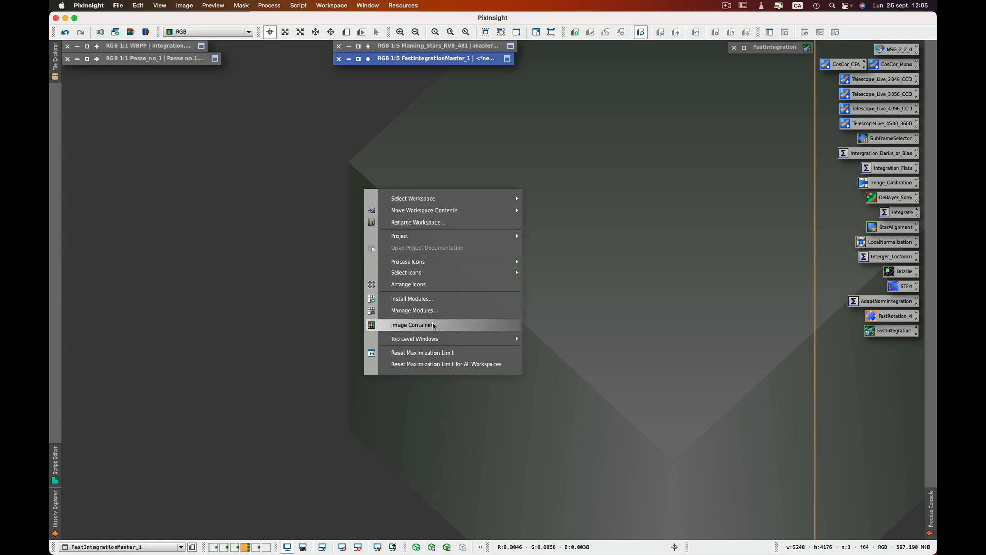
left_click(447, 327)
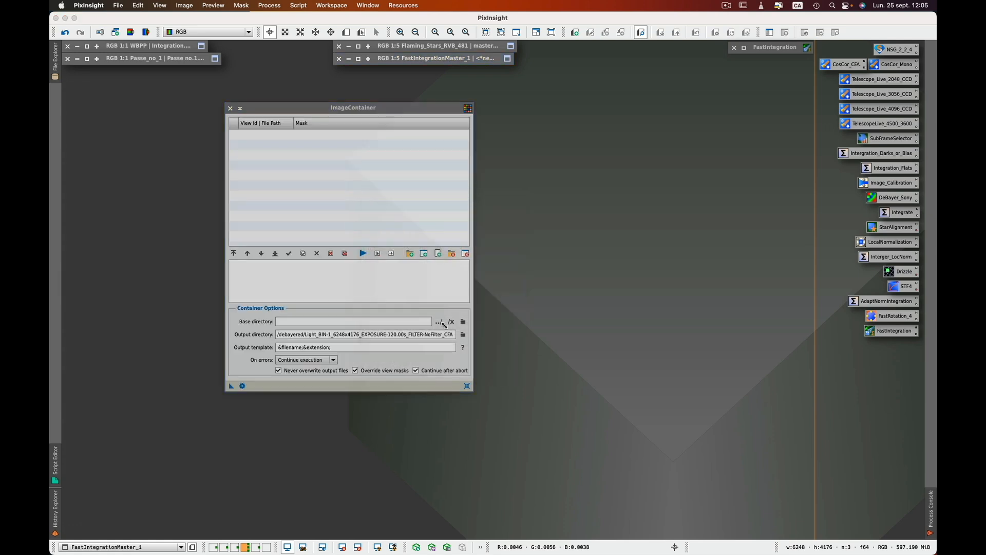
left_click(409, 253)
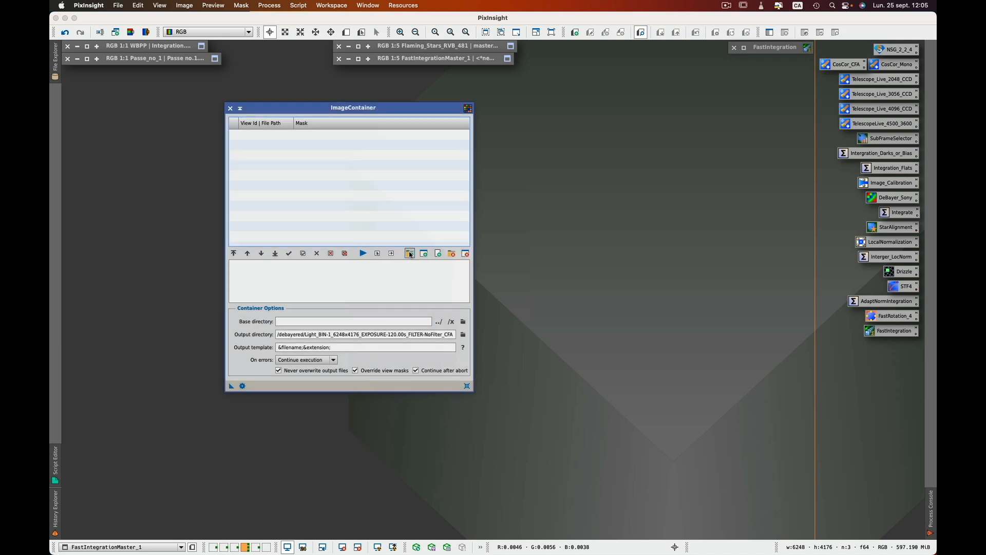
left_click(508, 110)
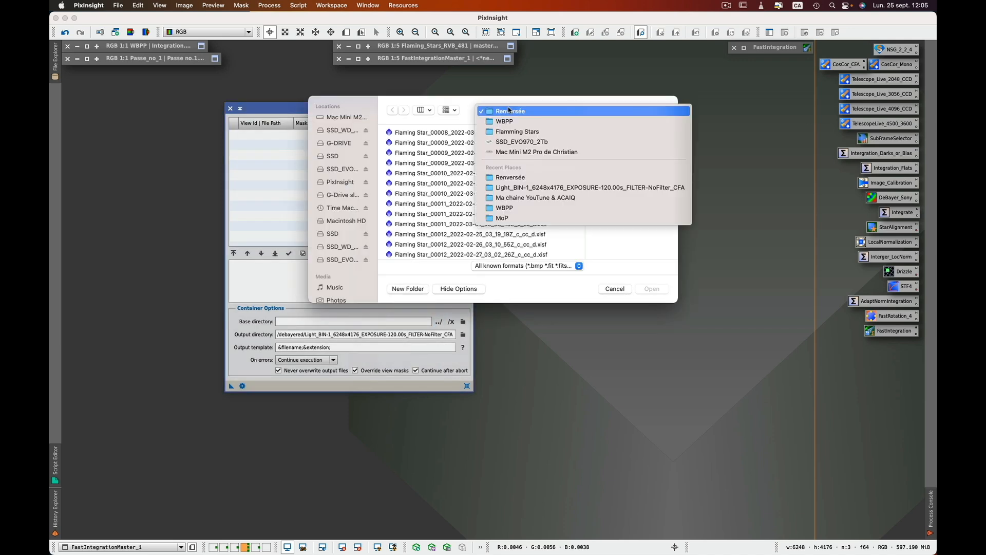
left_click(512, 114)
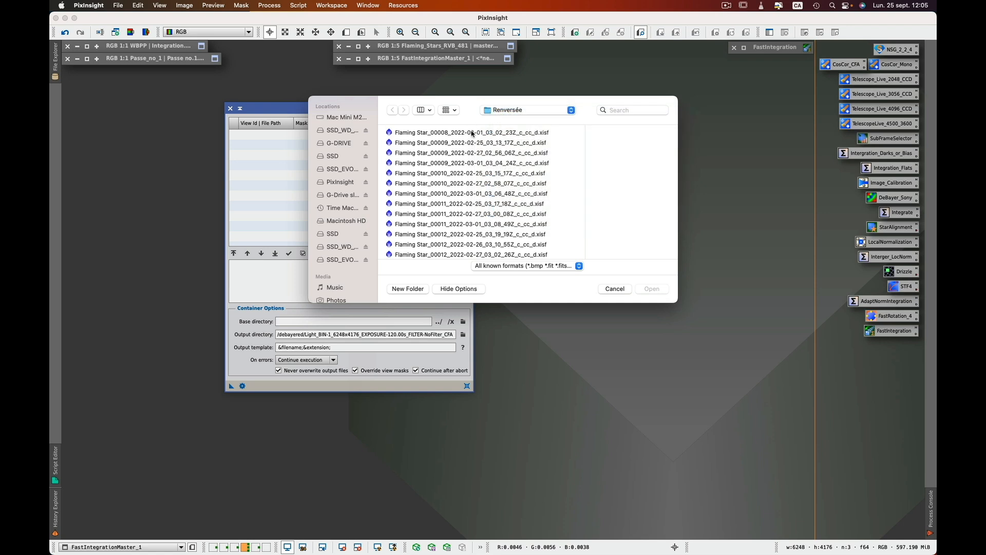
left_click(473, 132)
scroll(459, 209, "down", 2)
scroll(459, 209, "down", 15)
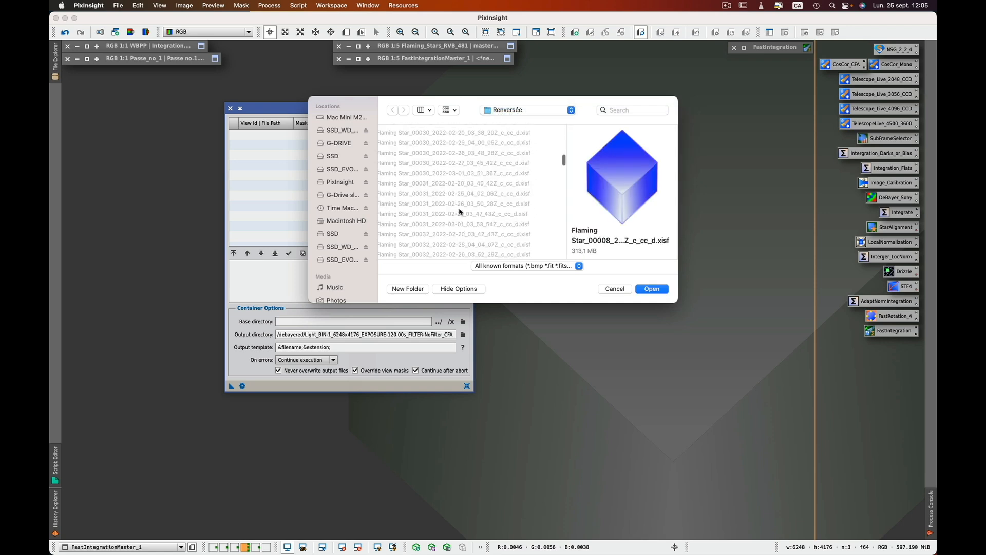
scroll(467, 208, "down", 8)
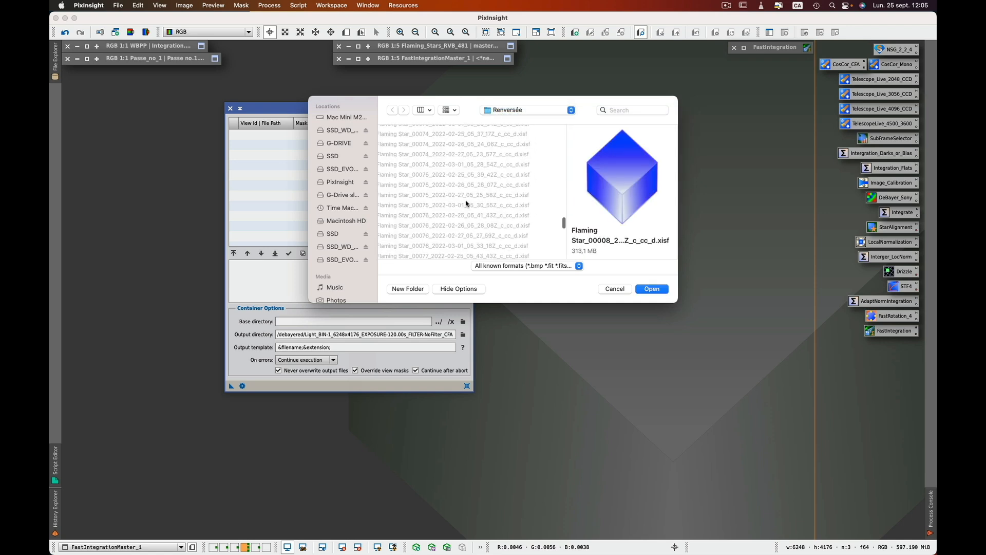
scroll(467, 203, "down", 6)
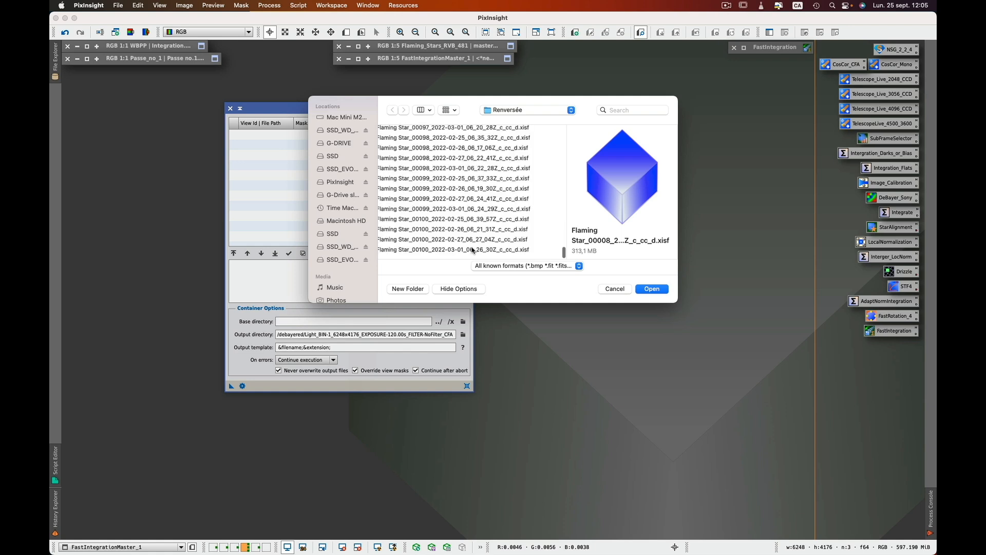
key("super+a")
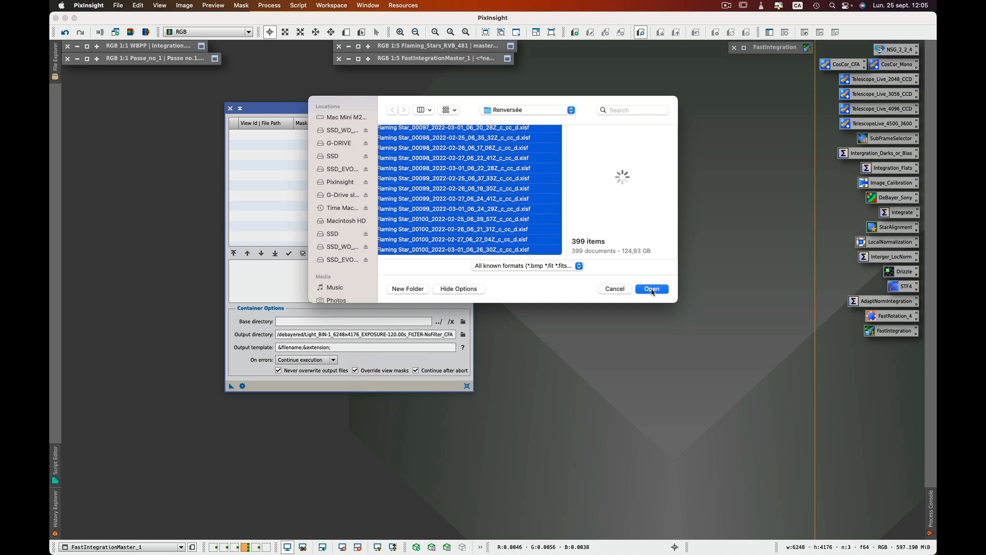
left_click(652, 289)
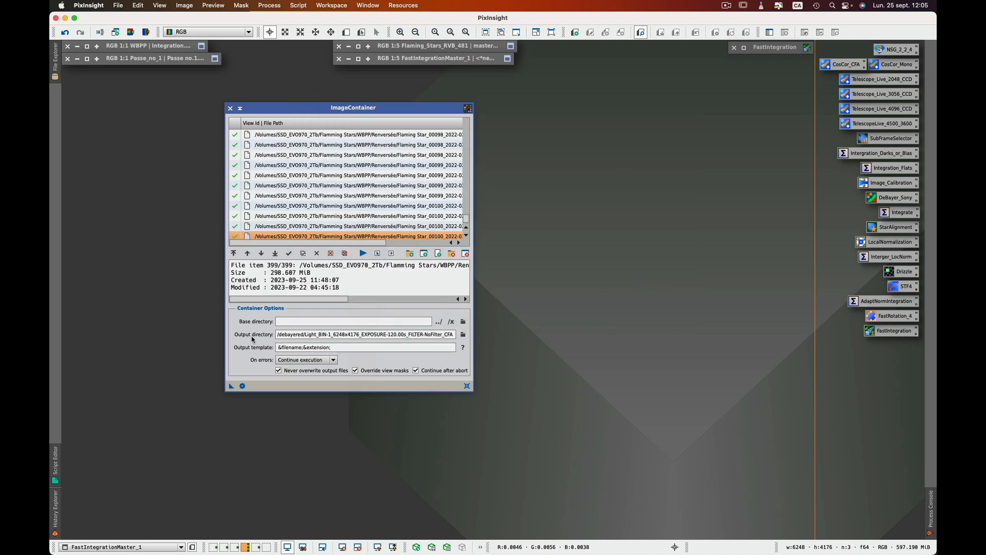
- Choose the debayered subfolder Light_BIN-1_6248x4176_EXPOSURE-120.00s_FILTER-NoFilter_CFA as the ImageContainer's output directory
left_click(464, 335)
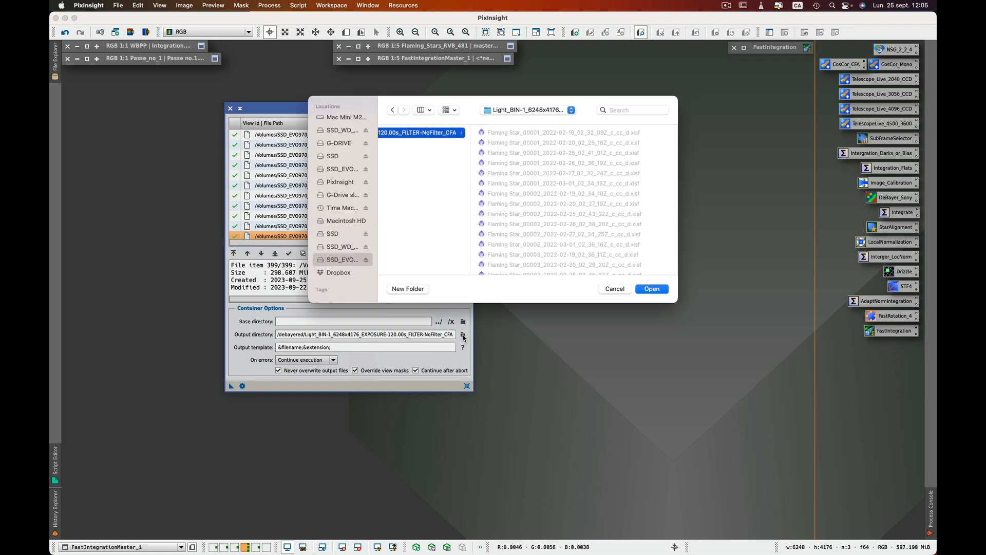
left_click(512, 110)
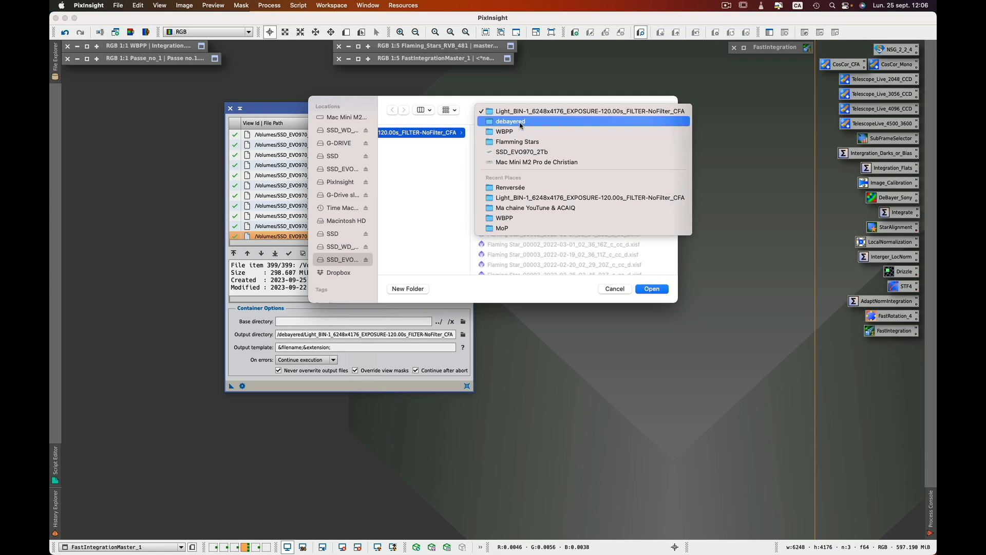
left_click(536, 112)
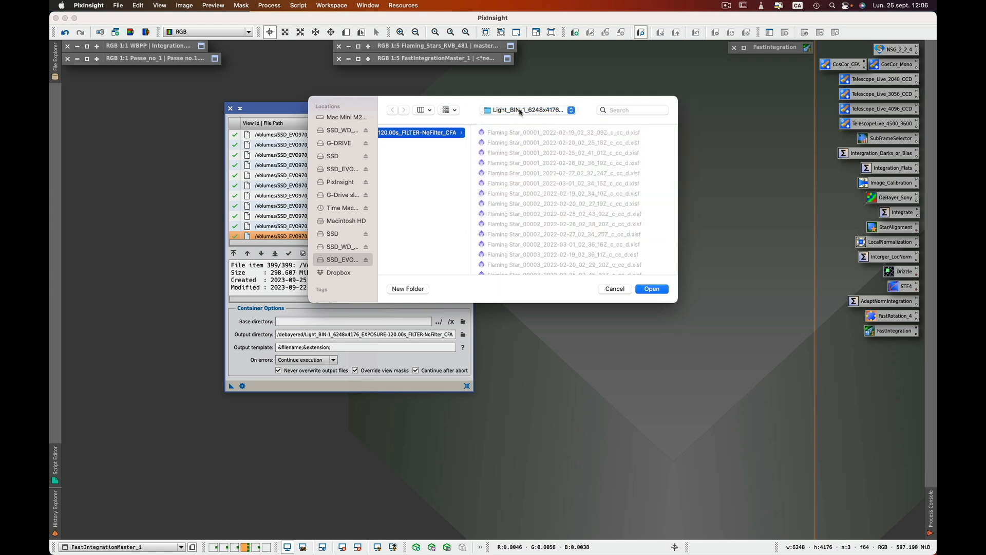
left_click(652, 288)
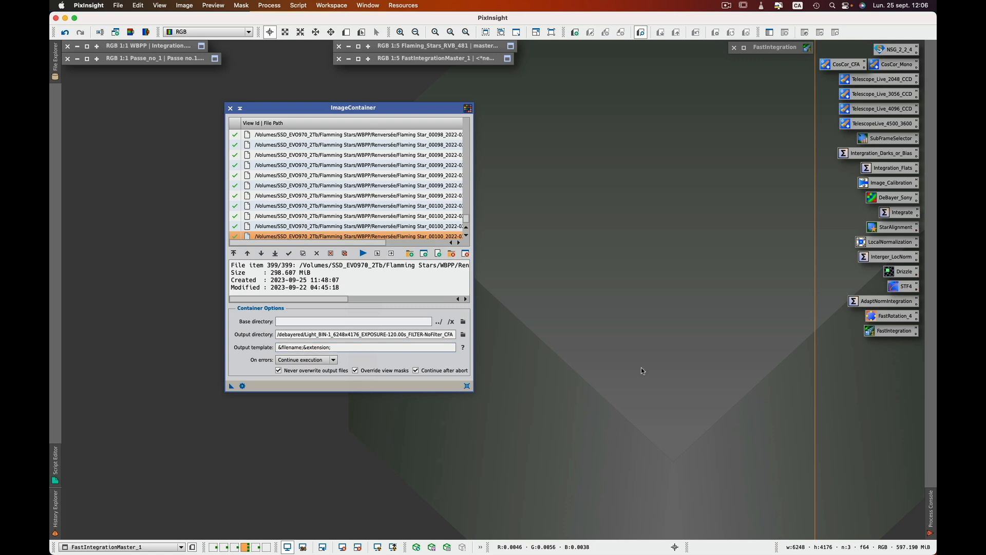
- Open the saved FastRotation_4 process set to Rotate 180° and run it on all the ImageContainer's frames
double_click(896, 315)
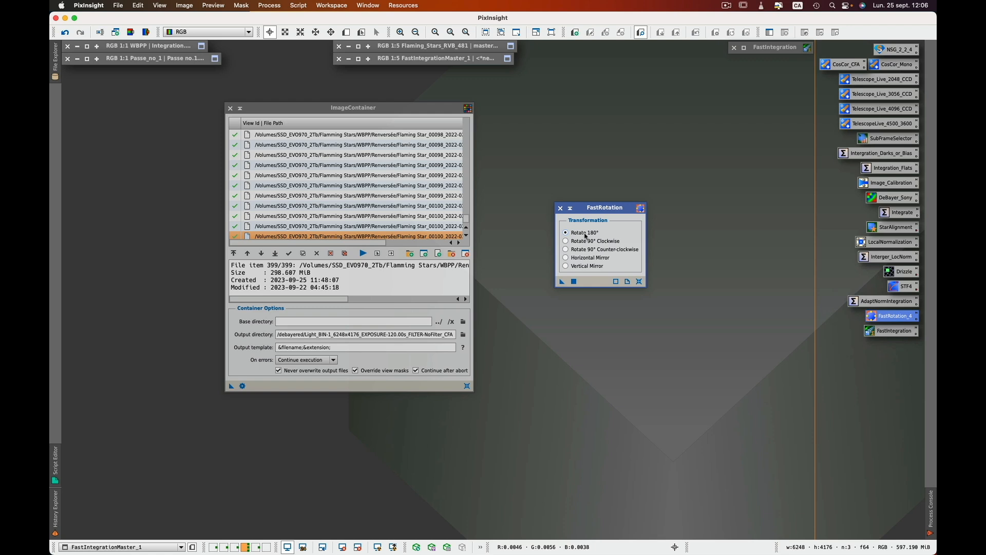
left_click(350, 387)
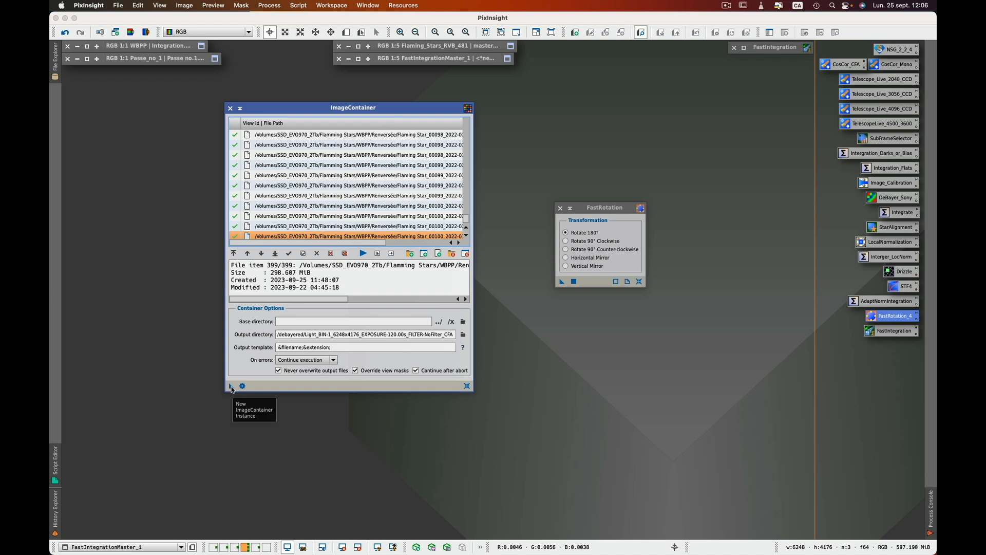
left_click_drag(231, 389, 596, 281)
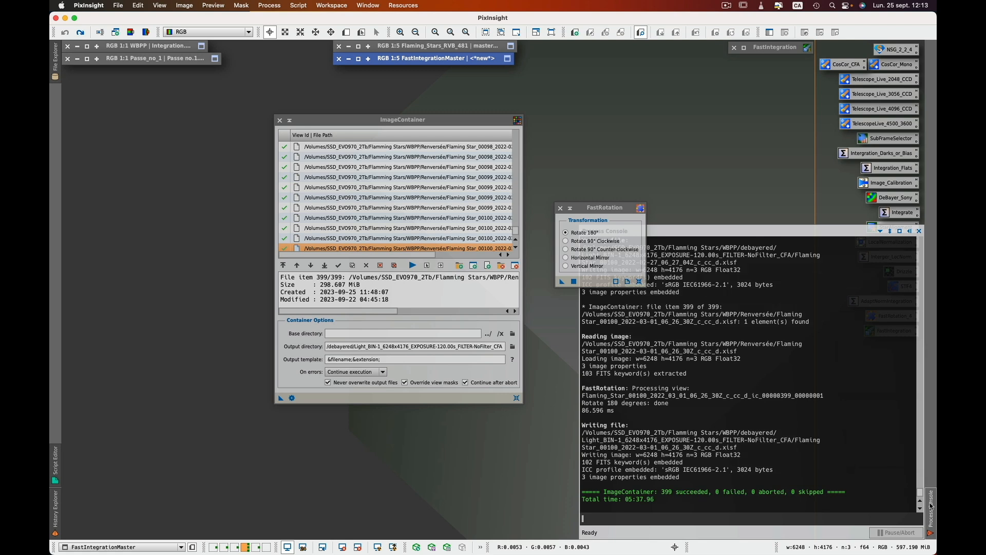
left_click(557, 471)
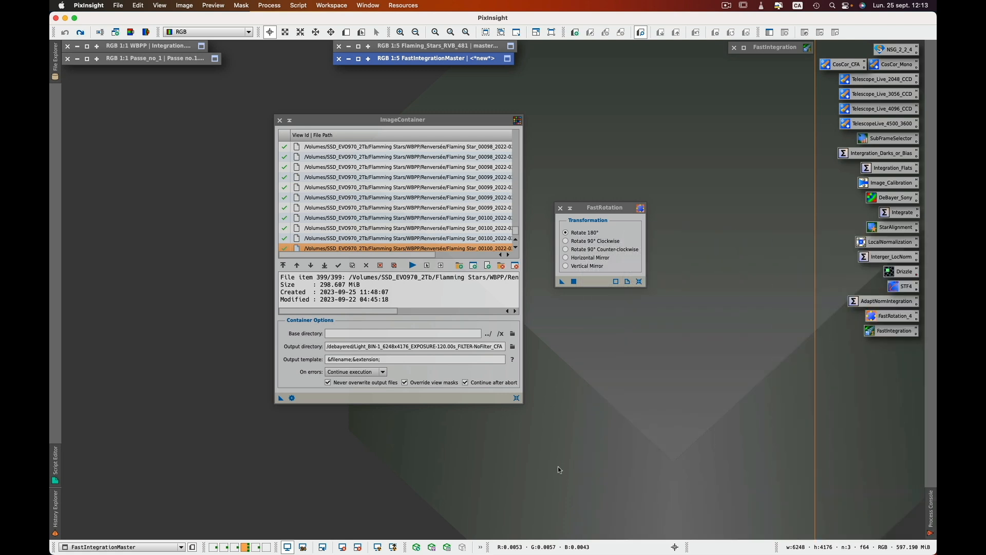
- Close FastRotation, clear the file list of the ImageContainer, and close it
left_click(559, 208)
left_click(464, 121)
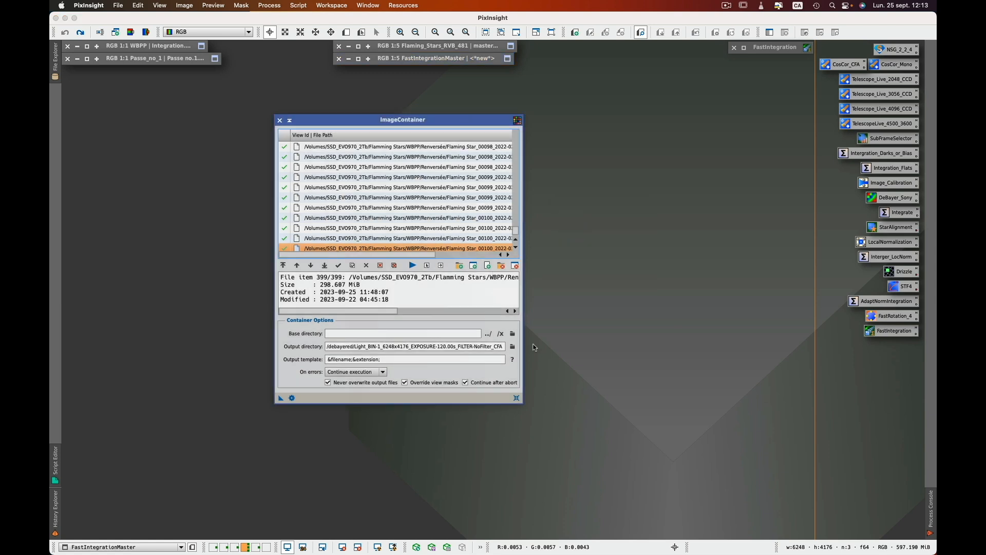
left_click(501, 266)
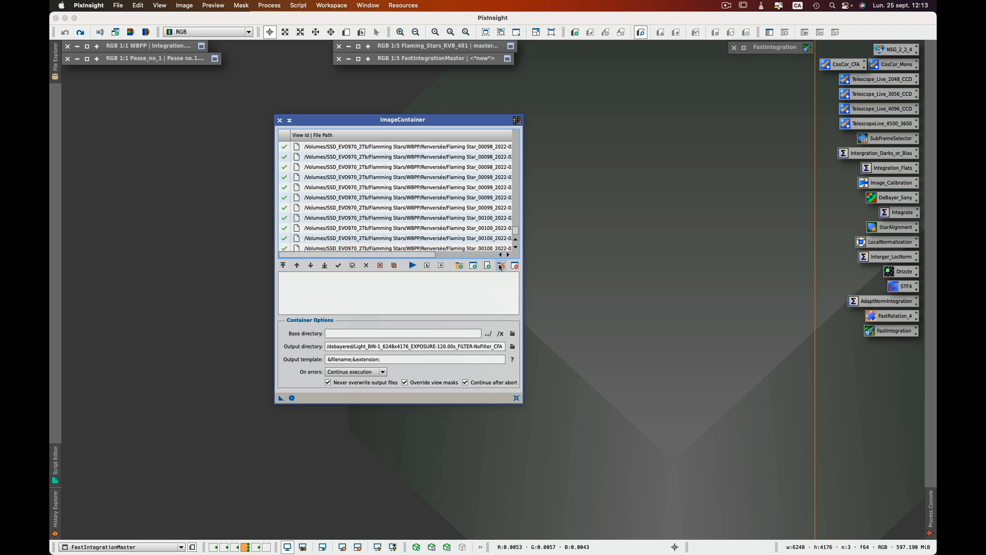
left_click(394, 265)
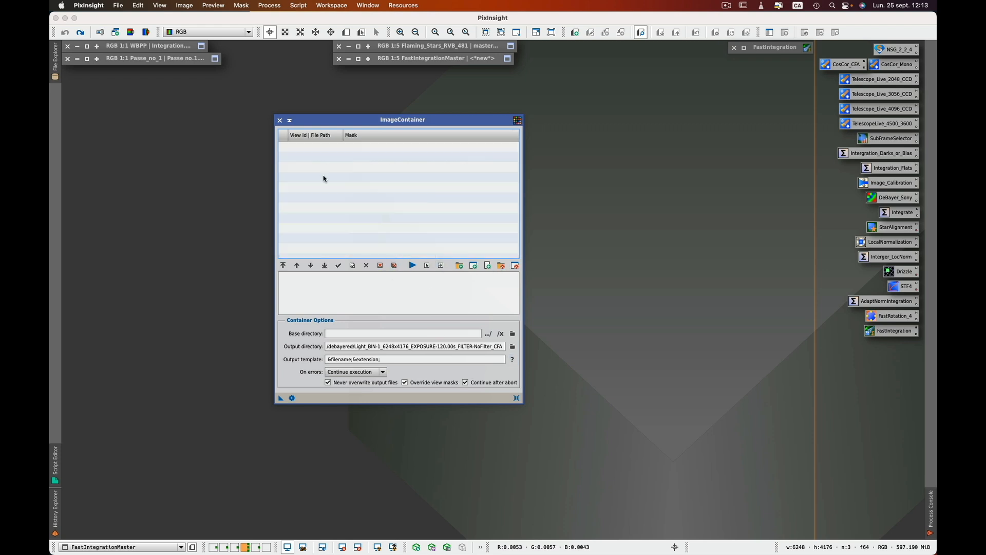
left_click(280, 121)
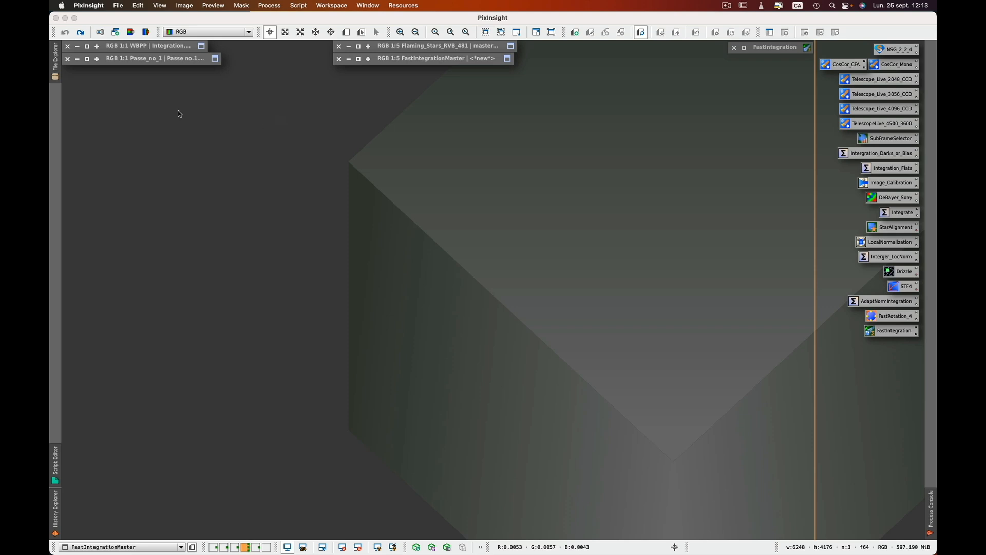
- Inspect the debayered Light_BIN folder in the File Explorer, preview its first Flaming Star frame, and close the explorer
left_click(58, 67)
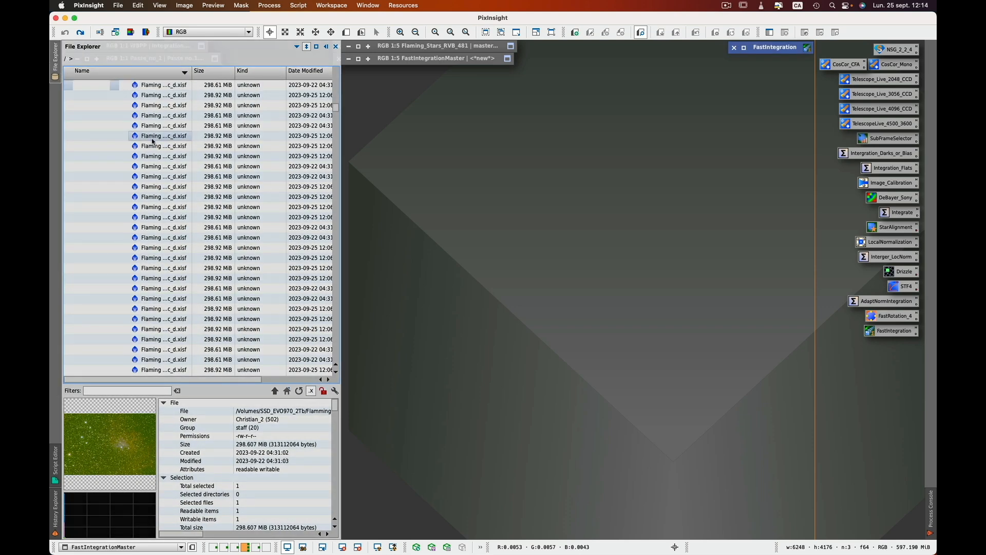
left_click_drag(335, 107, 339, 77)
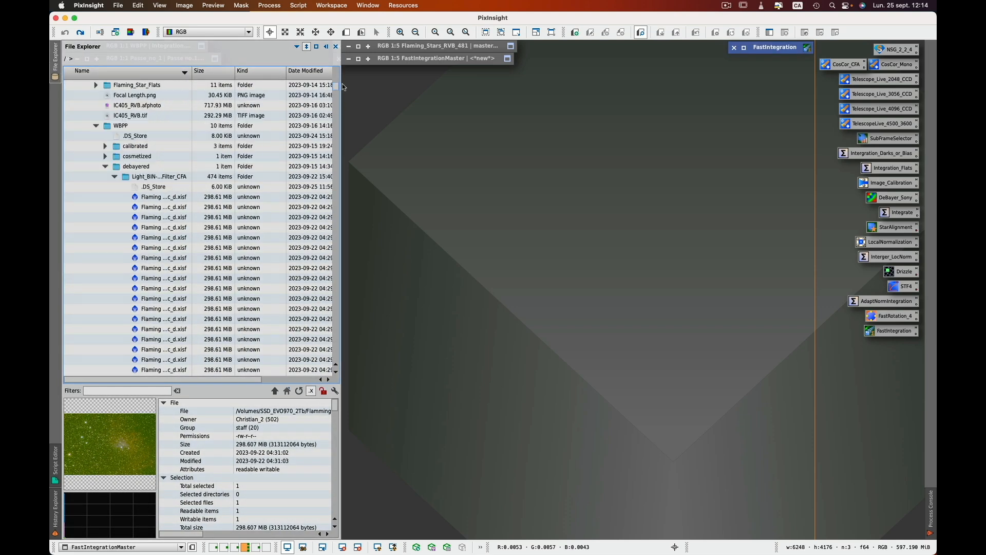
scroll(337, 82, "down", 4)
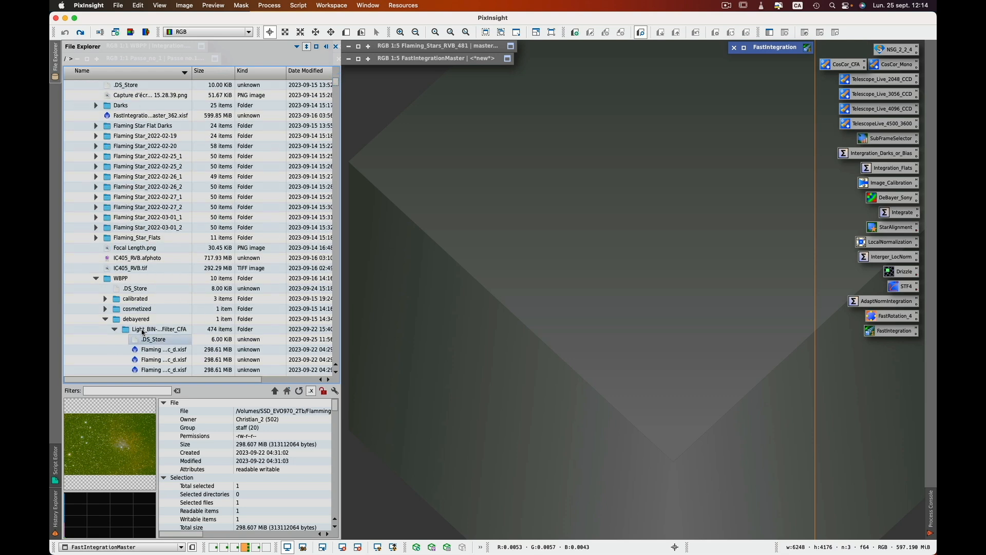
left_click(153, 348)
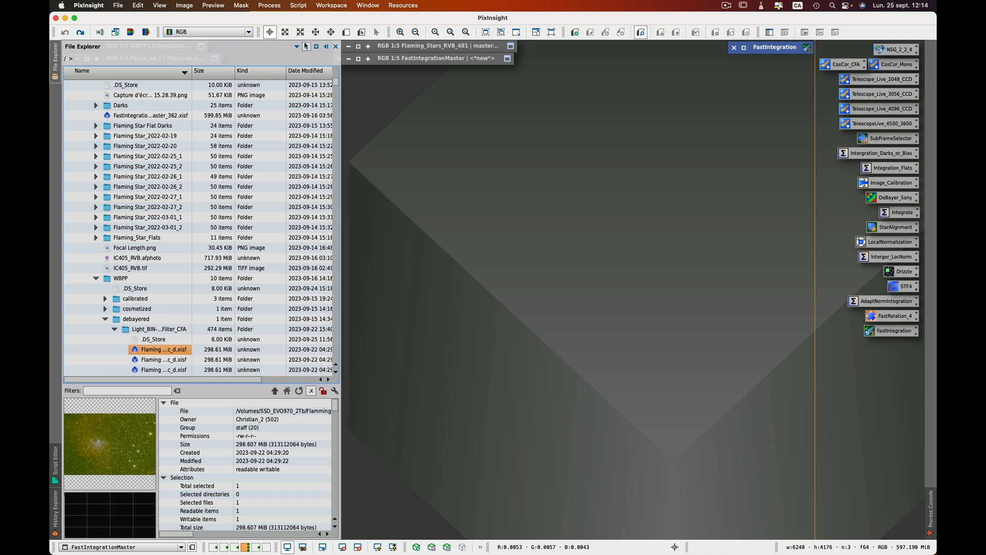
left_click(336, 48)
- Reopen the minimized FastIntegration window and clear its list of target images
double_click(782, 50)
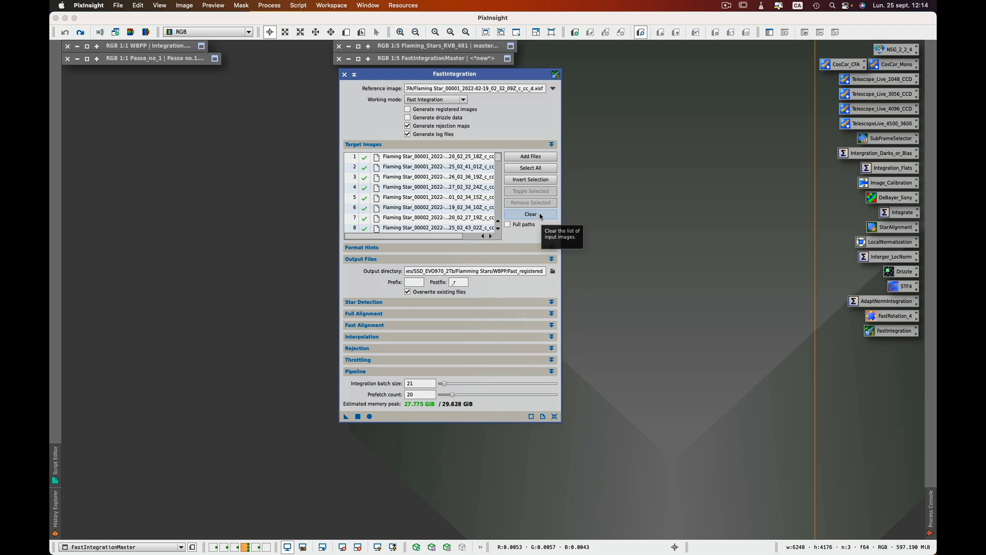
left_click(541, 216)
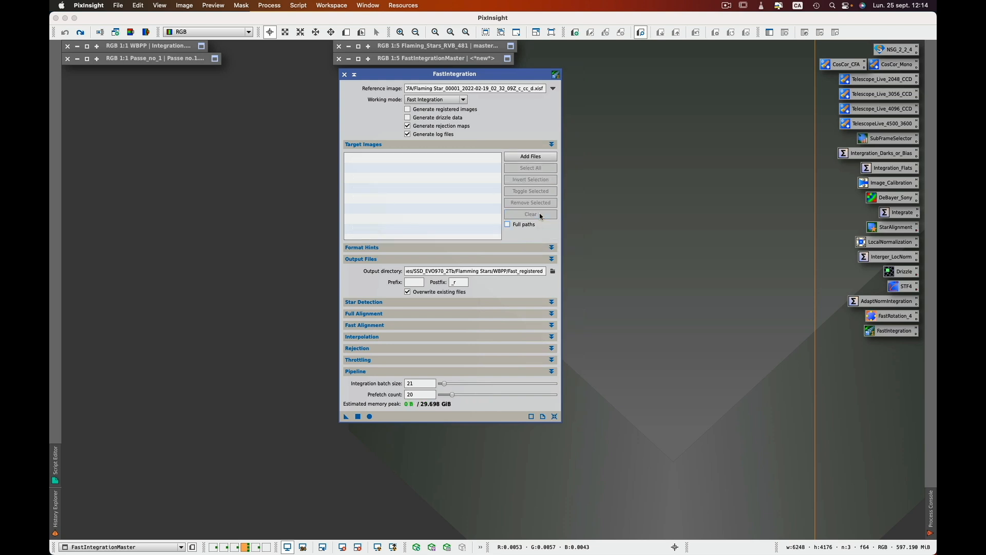
- Browse for target images in the Light_BIN-1 folder under Flamming Stars/WBPP/debayered on SSD_EVO970_2Tb
left_click(535, 158)
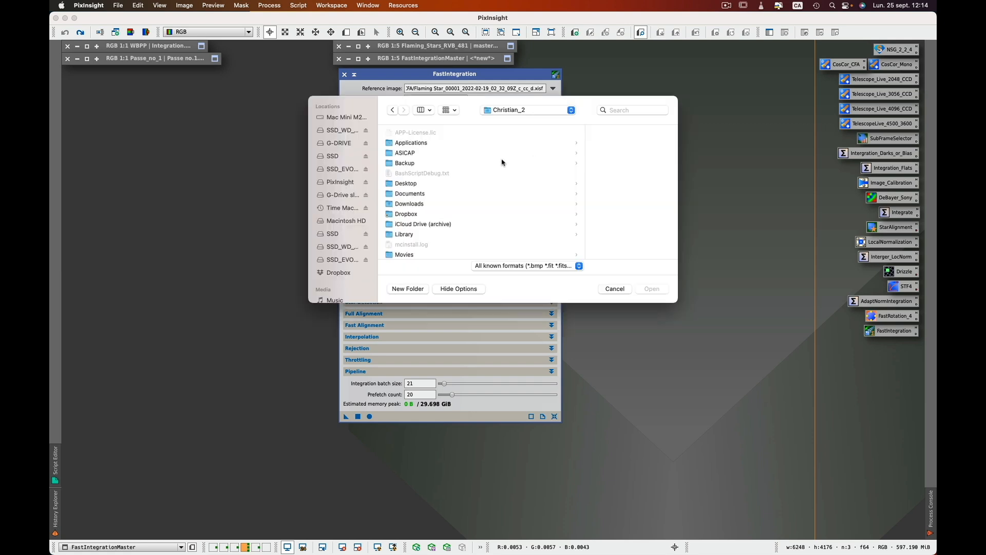
left_click(353, 261)
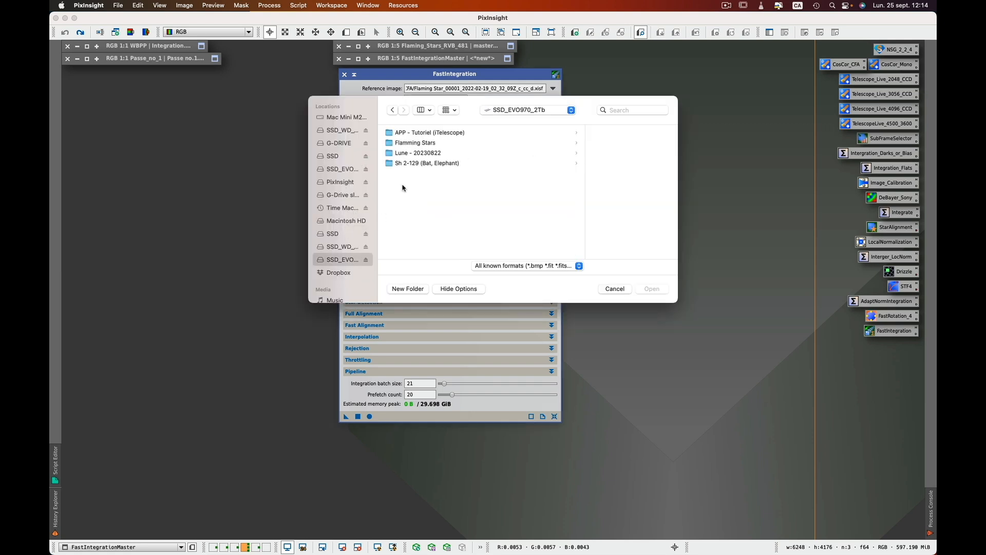
left_click(427, 145)
scroll(514, 195, "down", 5)
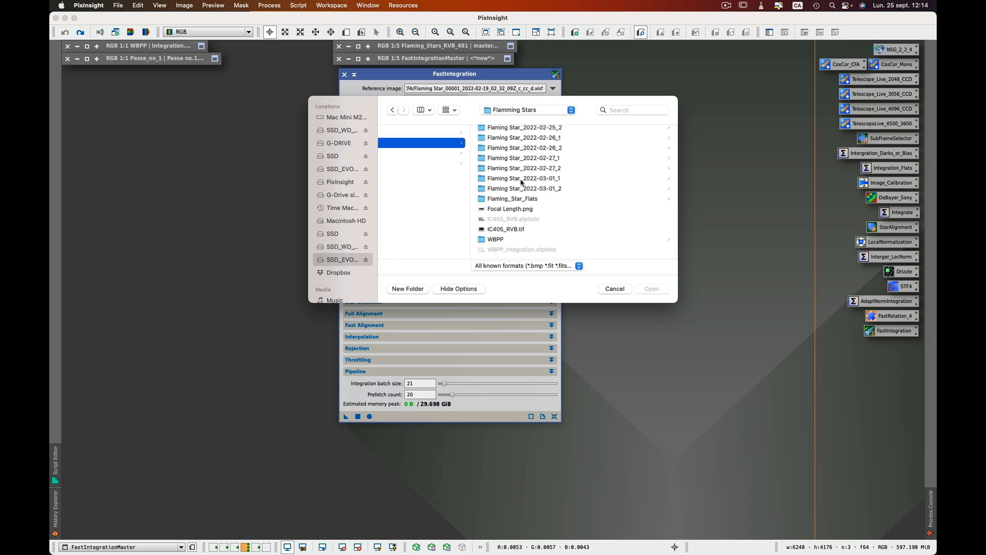
left_click(501, 240)
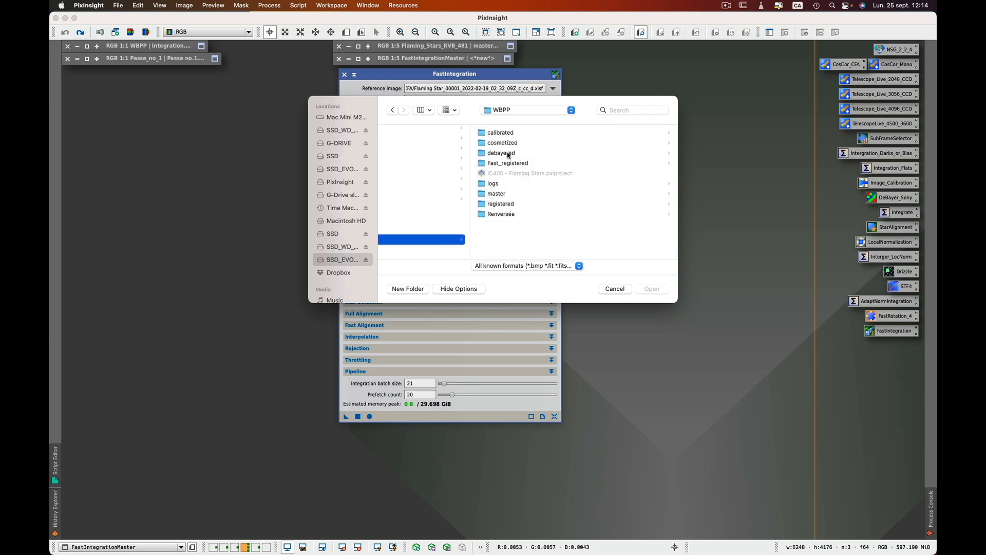
left_click(508, 154)
left_click(527, 133)
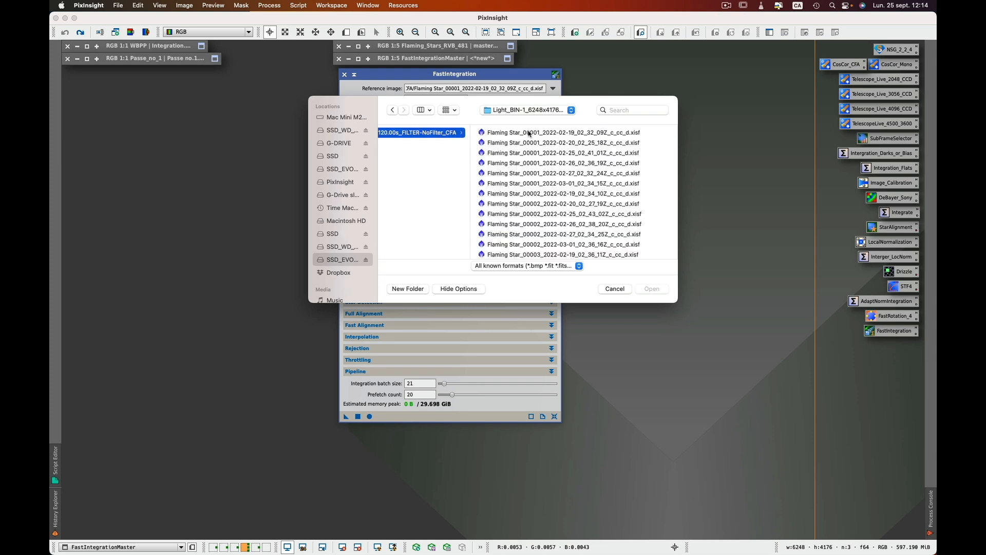
- Add all debayered Flaming Star frames except the first one, from 00001_2022-02-20 through 00100_2022-03-01, as target images
left_click(529, 133)
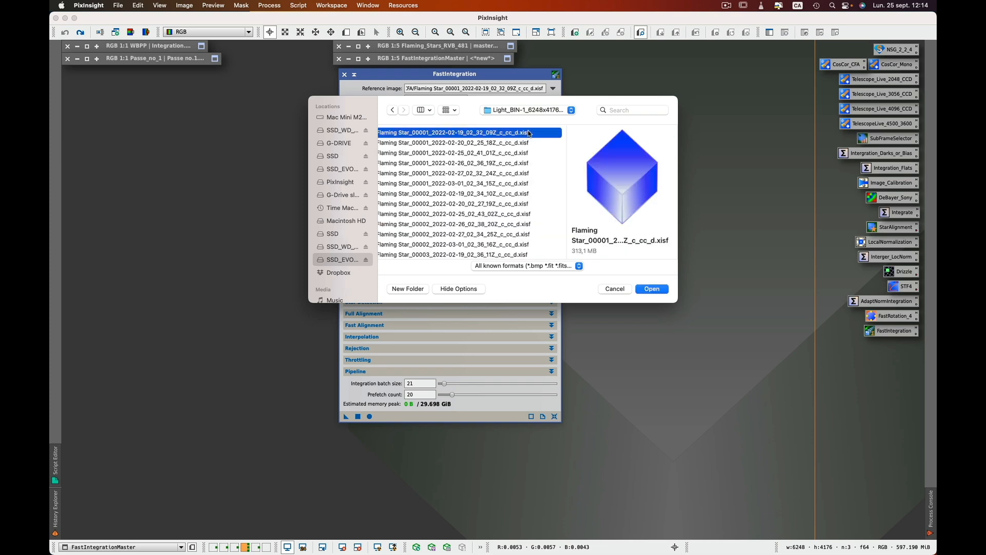
left_click(477, 143)
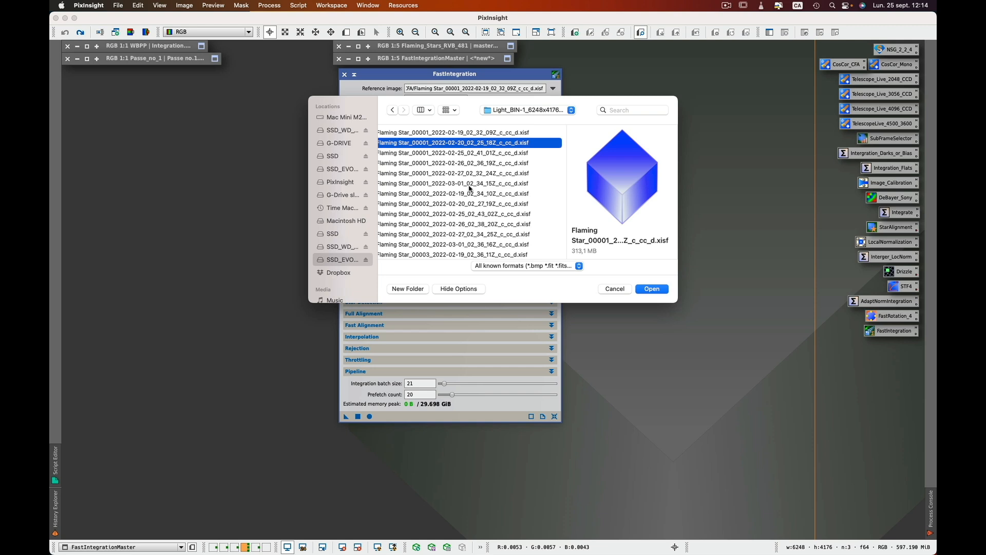
scroll(469, 189, "down", 20)
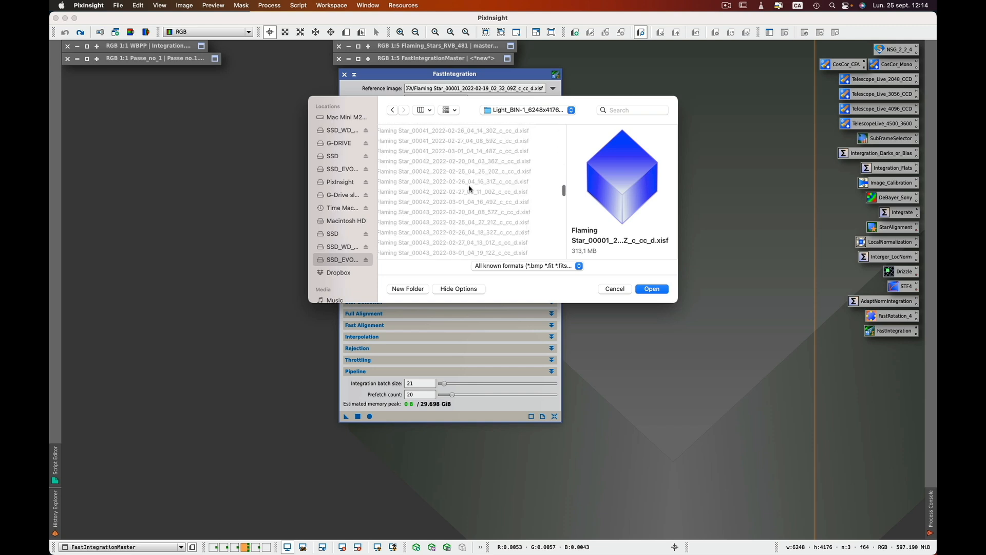
scroll(469, 189, "down", 20)
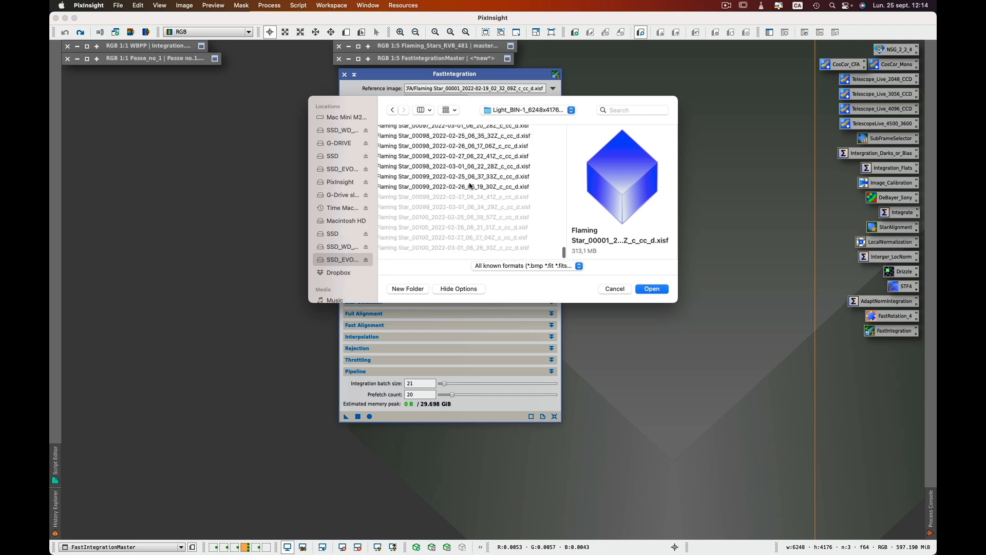
left_click(515, 250, "shift")
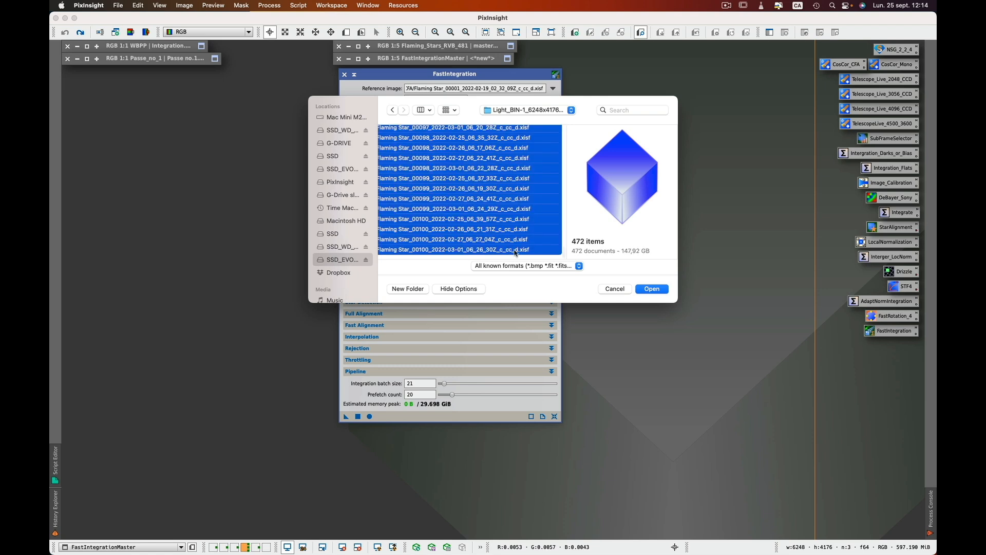
left_click(651, 288)
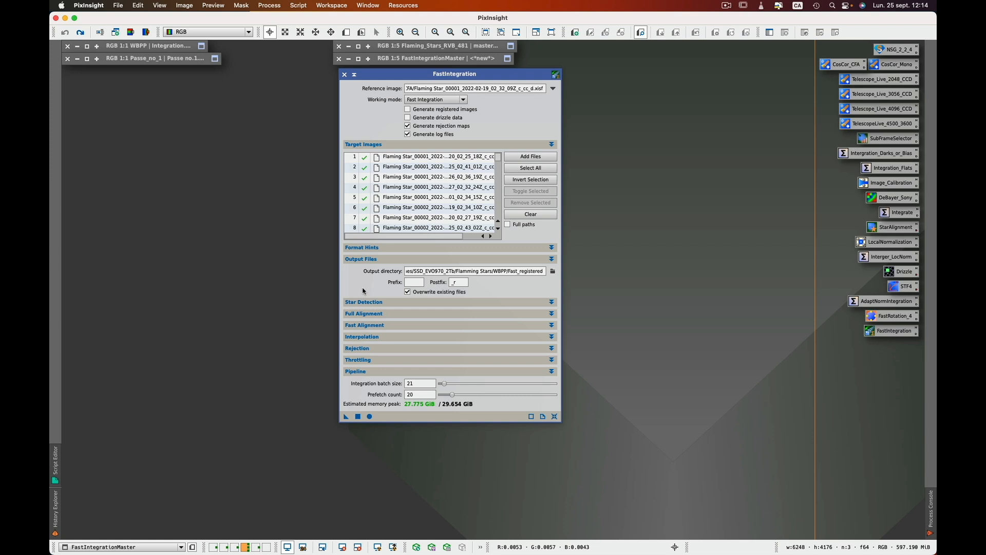
- Set the output directory to the Fast_registered folder in Flamming Stars/WBPP on SSD_EVO970_2Tb
left_click(551, 273)
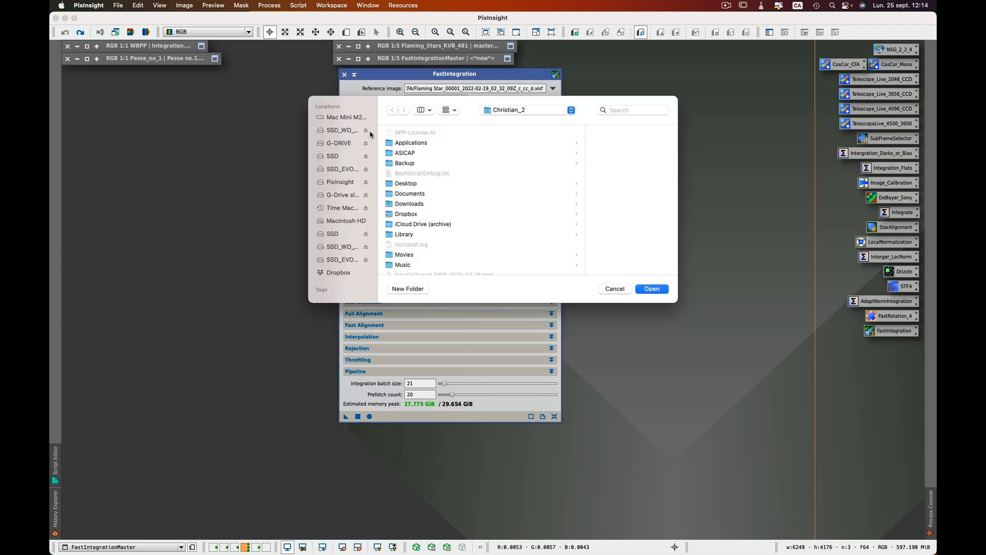
left_click(342, 260)
left_click(420, 146)
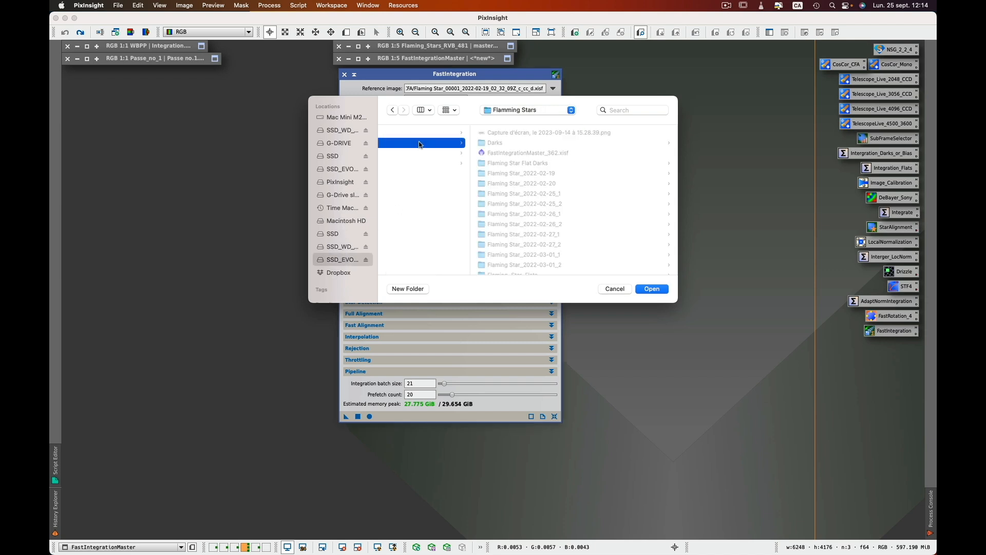
scroll(509, 226, "down", 3)
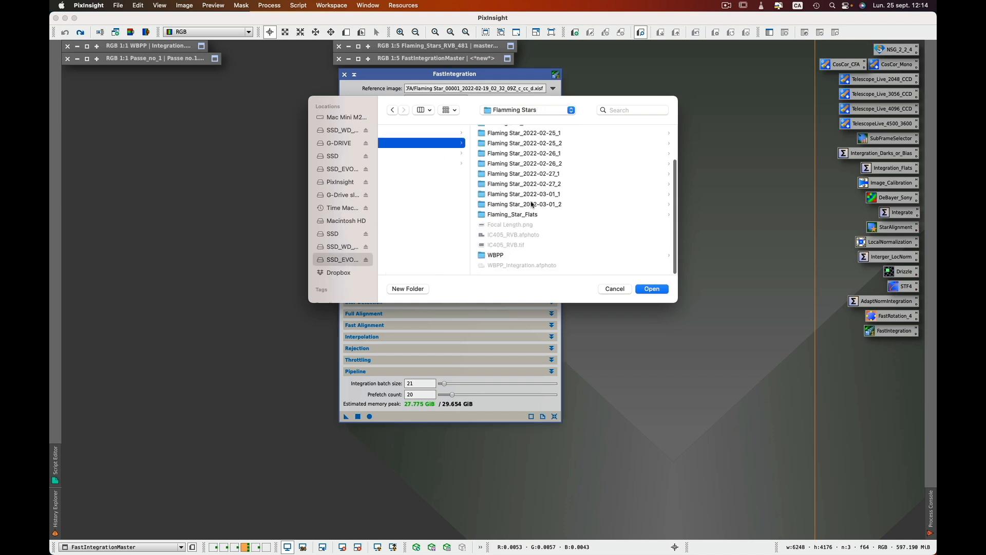
left_click(495, 255)
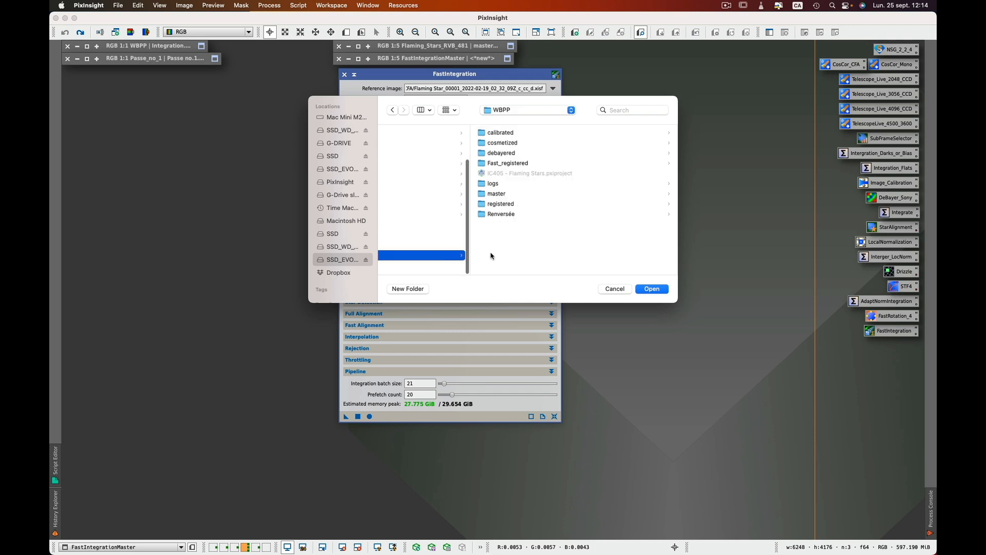
left_click(506, 164)
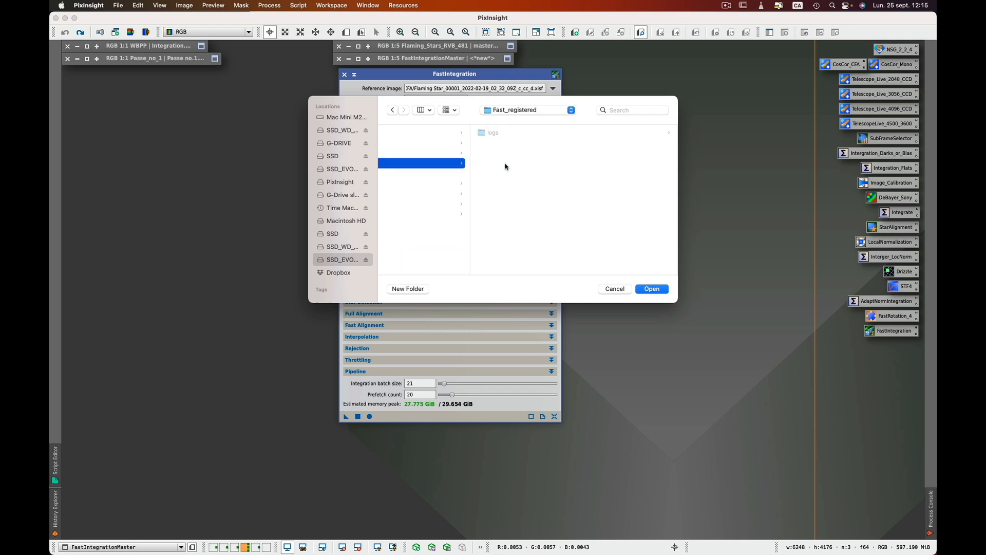
left_click(652, 290)
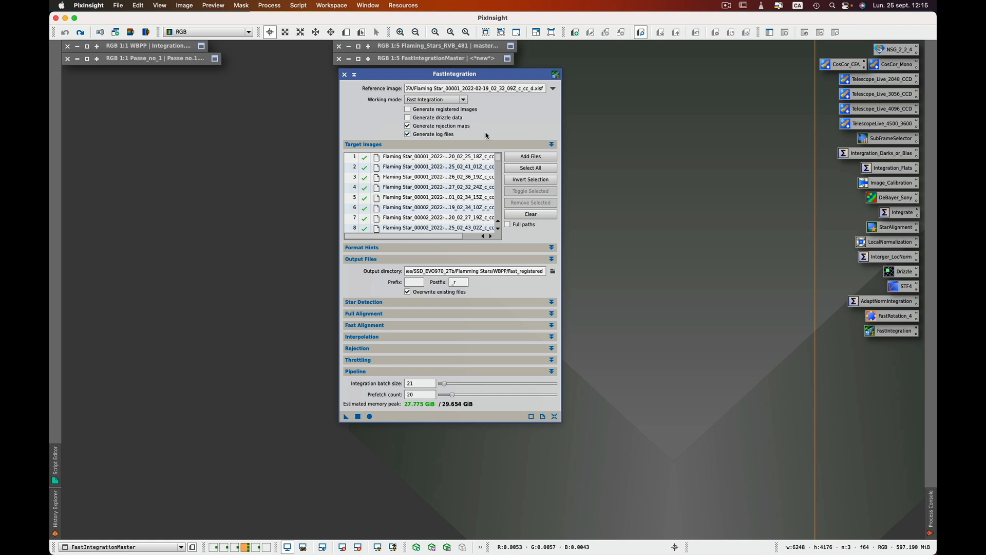
- Review the Star Detection, Full Alignment and Fast Alignment settings of FastIntegration
left_click(550, 302)
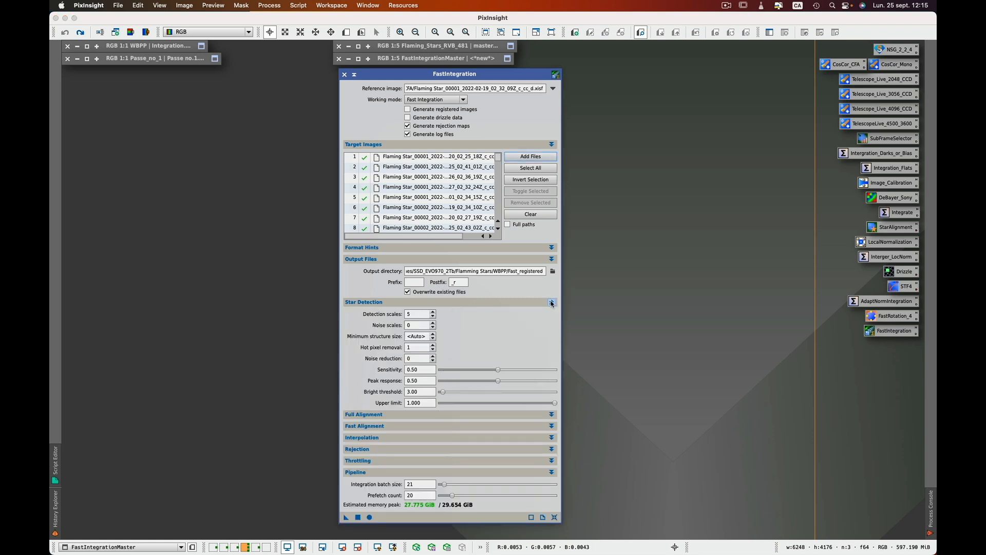
left_click(551, 303)
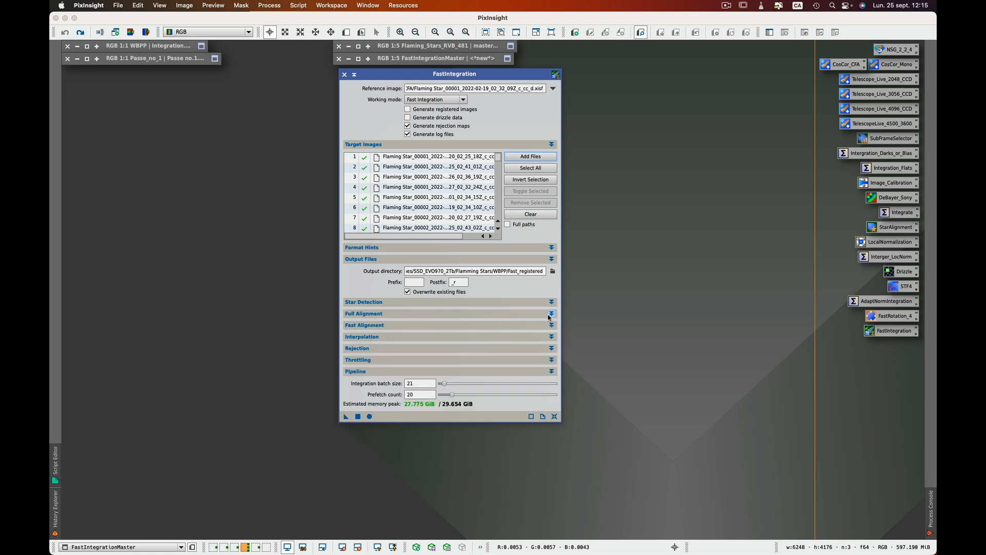
left_click(552, 314)
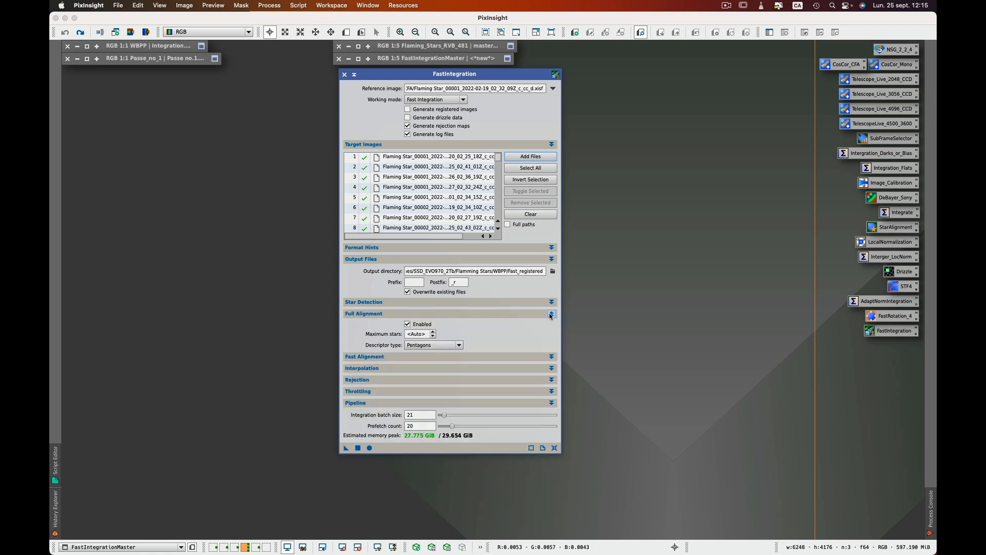
left_click(552, 314)
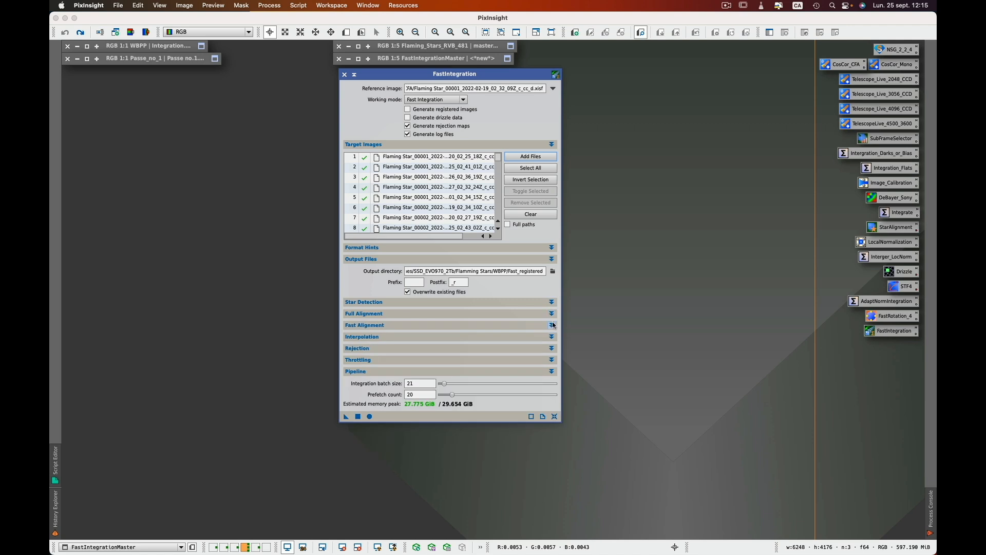
left_click(552, 325)
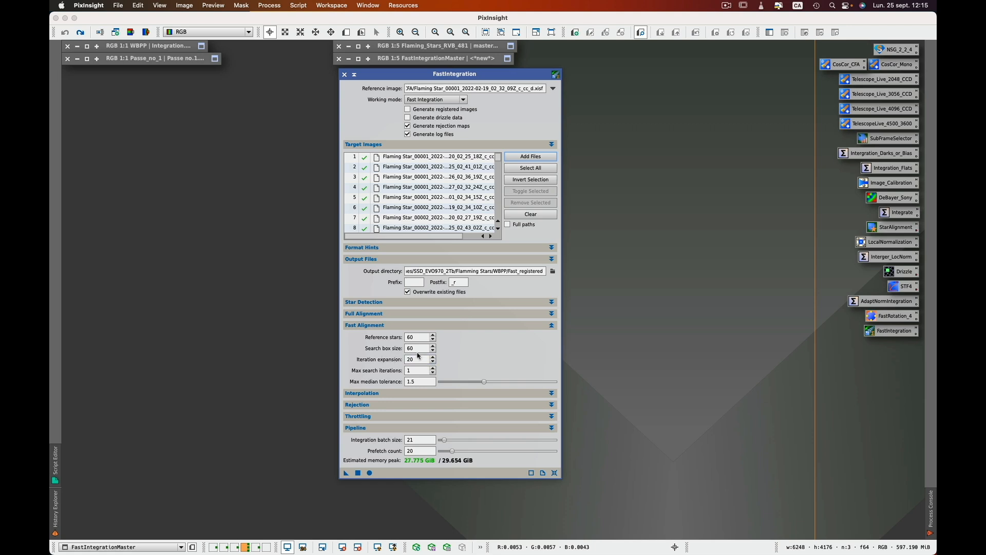
- Restore the collapsed FastIntegrationMaster image and define a preview of about 615 × 530 px just above the nebula
left_click_drag(551, 75, 755, 76)
left_click(440, 62)
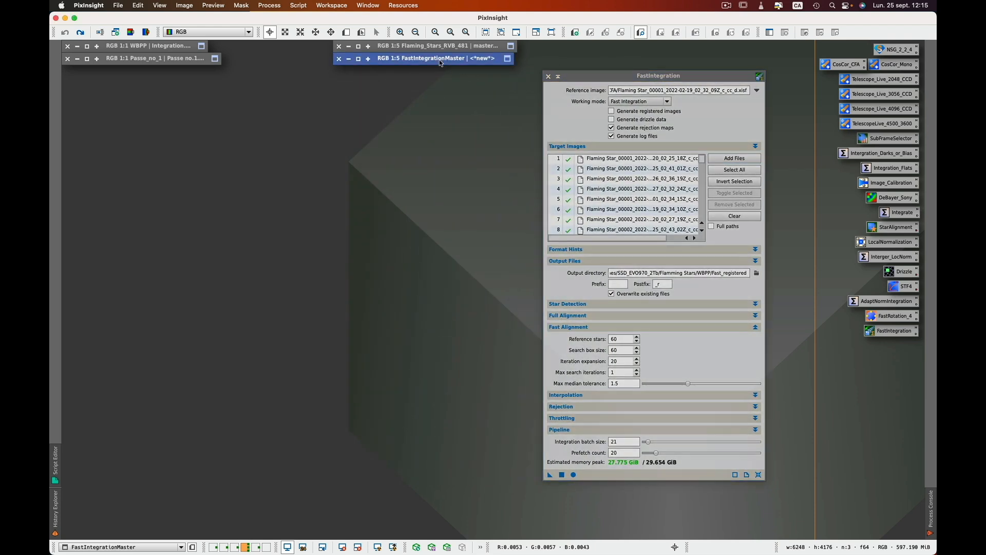
double_click(440, 62)
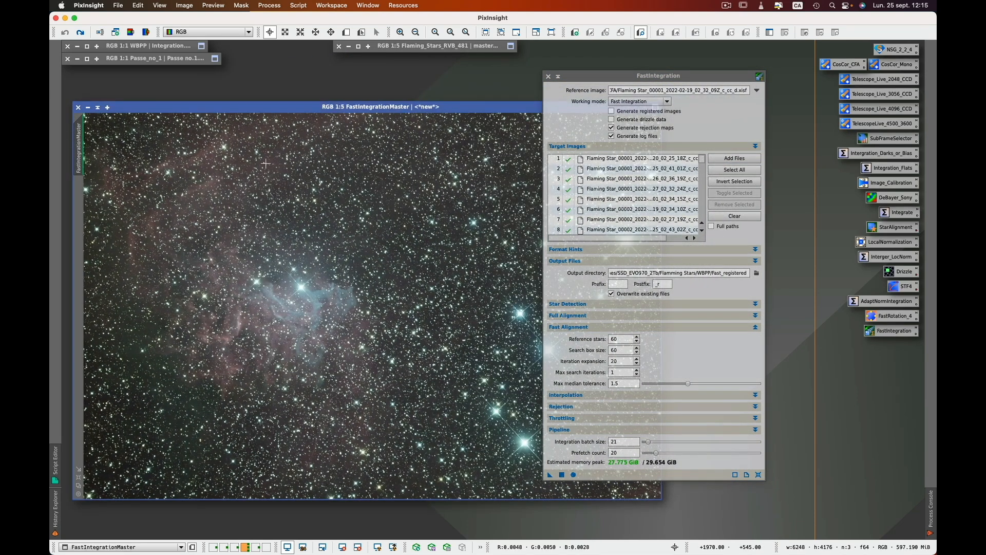
left_click(346, 32)
left_click_drag(290, 192, 347, 240)
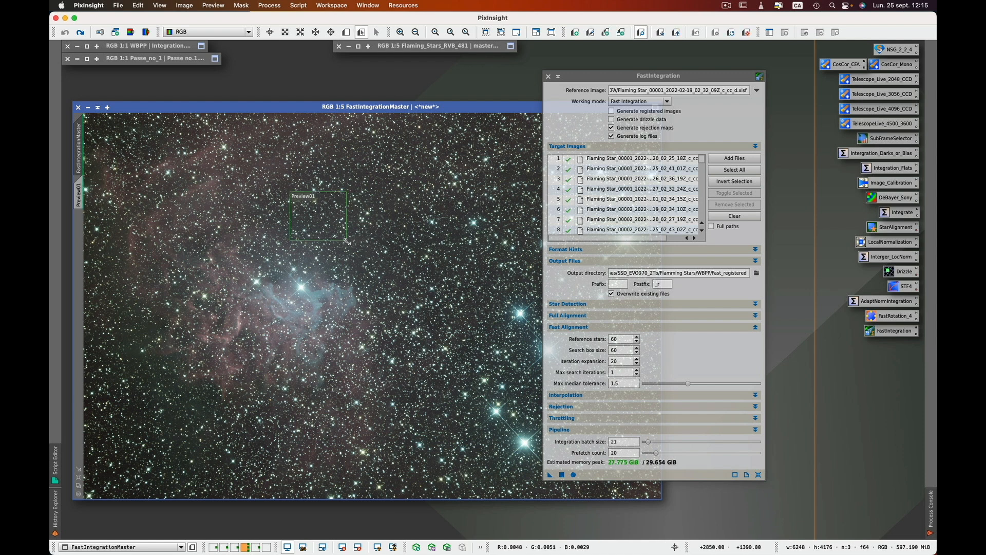
- Inspect the preview's stars, return to the full FastIntegrationMaster image, and collapse its window
left_click(82, 191)
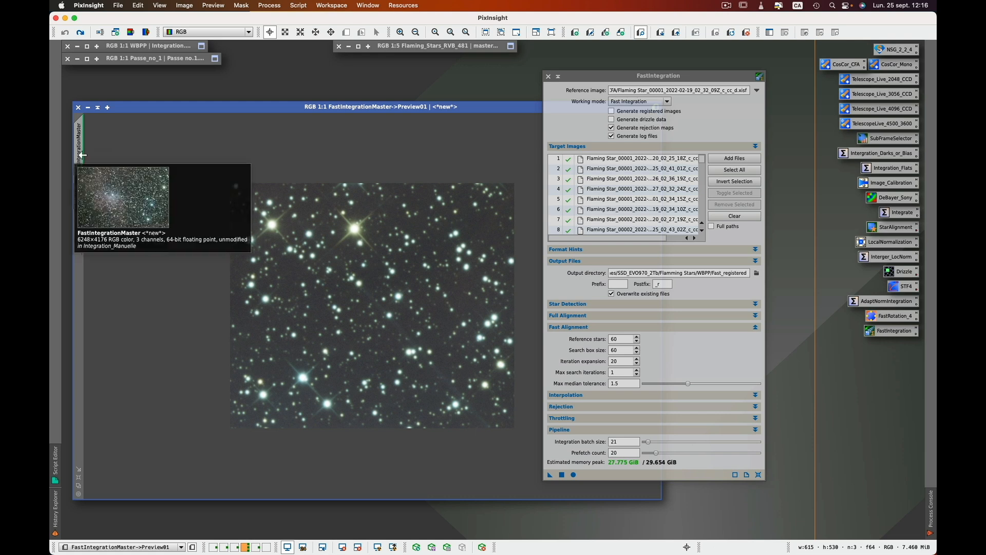
left_click(82, 155)
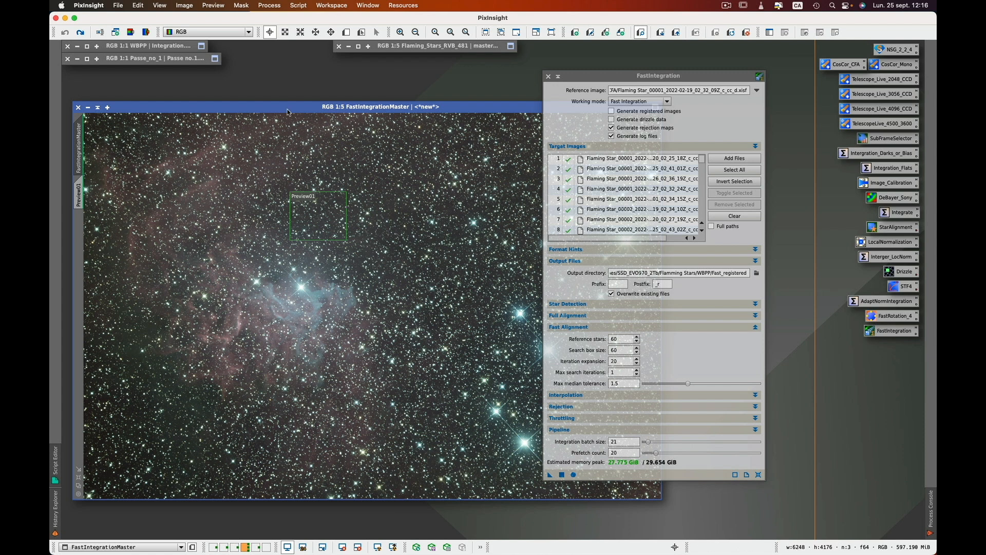
left_click(98, 108)
left_click_drag(723, 73, 605, 75)
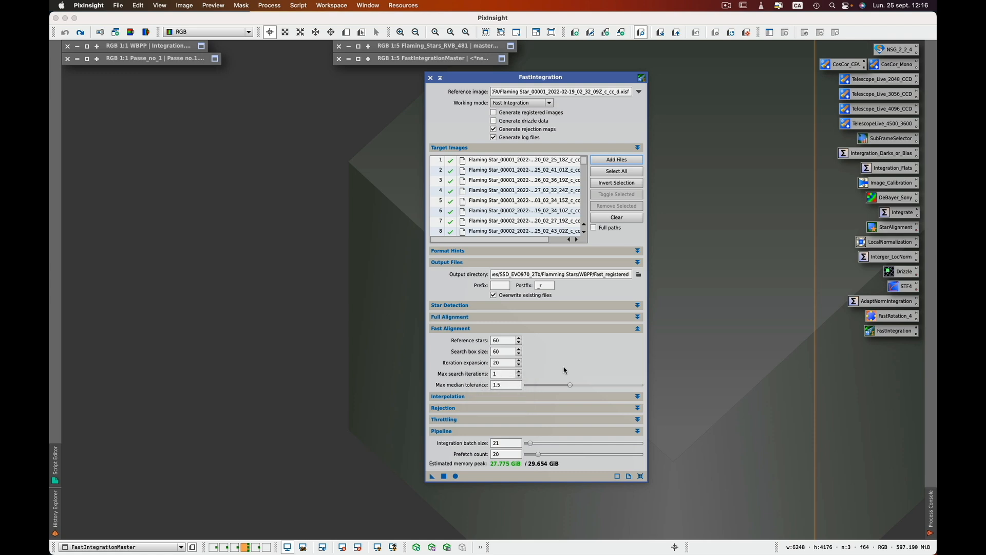
- Collapse the Fast Alignment settings and review the pixel interpolation and clamping threshold settings
left_click(638, 329)
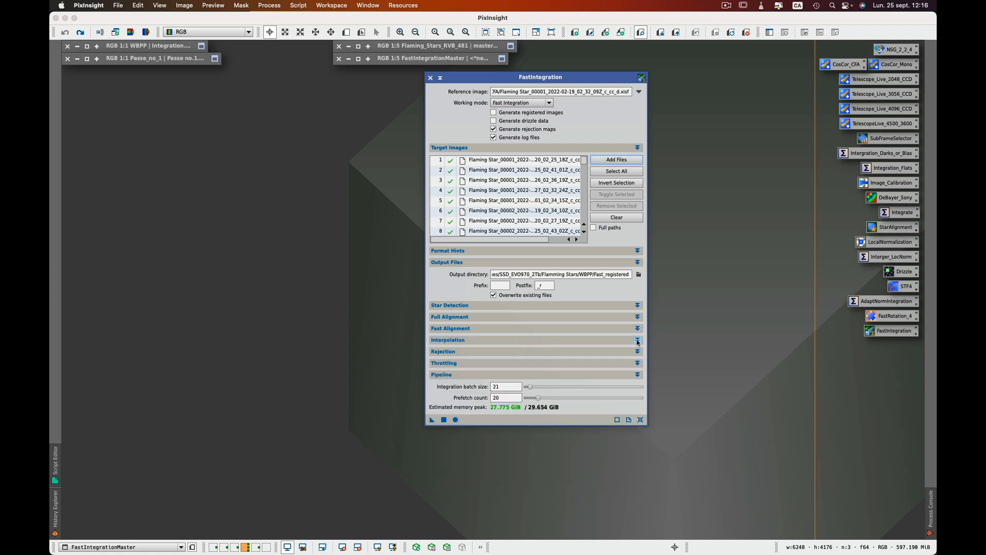
left_click(638, 341)
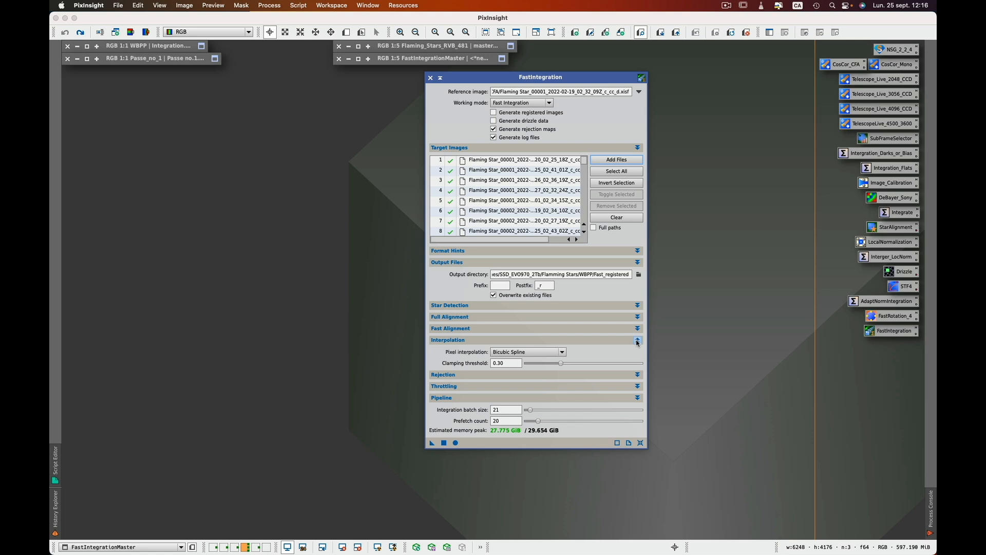
left_click(637, 340)
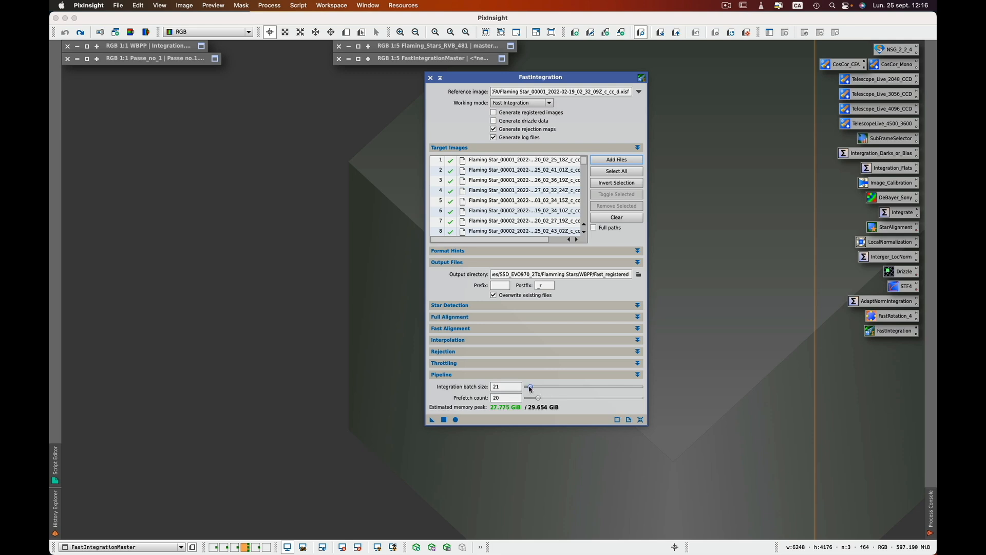
- Try a much larger integration batch size to check the estimated memory peak, and set it back to 21
left_click_drag(530, 388, 569, 391)
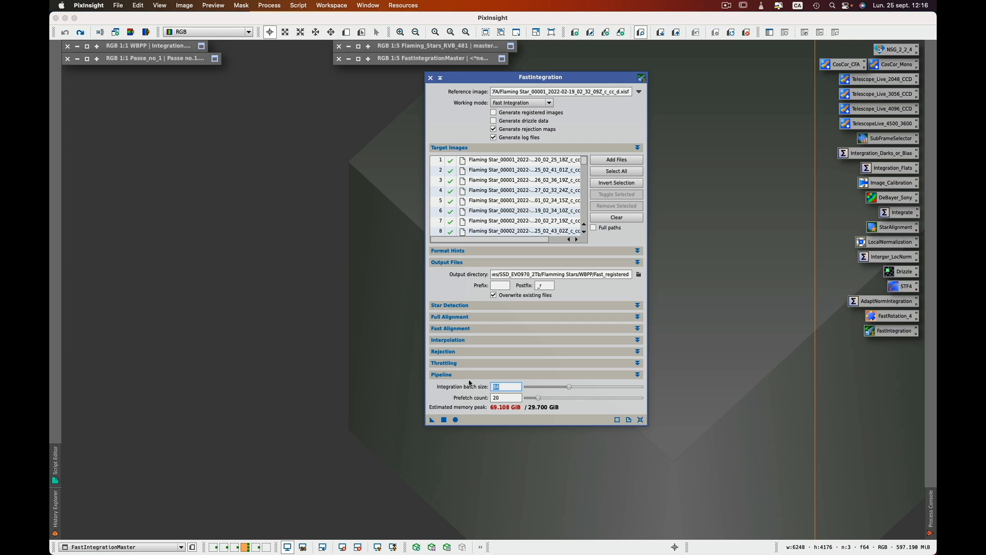
key("Tab")
mouse_move(546, 387)
left_mouse_down()
mouse_move(531, 390)
mouse_move(554, 399)
mouse_move(539, 398)
left_mouse_up()
- Run FastIntegration globally on the target frames and bring its window back in front of the resulting images
left_click(456, 420)
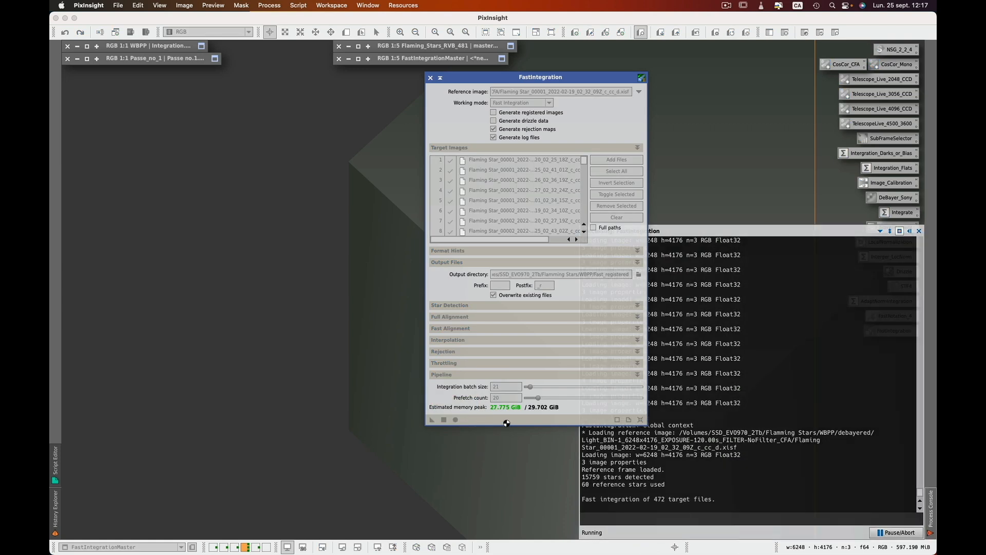
left_click_drag(614, 80, 528, 83)
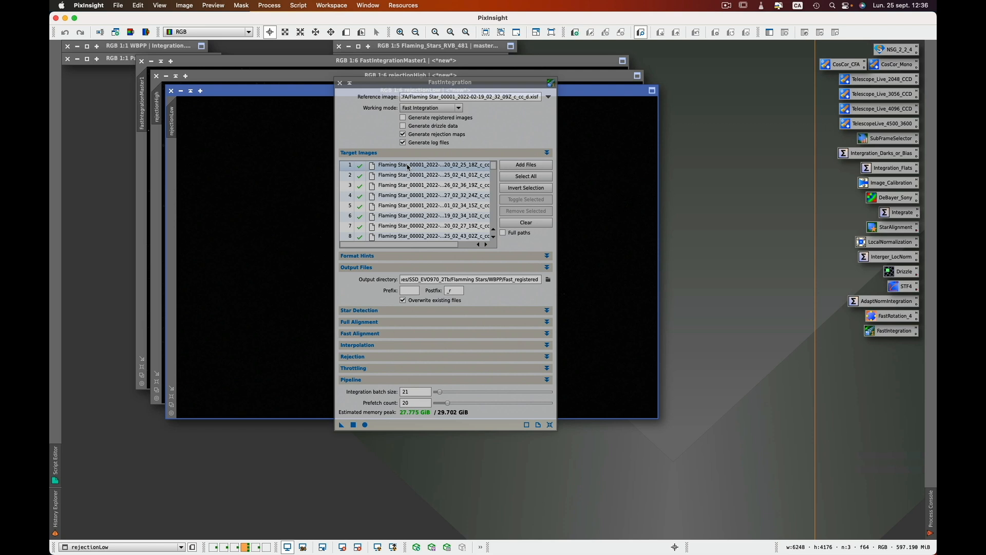
left_click(511, 125)
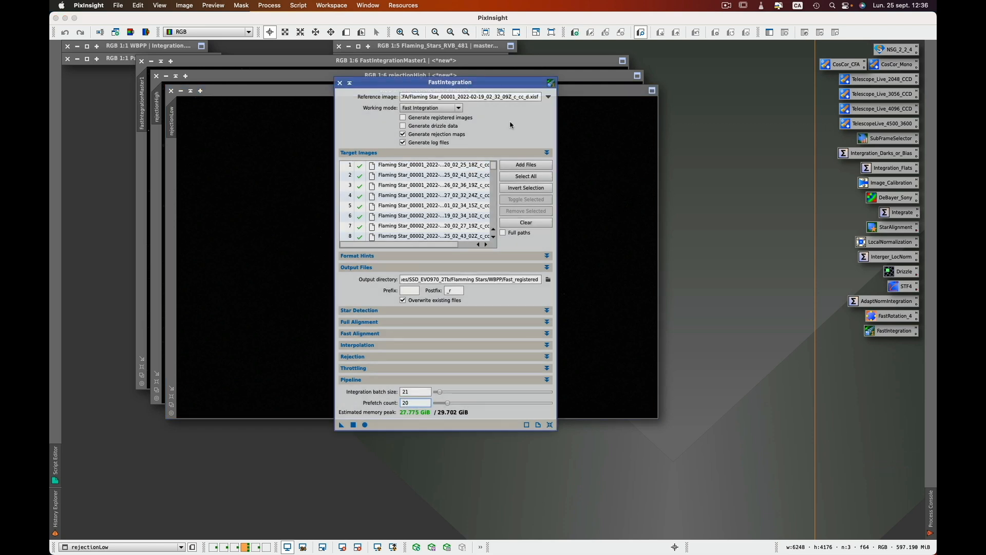
- Collapse the FastIntegration window, open the STF4 ScreenTransferFunction instance below the images, widen it, and have it track the active rejectionLow view
left_click(350, 84)
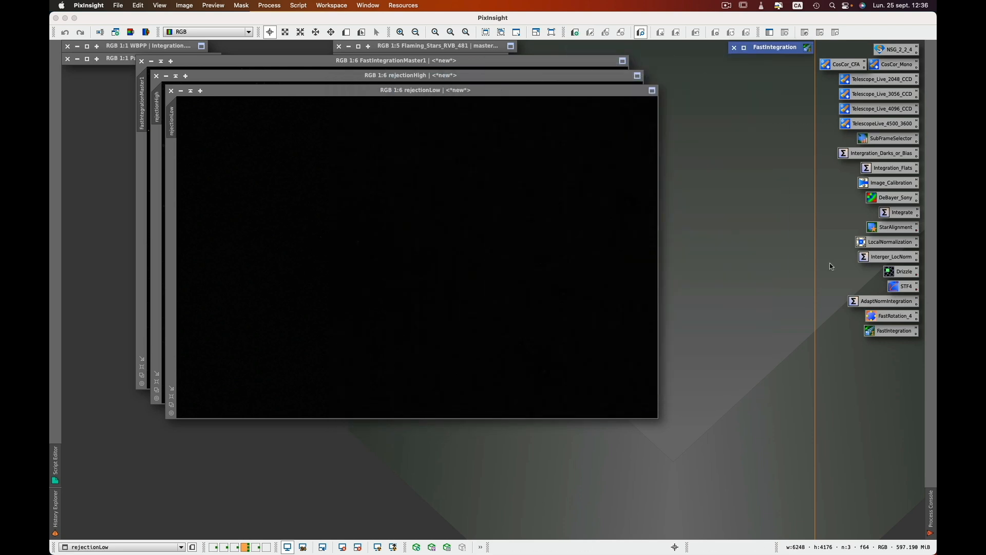
double_click(904, 285)
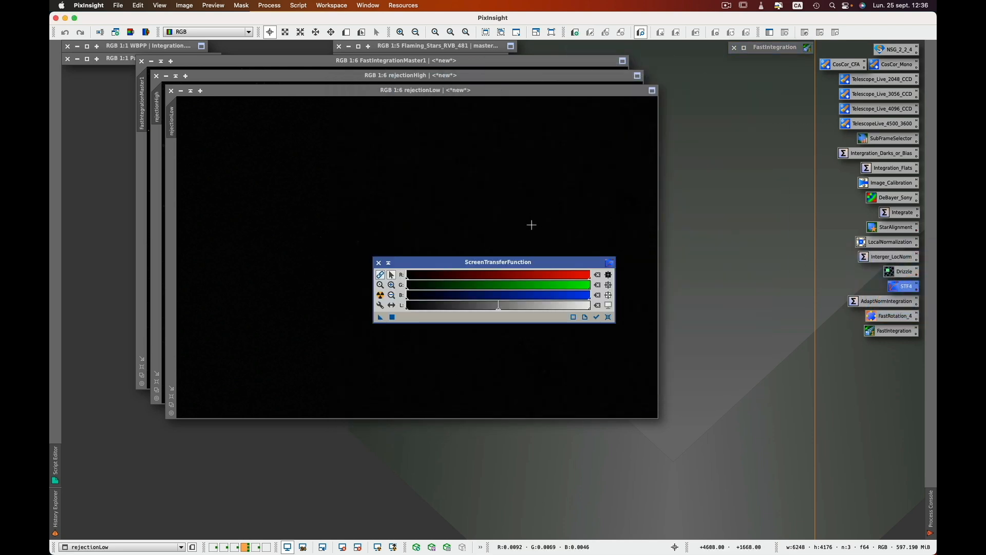
left_click_drag(550, 267, 276, 461)
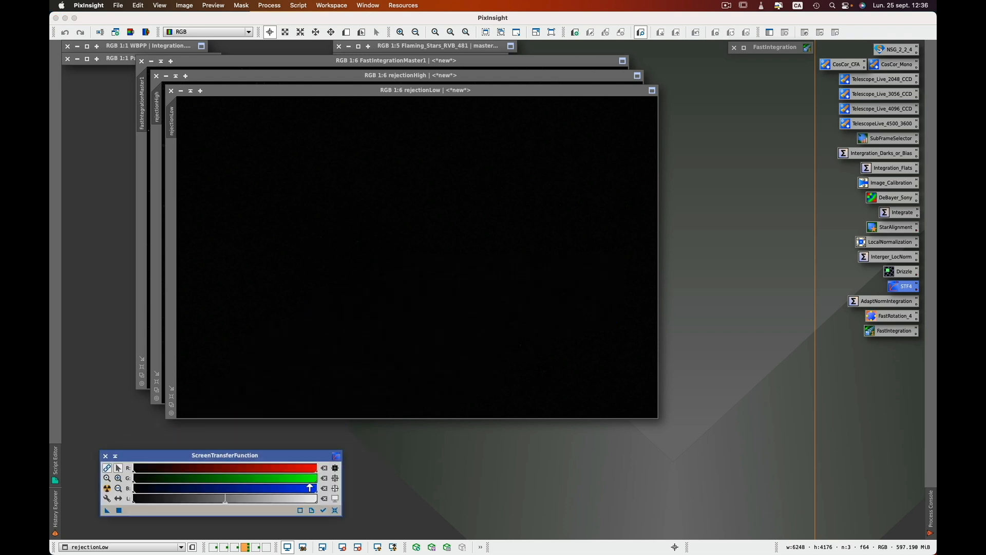
left_click_drag(337, 511, 595, 523)
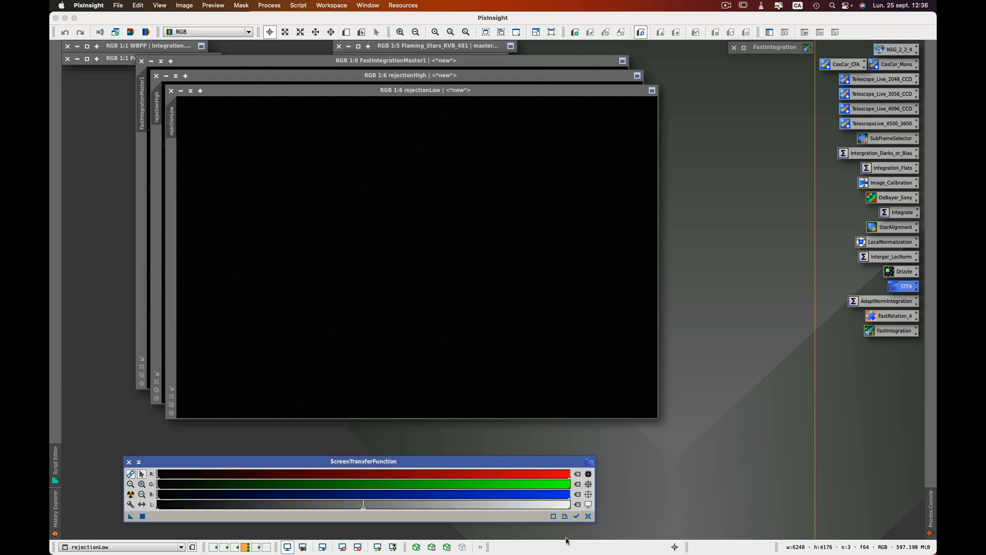
left_click(577, 516)
left_click(480, 298)
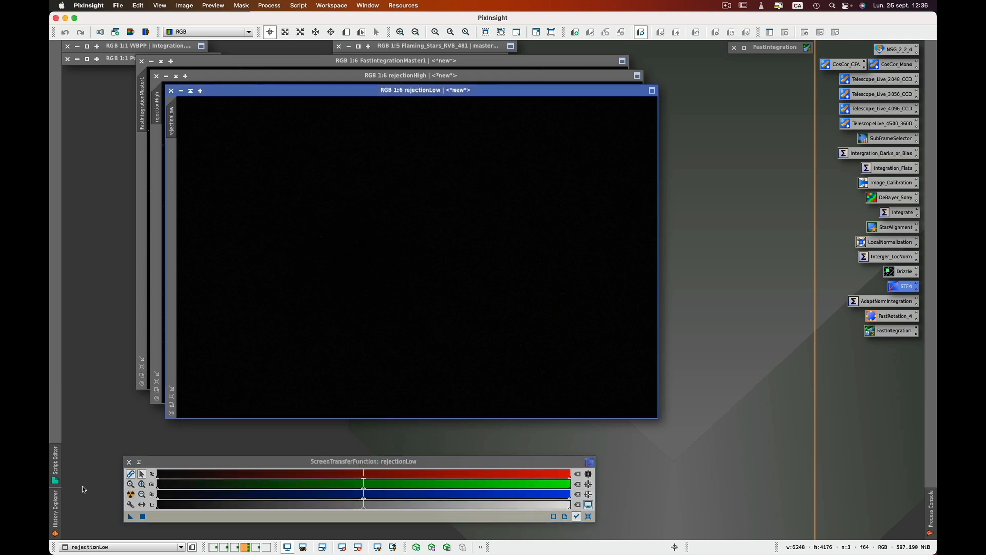
- Auto-stretch the rejectionLow map, inspect its rejected pixels at several zoom levels, and close the image
left_click(132, 495)
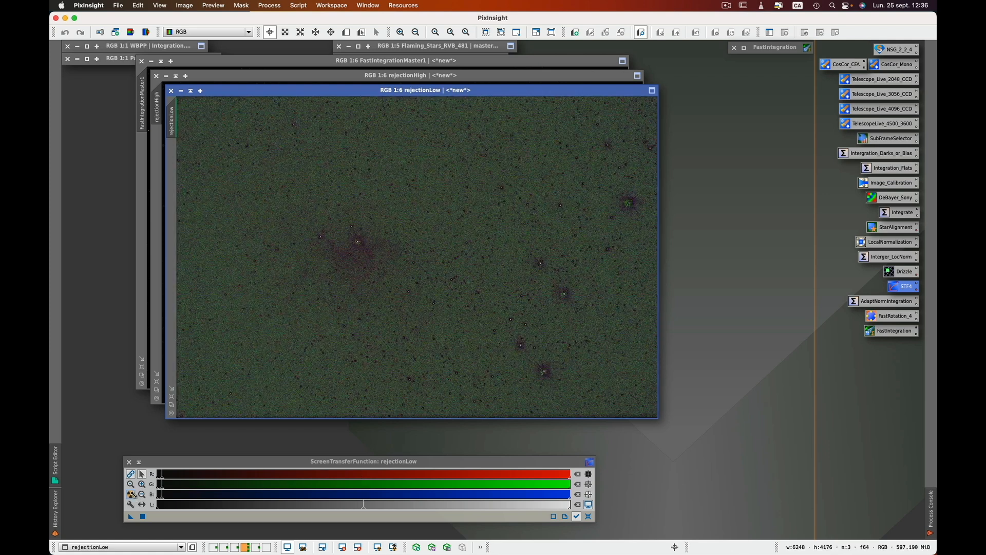
scroll(384, 277, "up", 3)
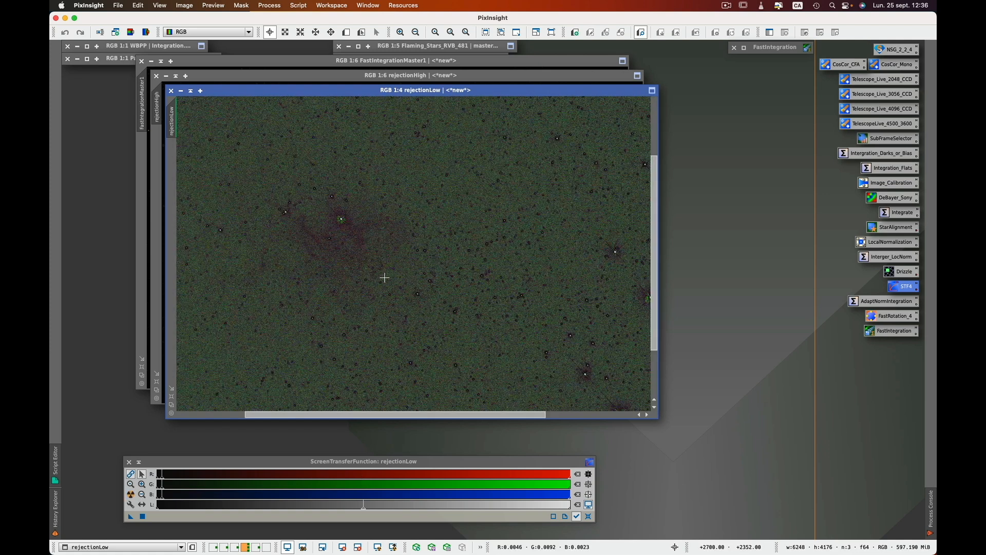
scroll(384, 277, "down", 5)
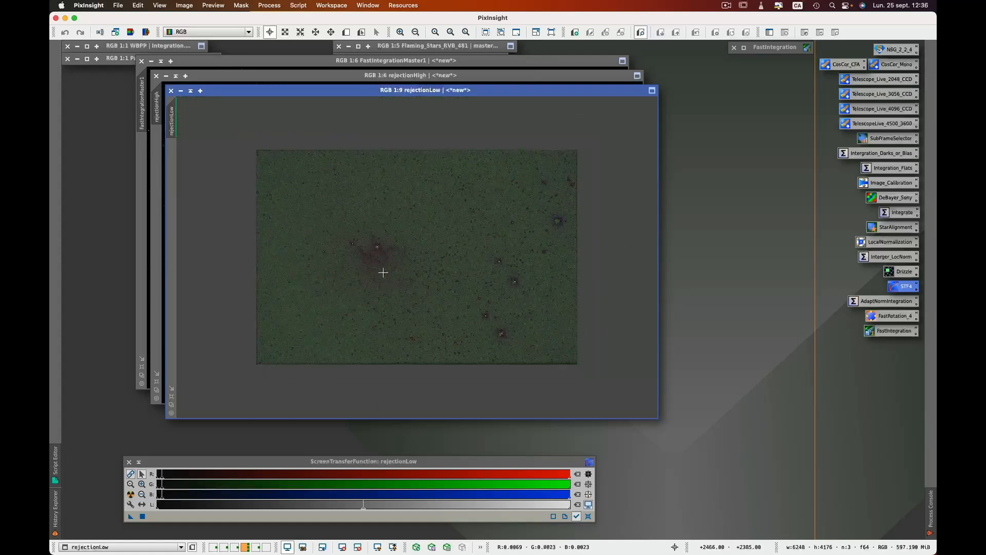
scroll(381, 271, "up", 3)
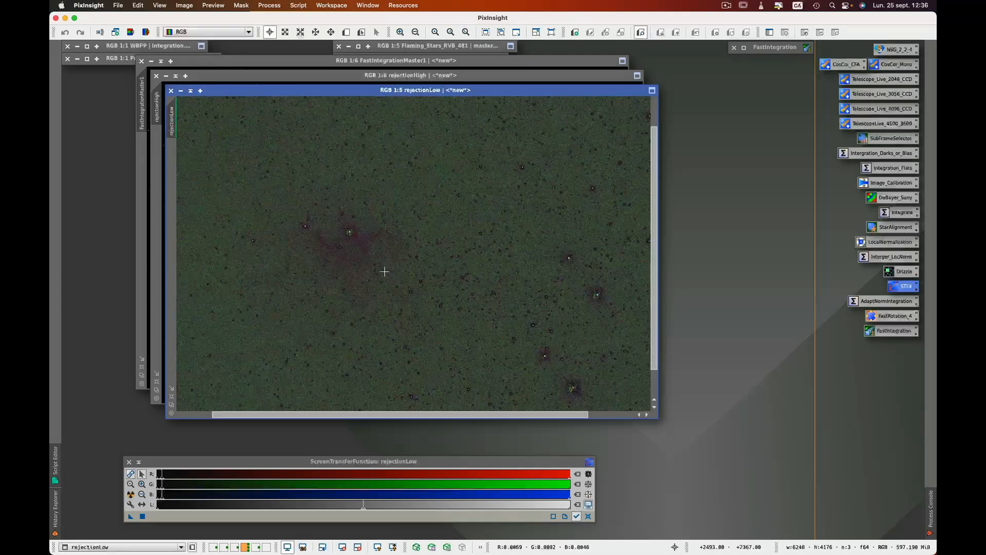
left_click(171, 90)
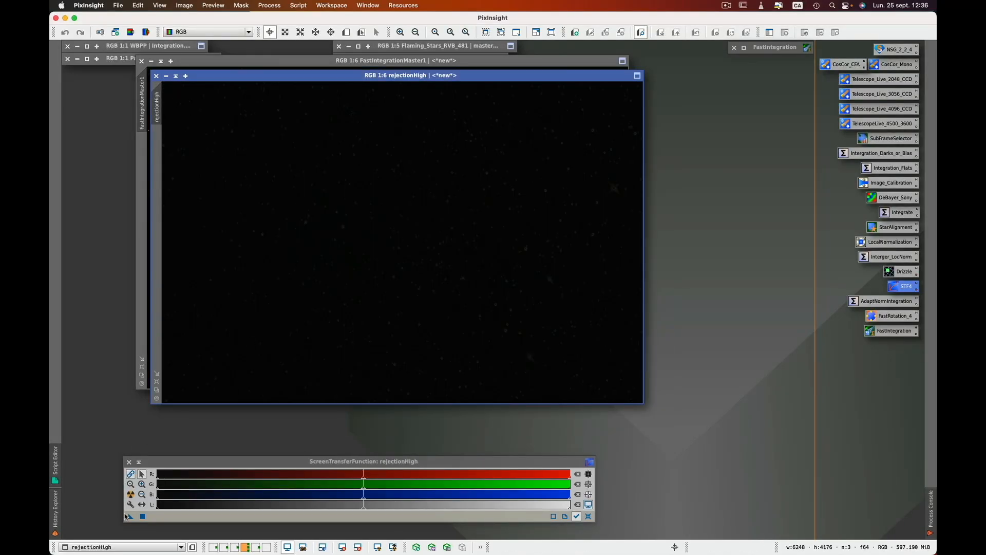
- Auto-stretch the rejectionHigh map, inspect the rejected trails and star rings up close, and close the image
left_click(132, 497)
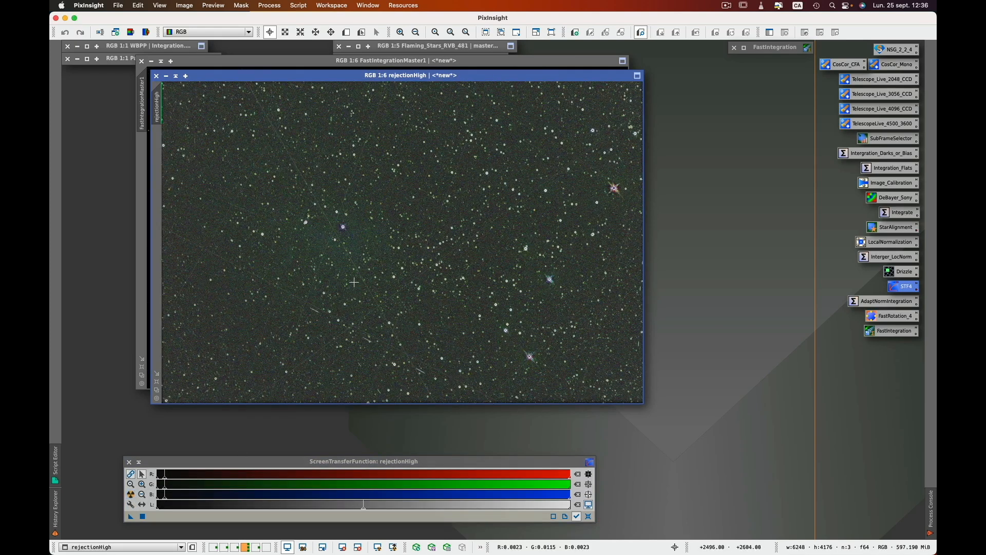
scroll(331, 228, "up", 5)
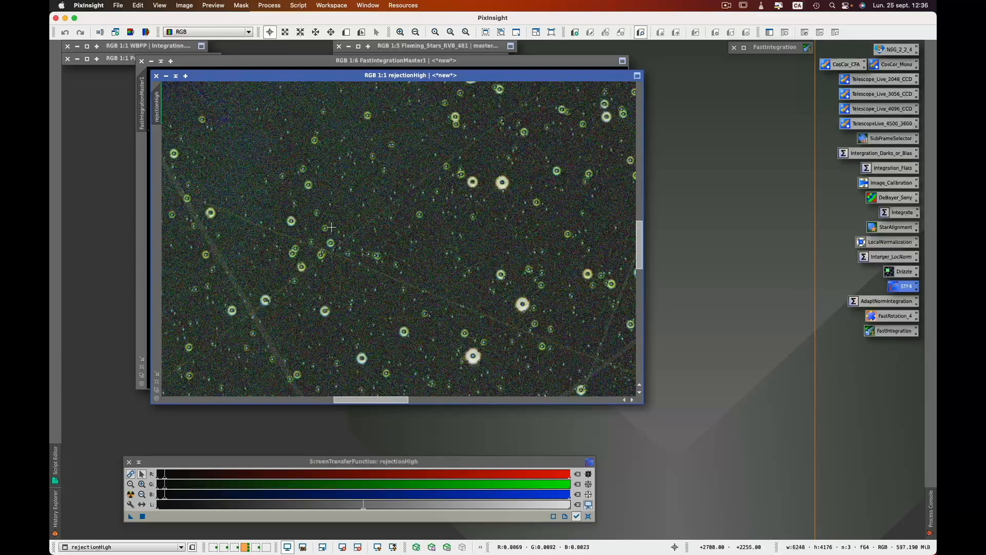
scroll(329, 206, "down", 1)
scroll(334, 162, "up", 2)
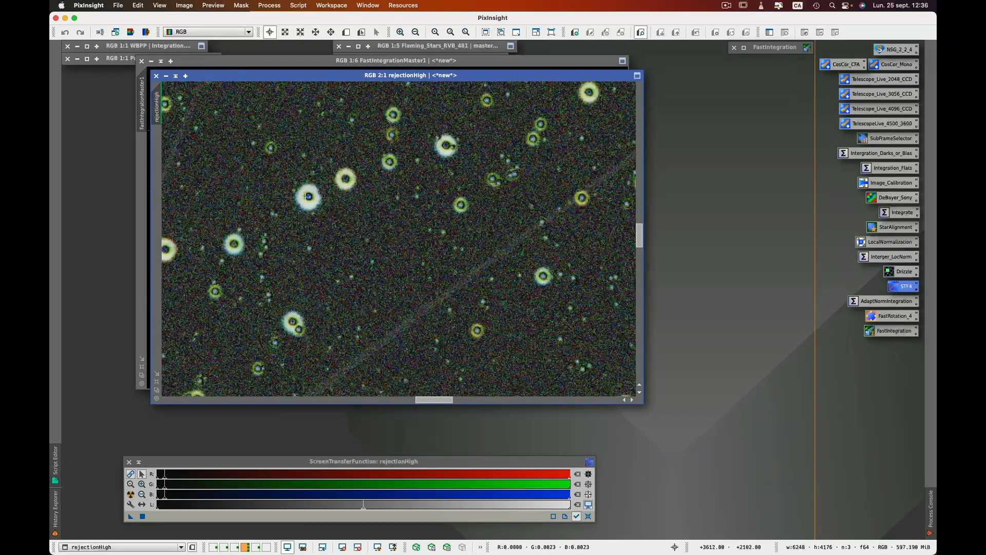
scroll(309, 194, "down", 7)
scroll(308, 194, "up", 1)
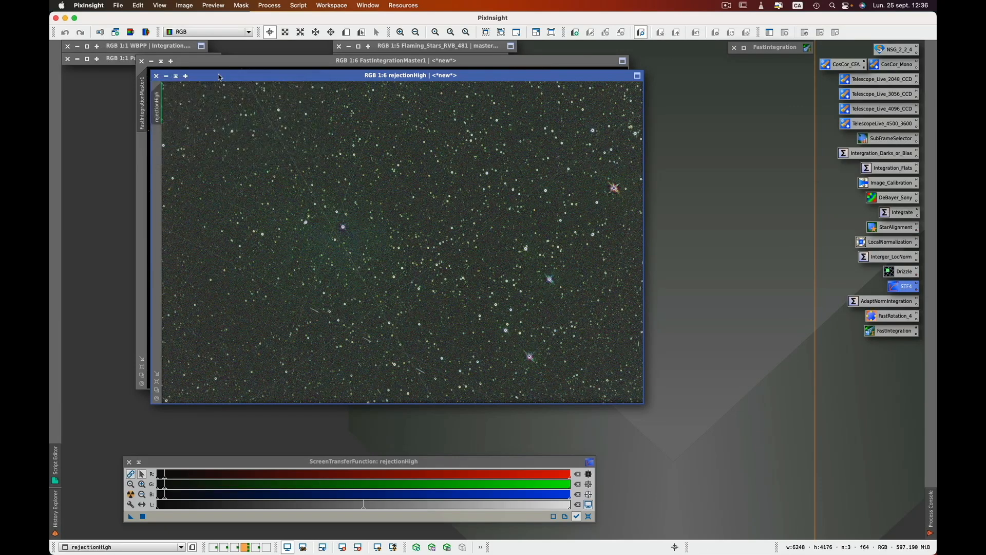
left_click(157, 76)
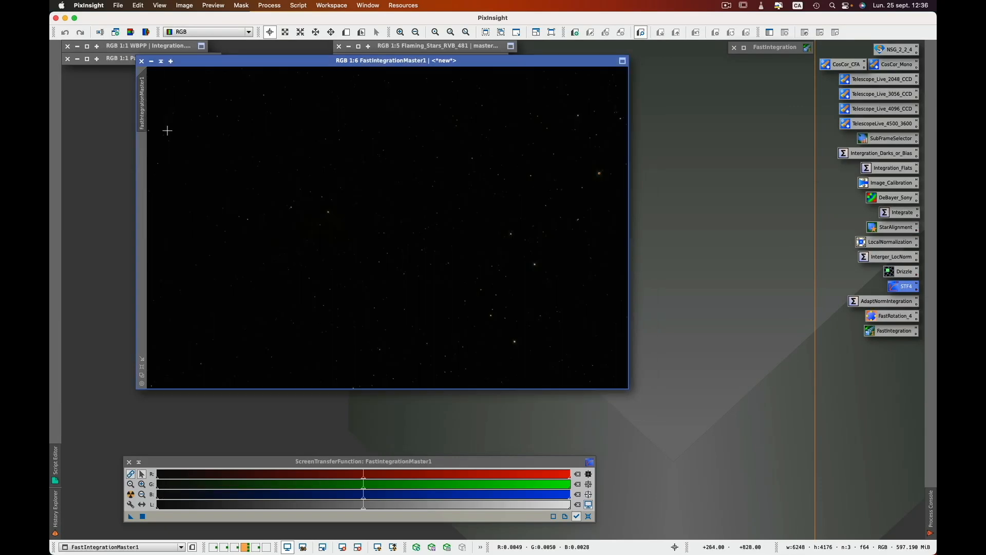
- Auto-stretch FastIntegrationMaster1 with unlinked RGB channels and shift its window slightly away from the collapsed images
left_click(131, 495)
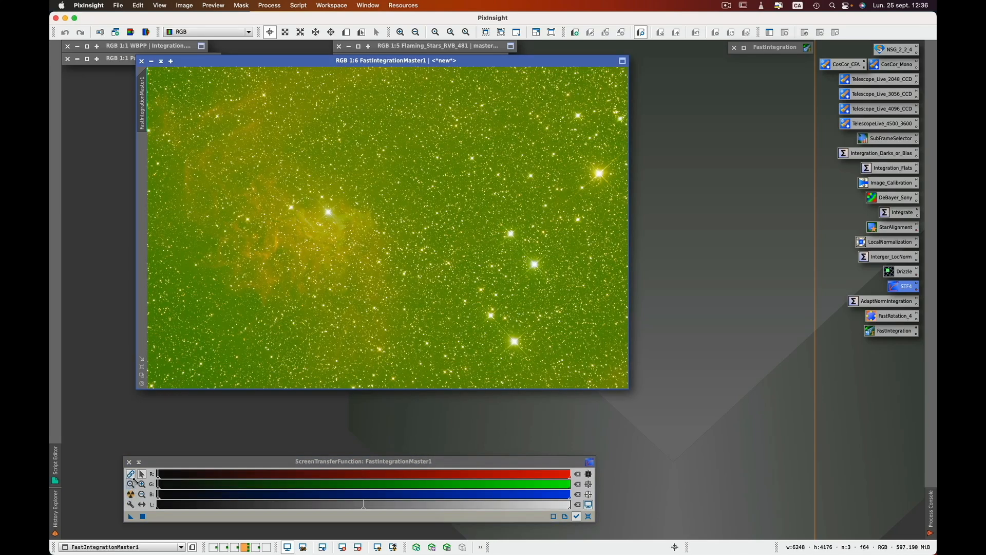
left_click(131, 495)
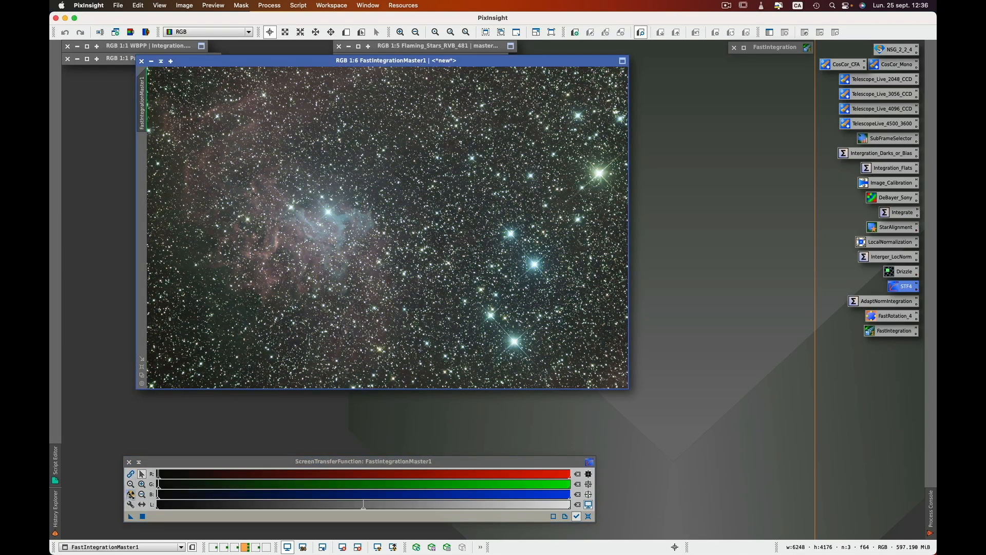
left_click_drag(223, 60, 234, 77)
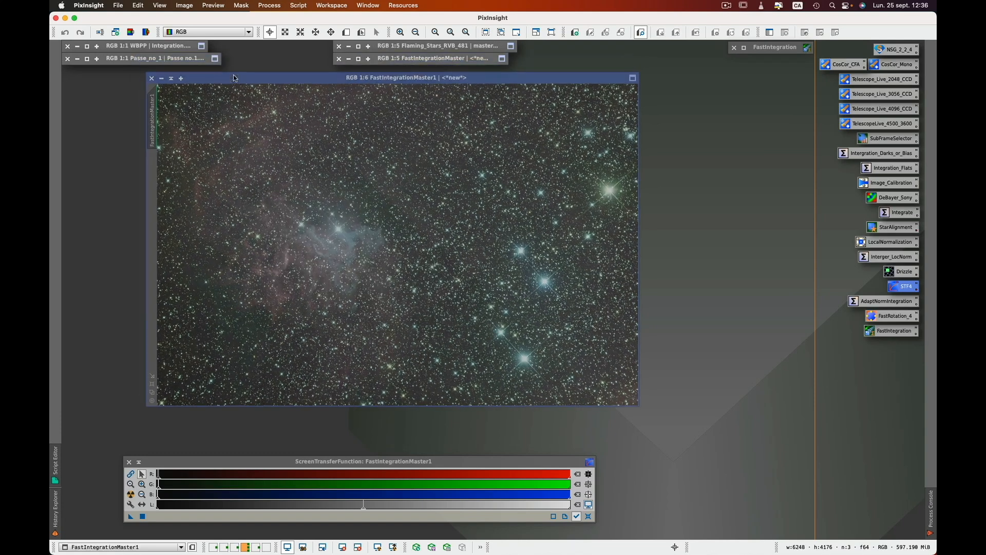
- Rename the new master image to FastIntegrationMaster_2 and park its collapsed window directly under FastIntegrationMaster
double_click(153, 123)
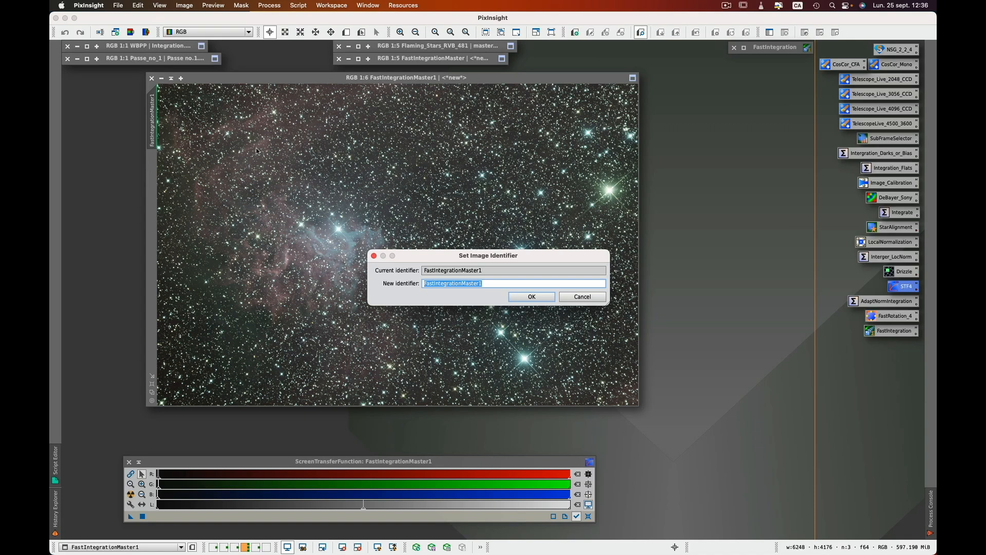
key("Right")
key("BackSpace")
key("BackSpace")
type("ter_2")
key("Return")
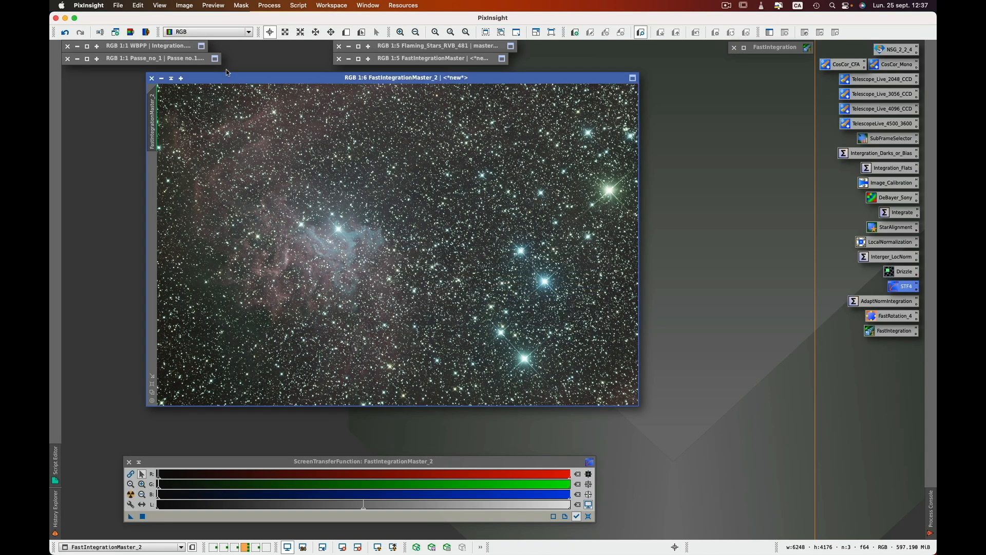
left_click(171, 78)
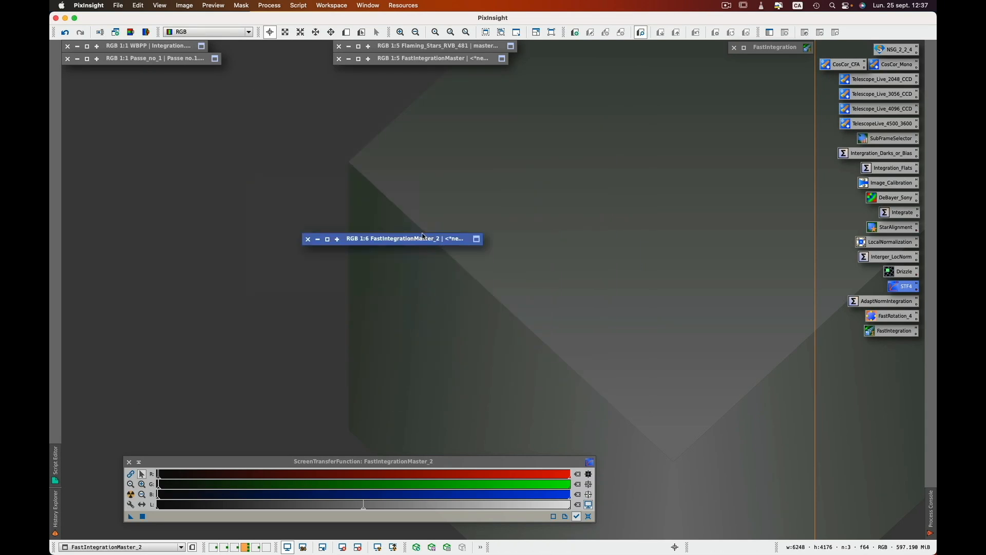
left_click_drag(423, 236, 456, 71)
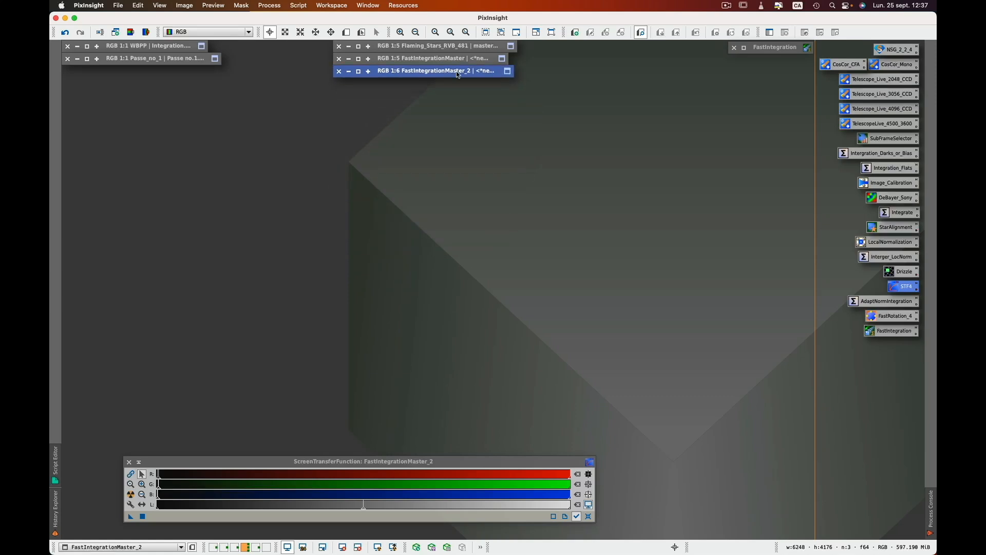
- Collapse the FastIntegration window, and auto-stretch, view and close the new rejectionLow and rejectionHigh maps
double_click(761, 48)
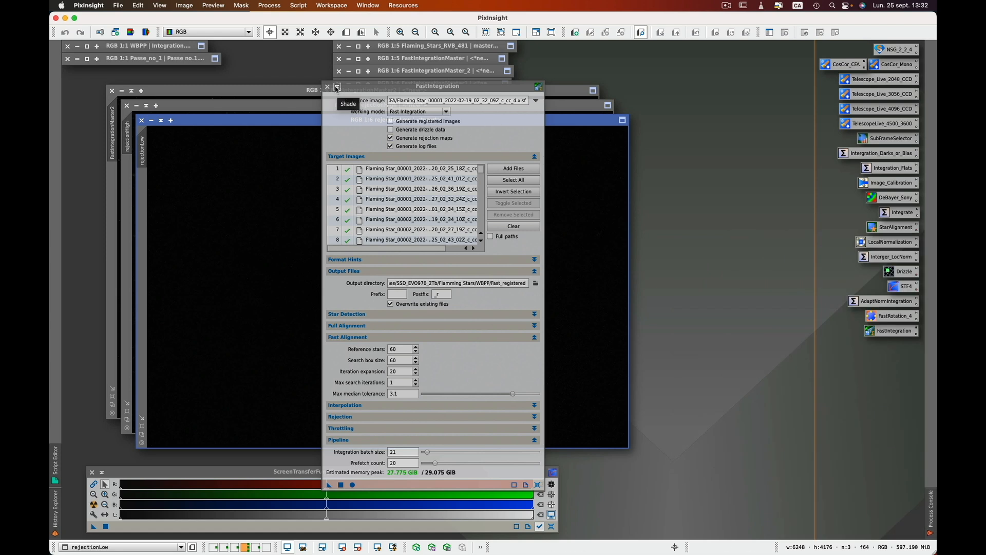
left_click(337, 88)
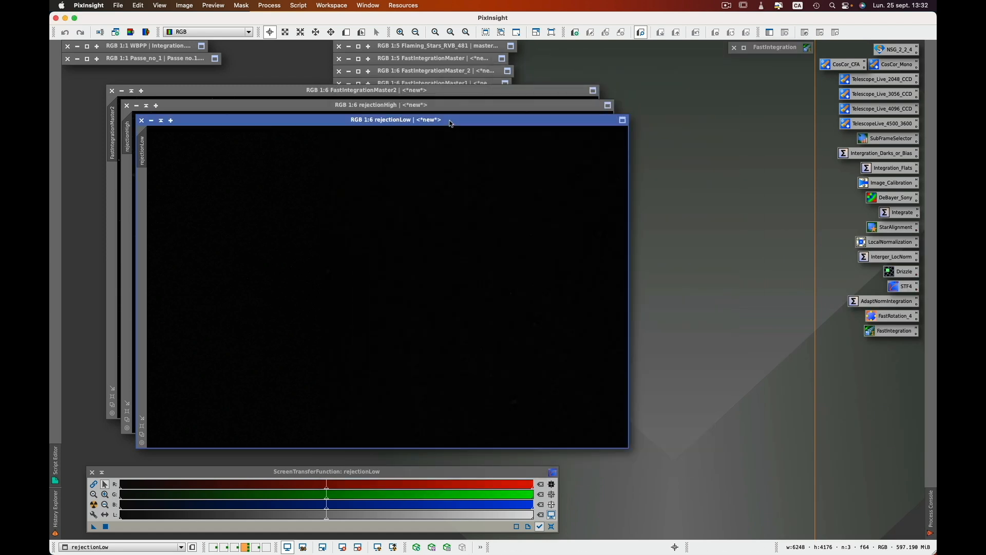
left_click(94, 505)
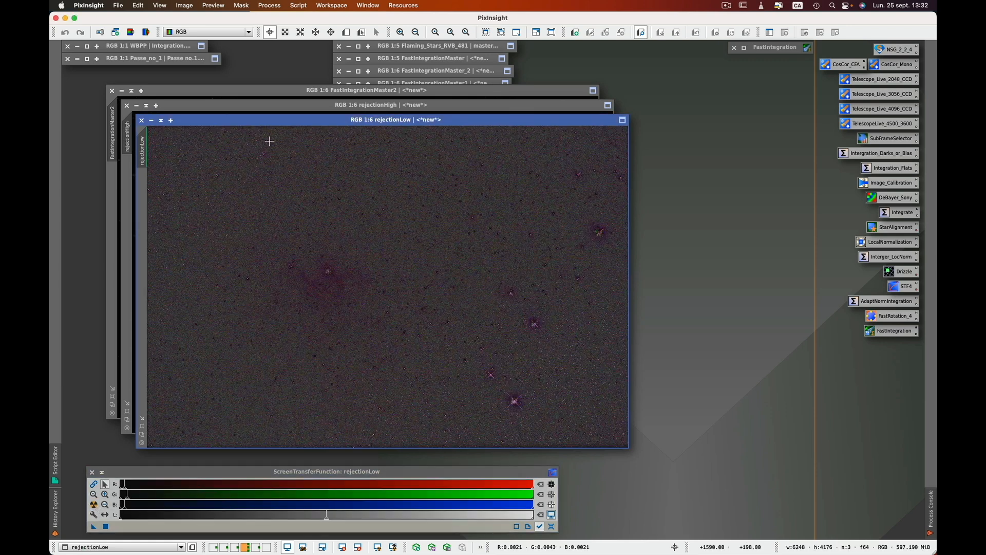
left_click(141, 120)
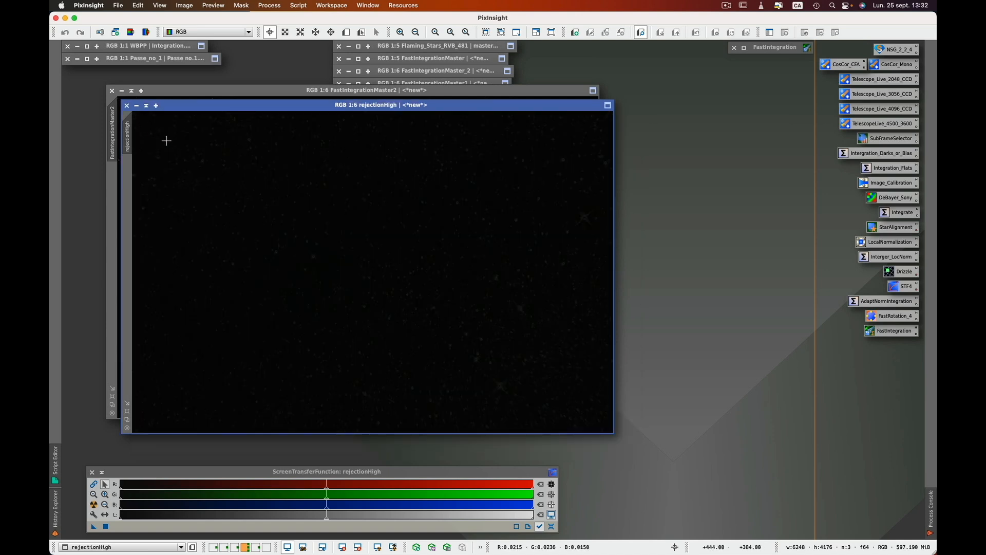
left_click(95, 505)
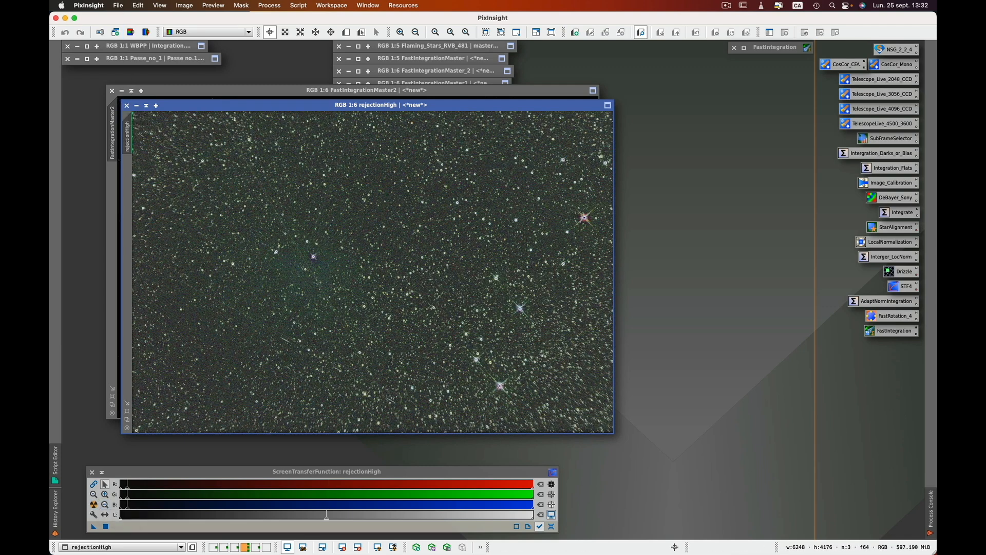
left_click(127, 105)
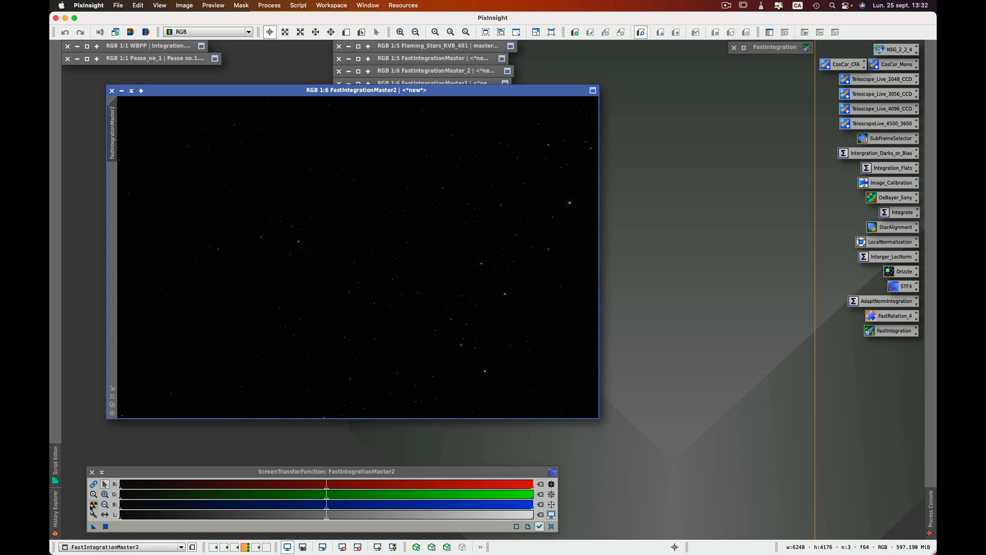
- Auto-stretch FastIntegrationMaster2 and send its window to the first workspace
left_click(93, 504)
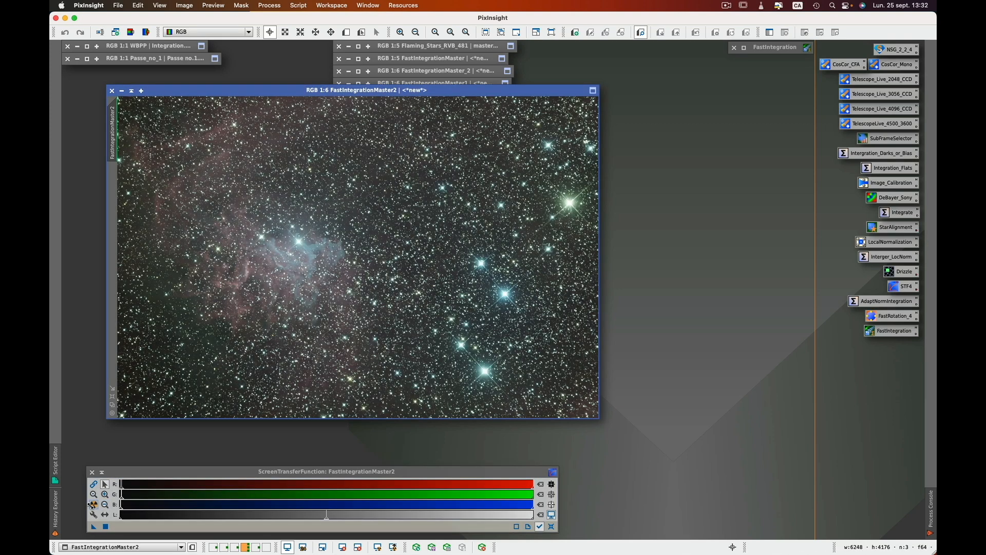
left_click_drag(288, 90, 286, 95)
right_click(286, 96)
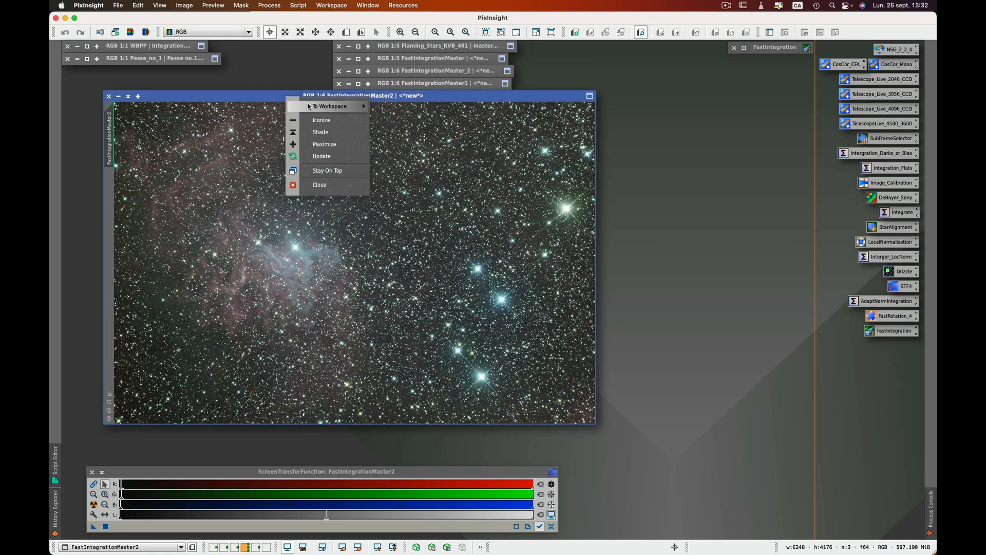
mouse_move(309, 106)
left_click(424, 108)
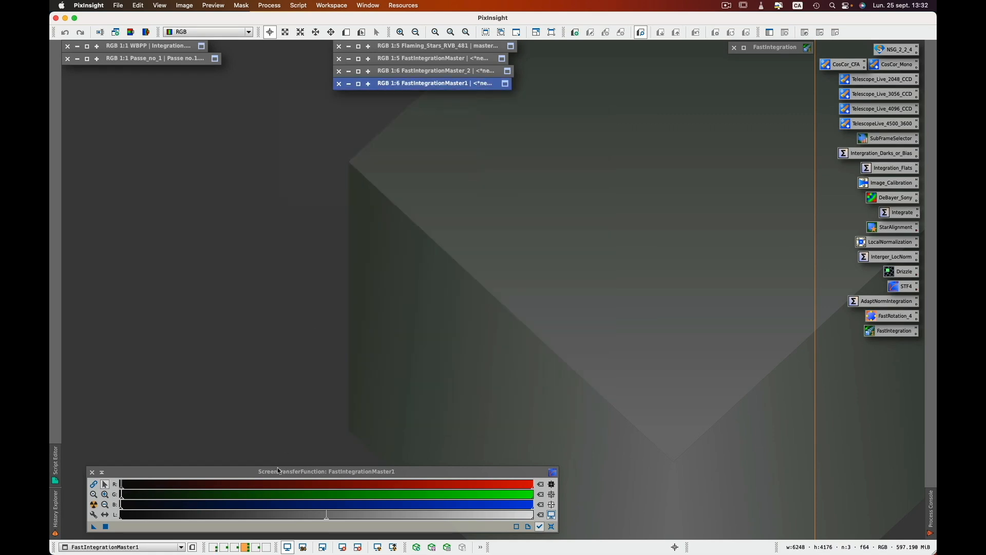
- Switch to the first workspace and reposition the FastIntegrationMaster2 window near its upper-left corner
left_click(214, 547)
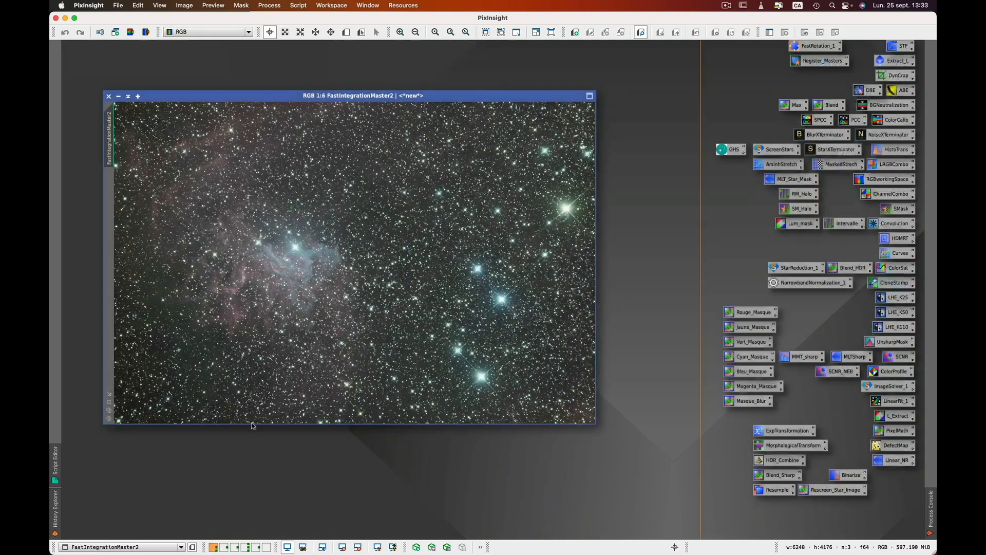
left_click_drag(331, 96, 297, 81)
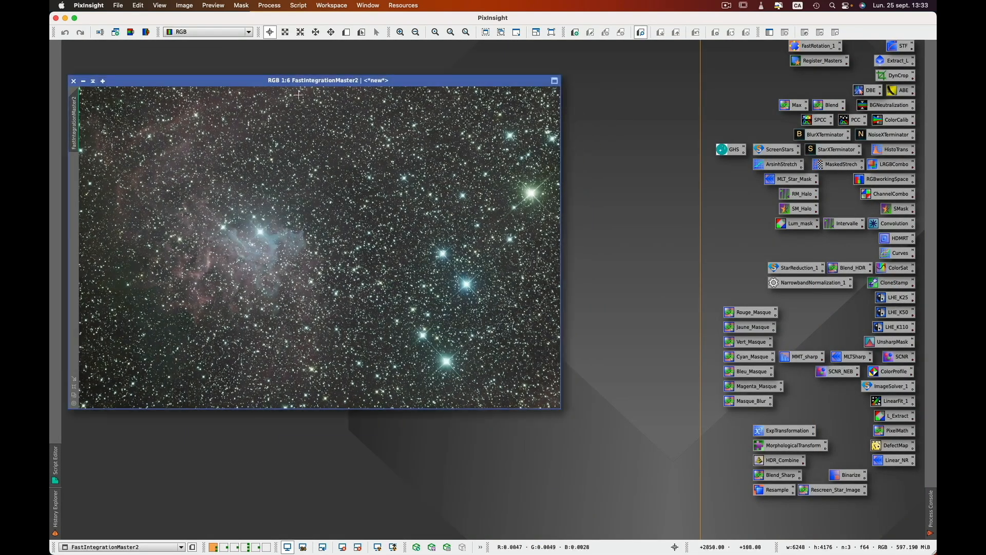
left_click_drag(345, 182, 341, 201)
- Return to the fourth workspace, expand the FastIntegration window, and place it over the collapsed images
left_click(249, 547)
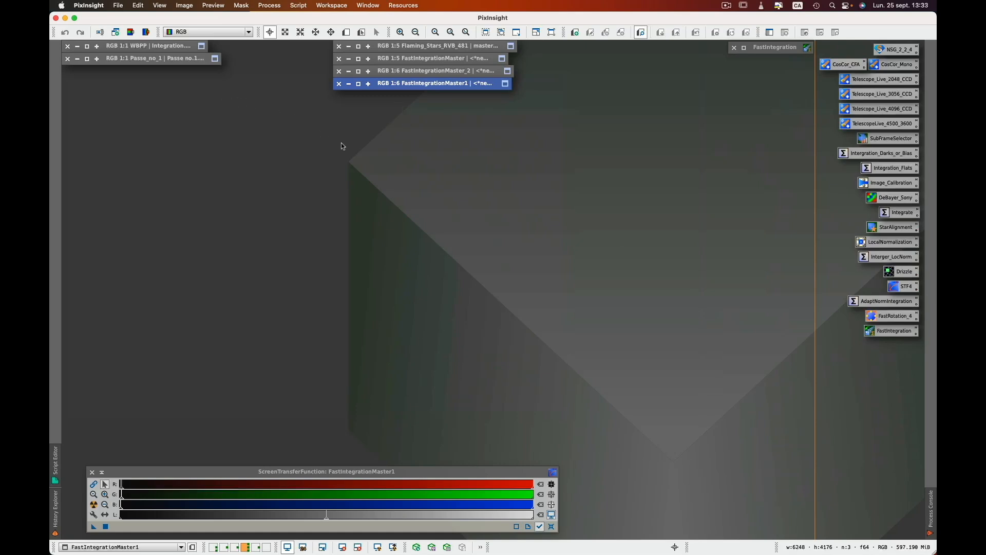
double_click(785, 47)
left_click_drag(623, 71, 537, 62)
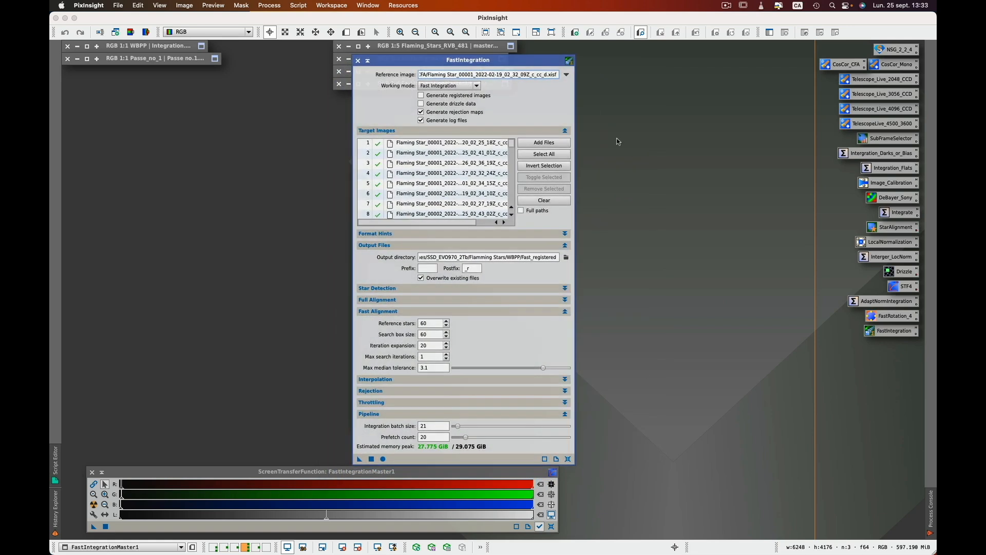